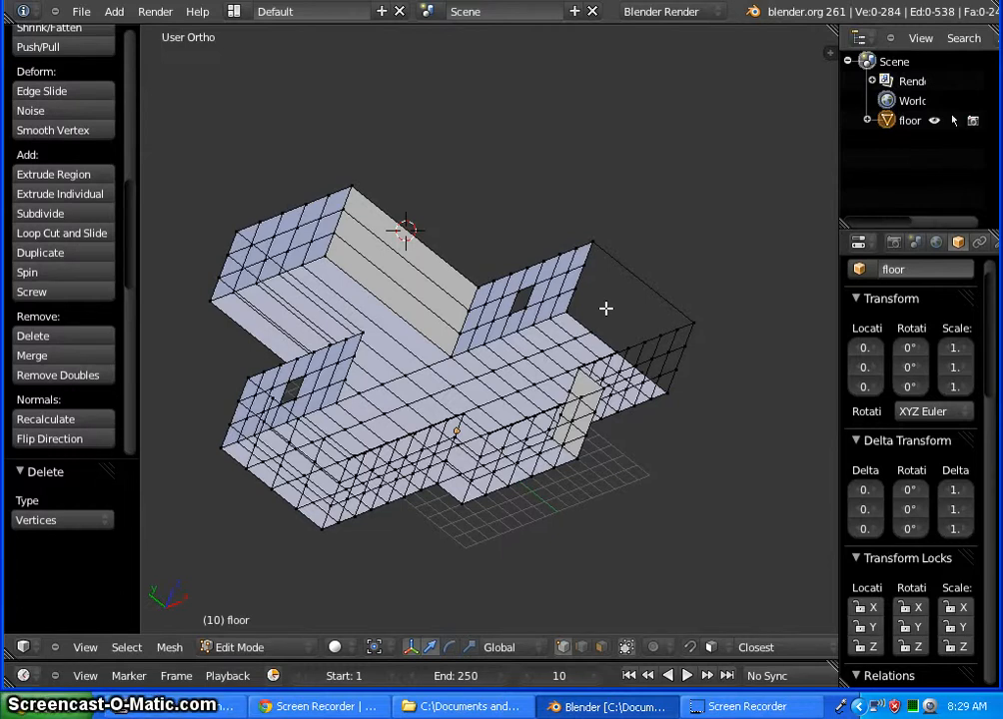
# Delete the twelve faces of the grid wall that closes the negative-X end of the long wing
pyautogui.moveTo(730, 510)
pyautogui.mouseDown(button='middle')
pyautogui.moveTo(671, 488)
pyautogui.moveTo(608, 490)
pyautogui.moveTo(714, 535)
pyautogui.moveTo(860, 493)
pyautogui.moveTo(801, 501)
pyautogui.moveTo(813, 488)
pyautogui.mouseUp(button='middle')
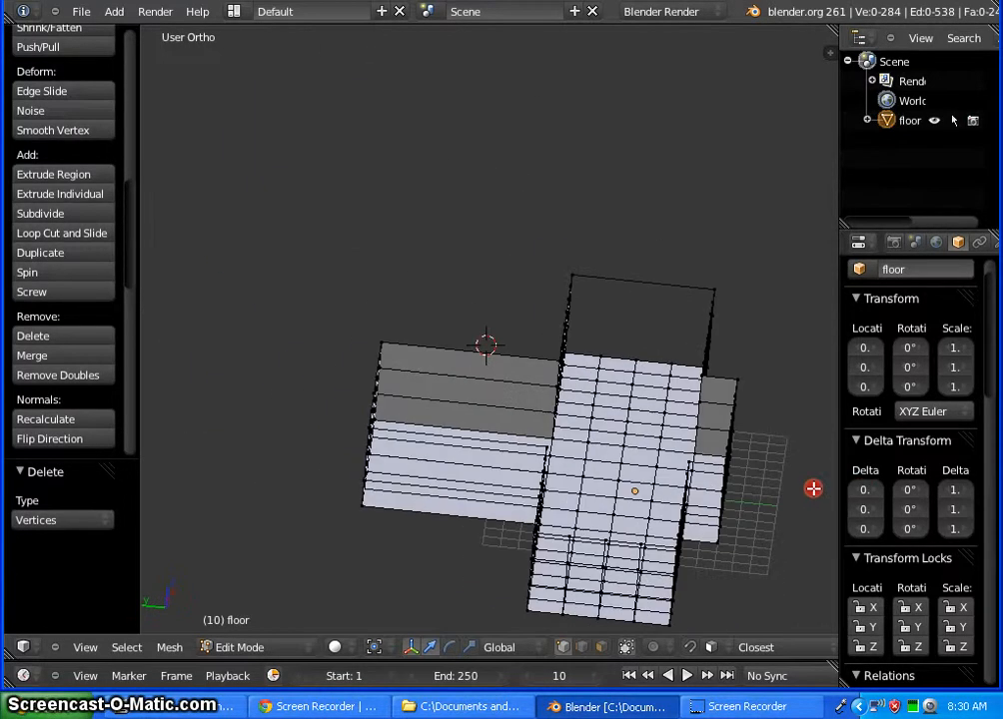
pyautogui.moveTo(756, 598)
pyautogui.mouseDown(button='middle')
pyautogui.moveTo(709, 561)
pyautogui.moveTo(653, 443)
pyautogui.moveTo(660, 509)
pyautogui.moveTo(713, 586)
pyautogui.mouseUp(button='middle')
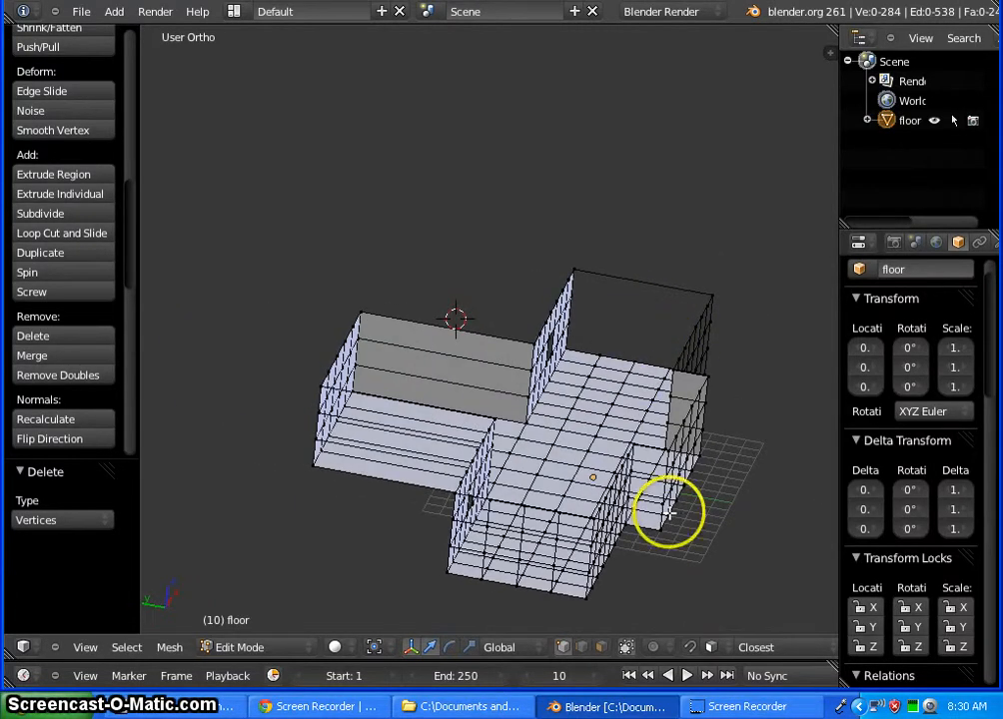
pyautogui.moveTo(668, 511)
pyautogui.mouseDown(button='middle')
pyautogui.moveTo(642, 558)
pyautogui.moveTo(550, 527)
pyautogui.moveTo(586, 586)
pyautogui.mouseUp(button='middle')
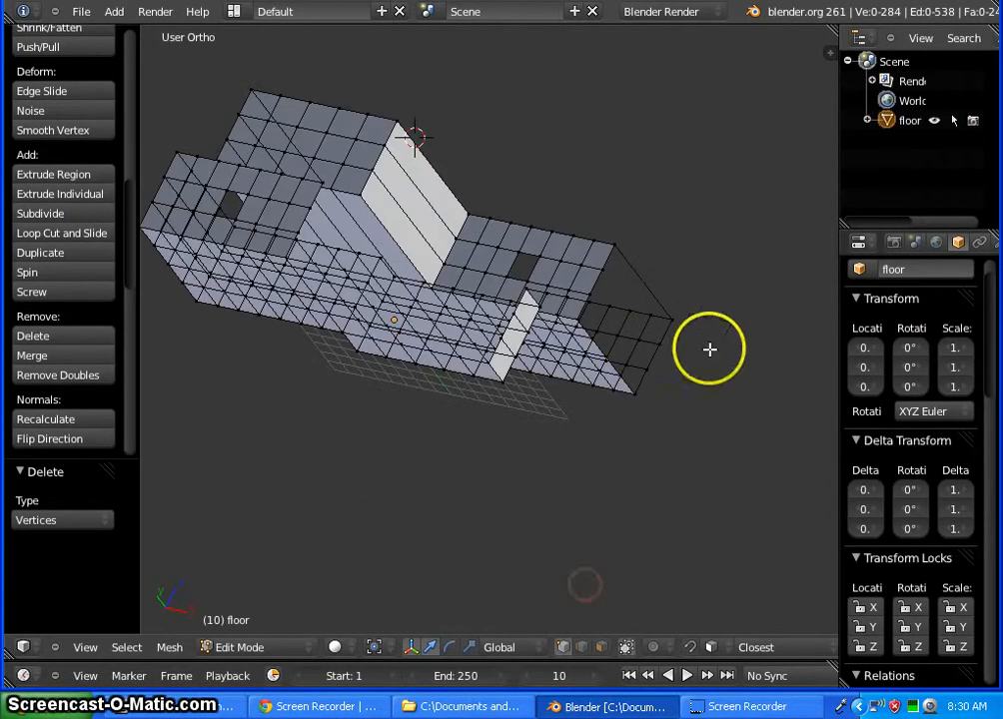
pyautogui.moveTo(709, 349)
pyautogui.mouseDown(button='middle')
pyautogui.moveTo(578, 326)
pyautogui.moveTo(530, 353)
pyautogui.moveTo(521, 389)
pyautogui.moveTo(495, 351)
pyautogui.moveTo(527, 352)
pyautogui.moveTo(507, 354)
pyautogui.mouseUp(button='middle')
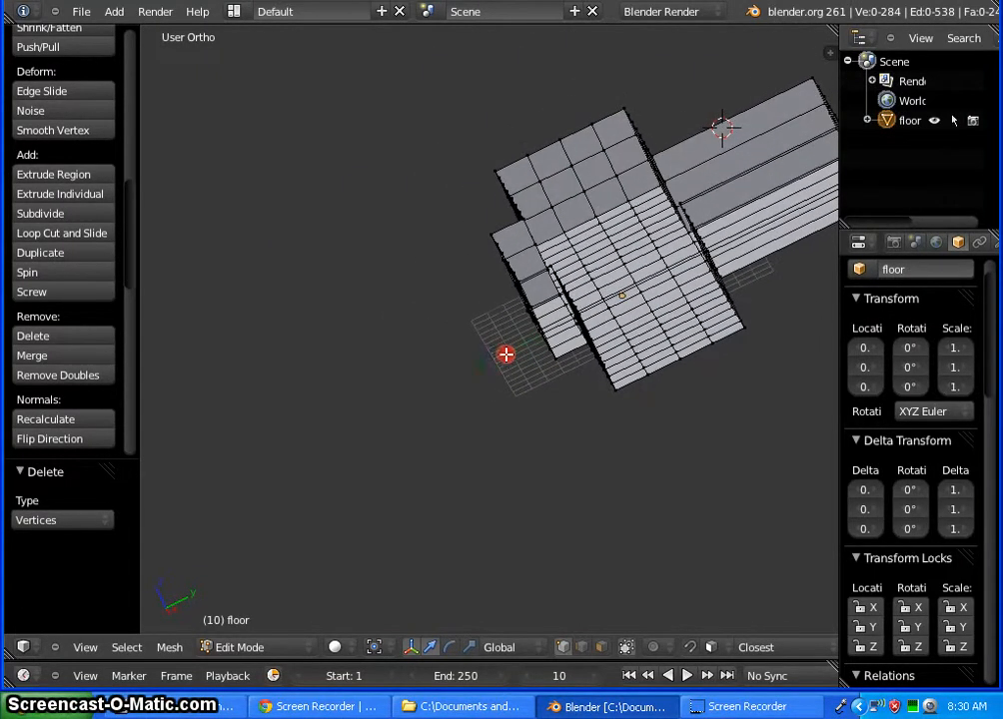
pyautogui.click(602, 646)
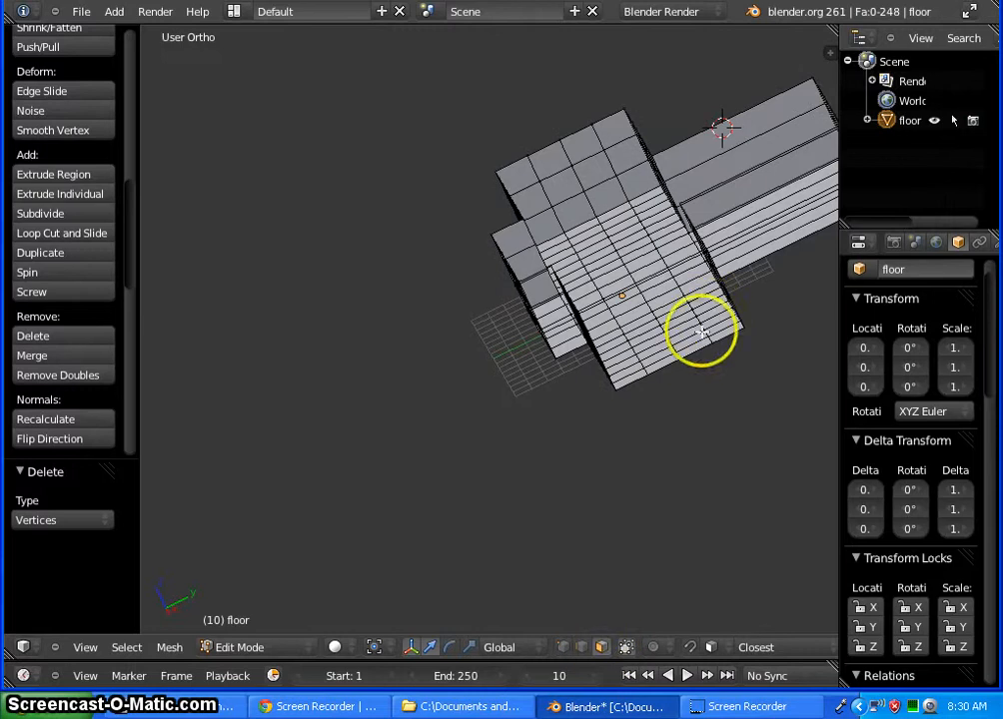
pyautogui.rightClick(609, 130)
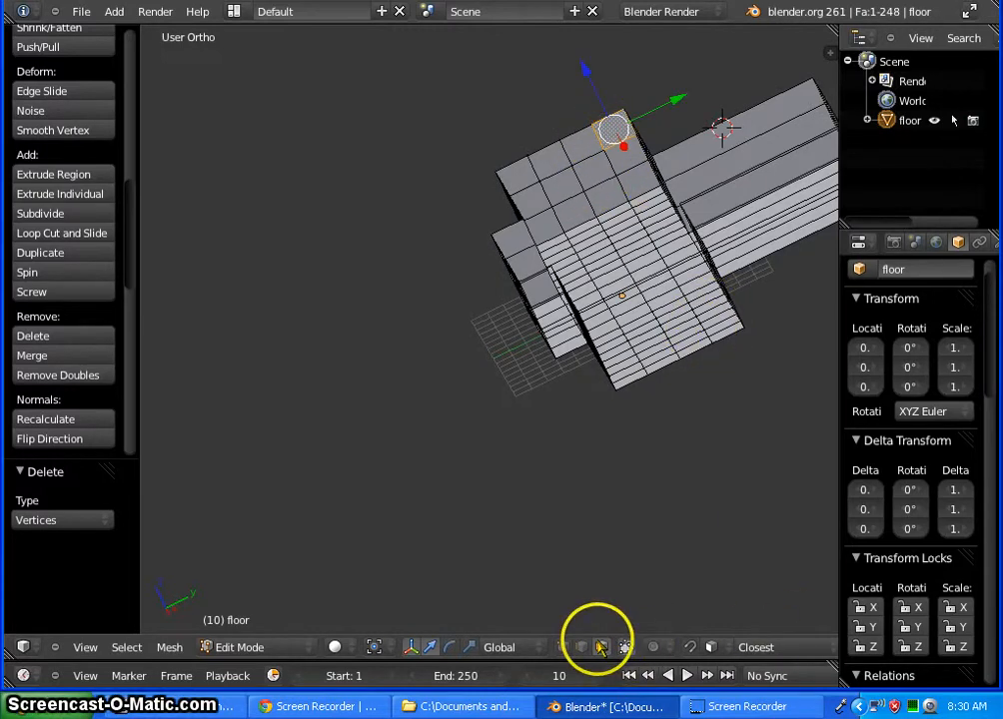
pyautogui.keyDown('shift'); pyautogui.rightClick(621, 158); pyautogui.keyUp('shift')
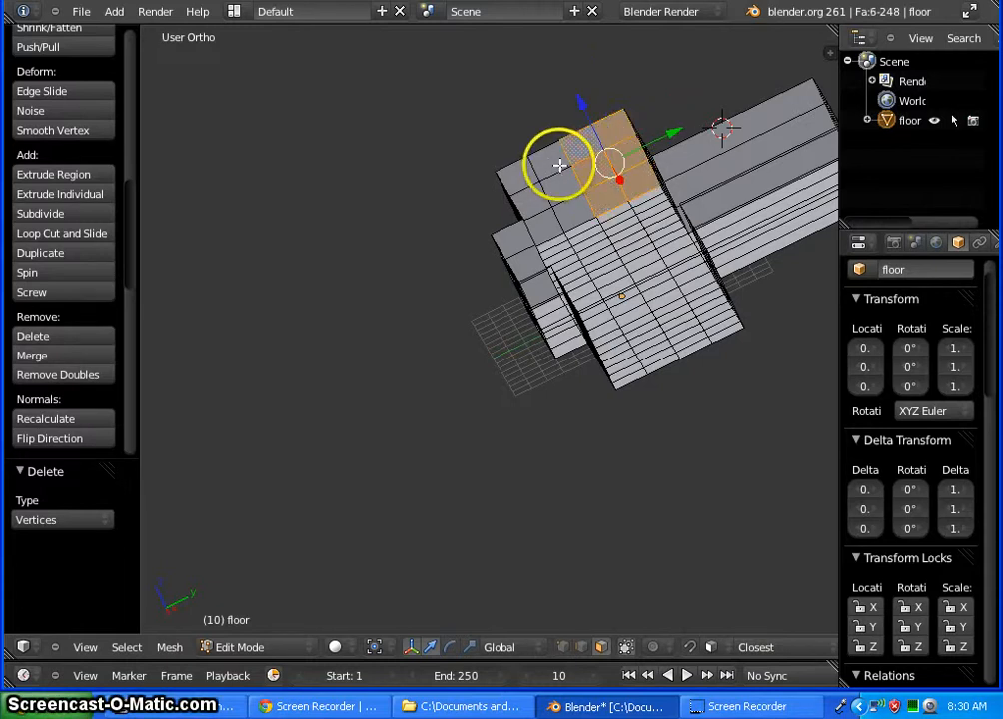
pyautogui.keyDown('shift'); pyautogui.rightClick(560, 188); pyautogui.keyUp('shift')
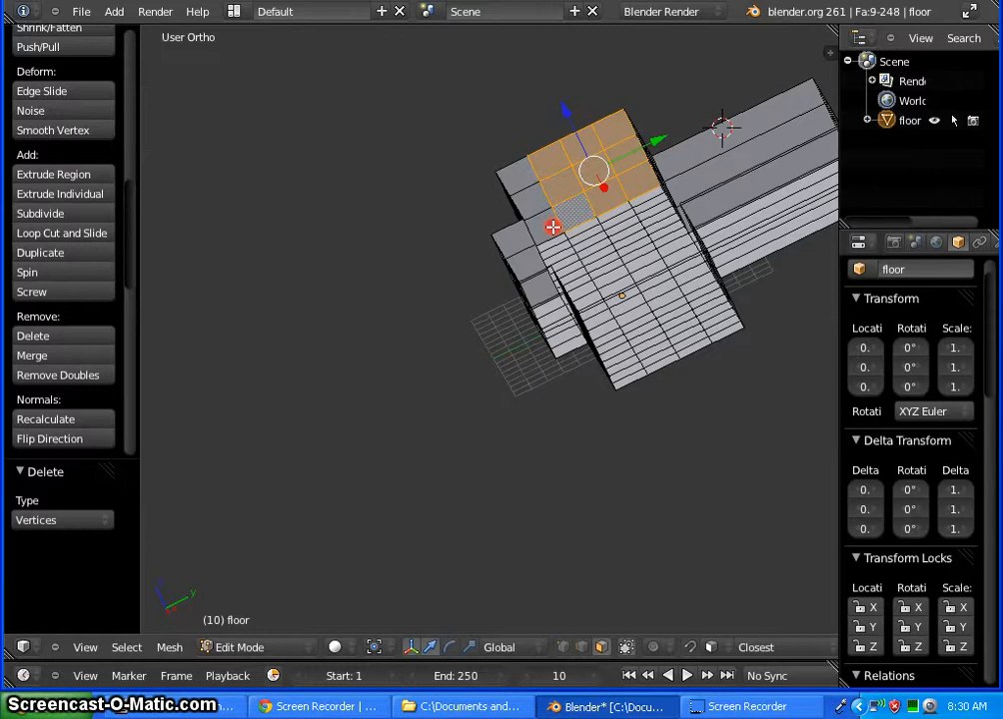
pyautogui.keyDown('shift'); pyautogui.rightClick(539, 205); pyautogui.keyUp('shift')
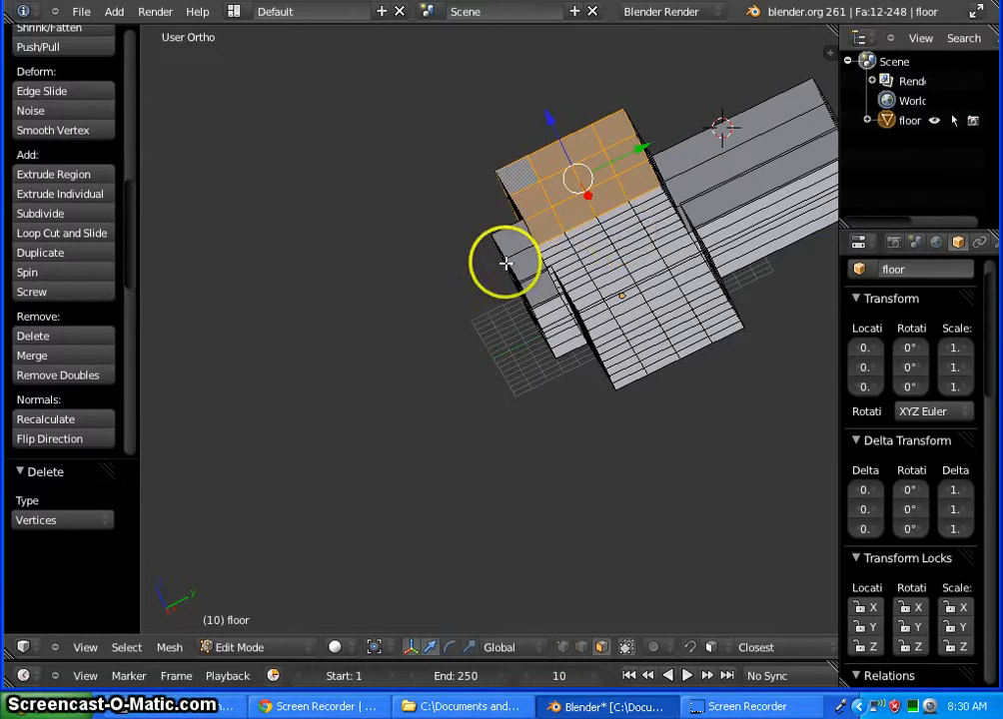
pyautogui.moveTo(430, 409); pyautogui.dragTo(500, 413, button='middle')
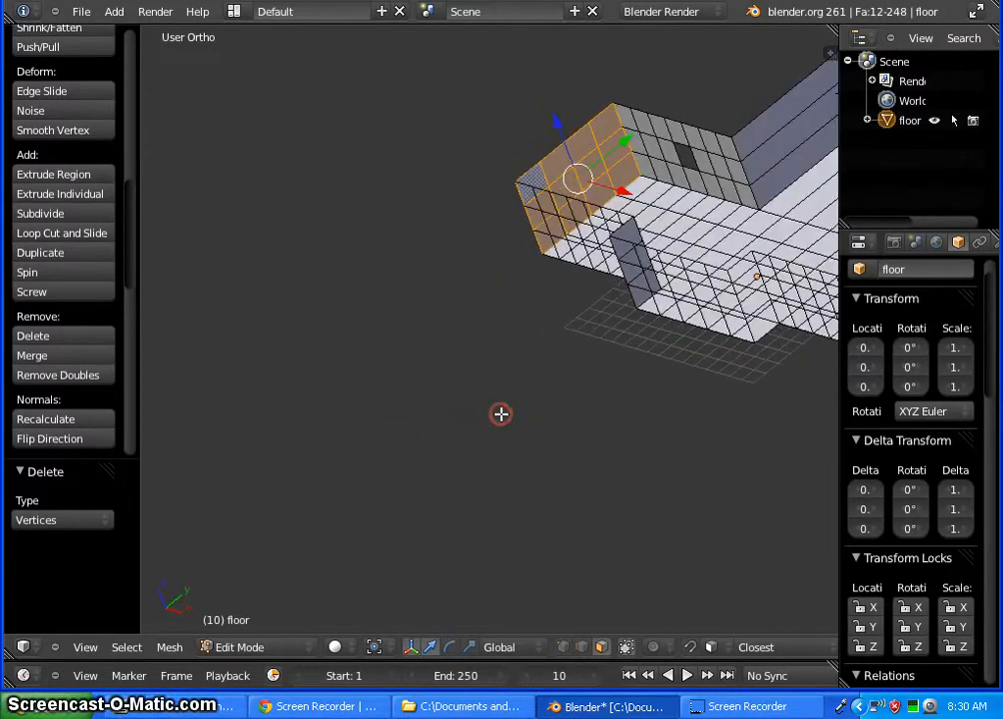
pyautogui.press('x')
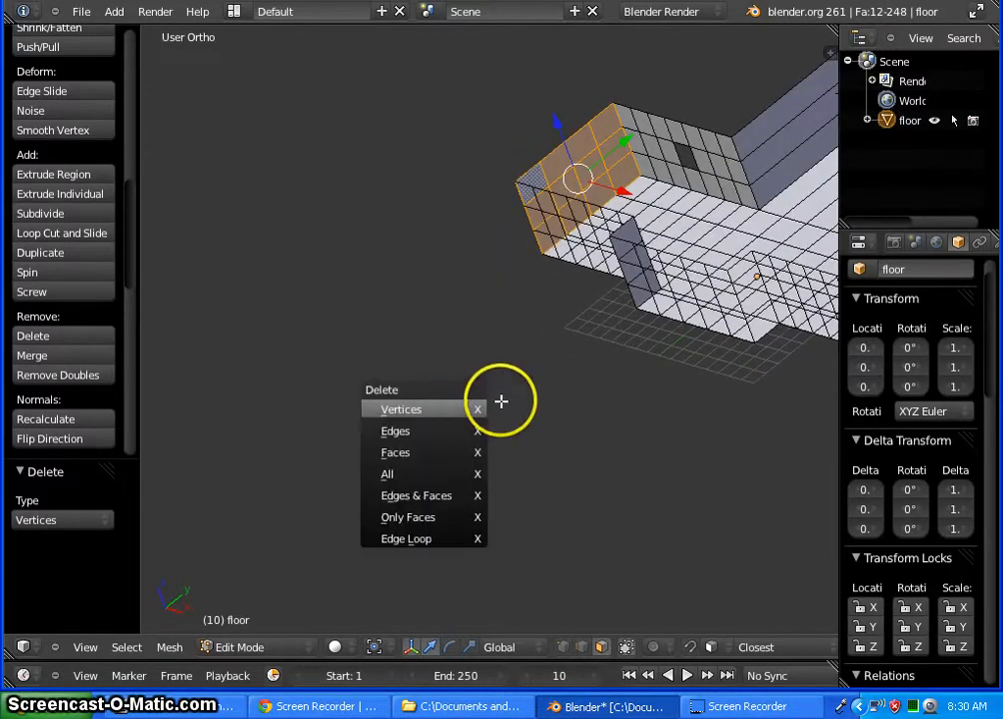
pyautogui.click(435, 452)
# Connect the two top corner vertices at the open negative-X end of the long wing with a new edge
pyautogui.moveTo(444, 350)
pyautogui.mouseDown(button='middle')
pyautogui.moveTo(457, 326)
pyautogui.moveTo(626, 323)
pyautogui.moveTo(736, 193)
pyautogui.moveTo(604, 361)
pyautogui.moveTo(495, 377)
pyautogui.moveTo(574, 480)
pyautogui.moveTo(826, 433)
pyautogui.moveTo(736, 393)
pyautogui.moveTo(459, 379)
pyautogui.moveTo(481, 419)
pyautogui.mouseUp(button='middle')
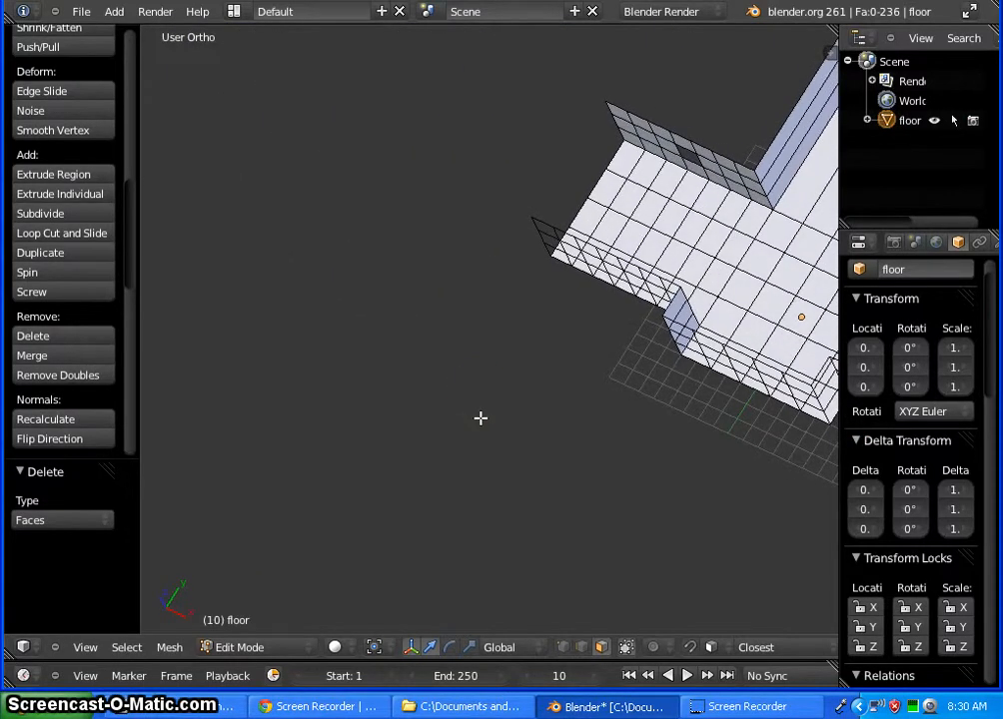
pyautogui.press('ctrl+KP_3')
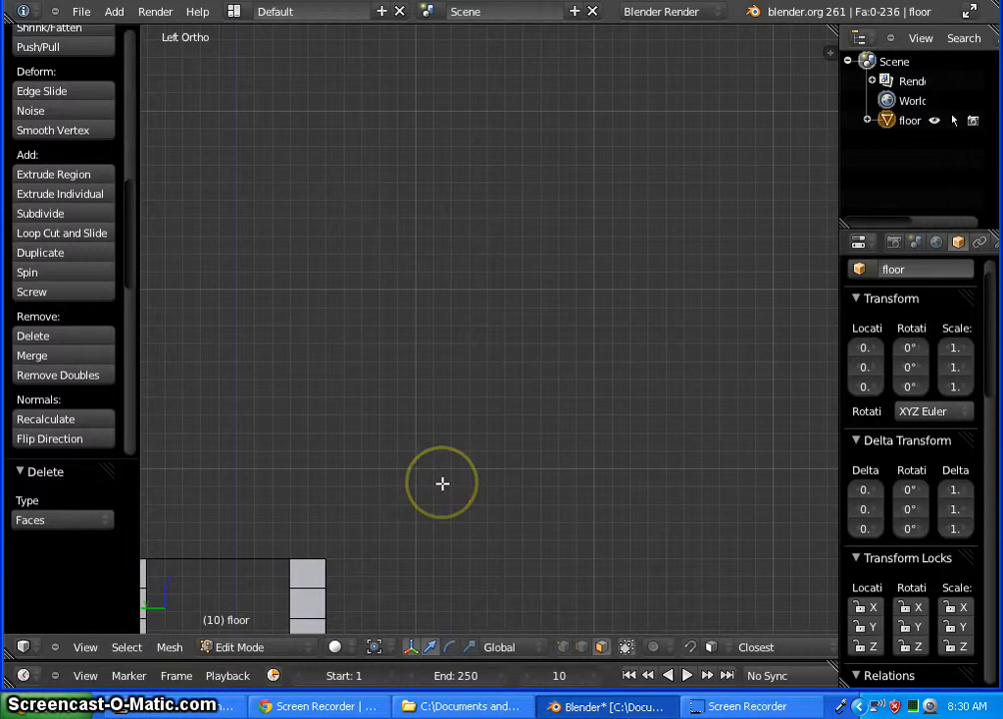
pyautogui.press('Home')
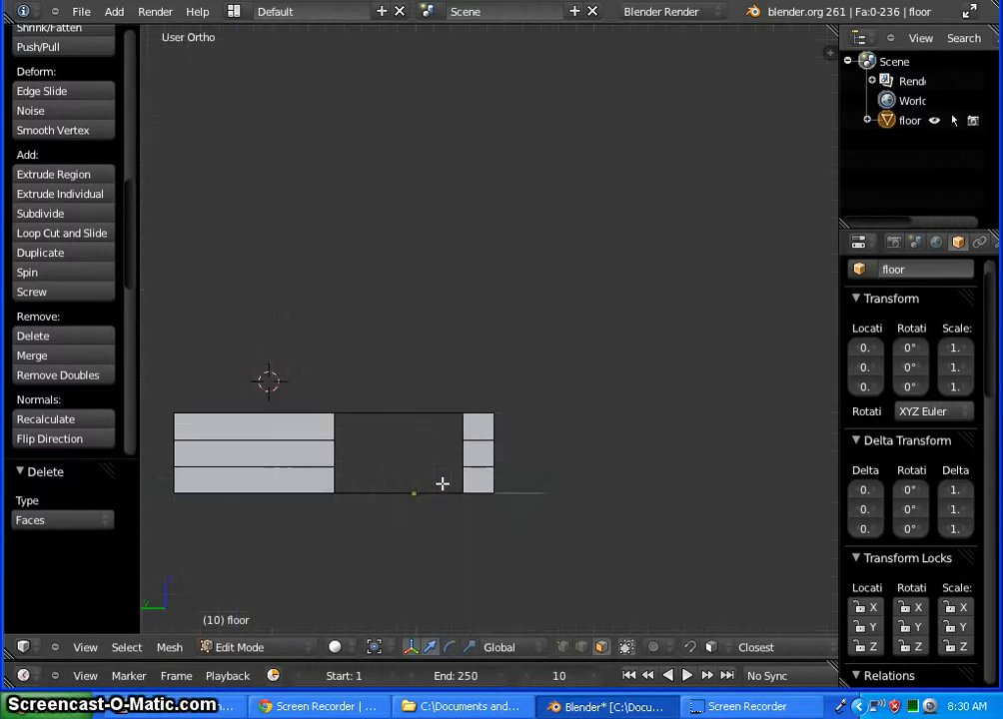
pyautogui.moveTo(539, 400); pyautogui.dragTo(543, 351, button='middle')
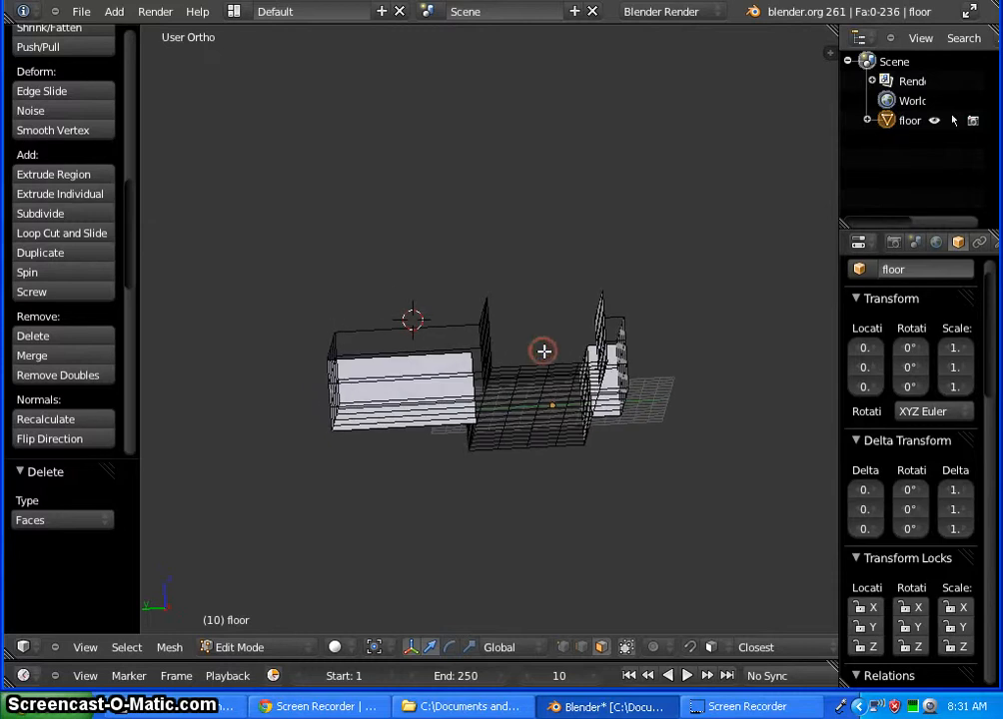
pyautogui.click(562, 647)
pyautogui.scroll(2, 566, 286)
pyautogui.scroll(2, 565, 286)
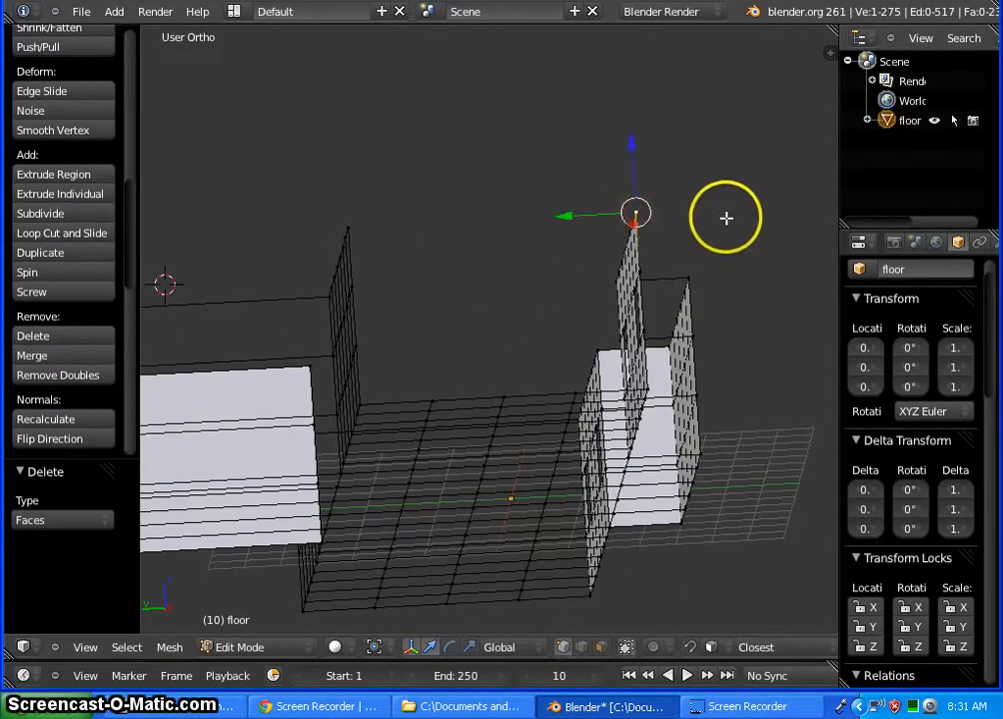
pyautogui.keyDown('shift'); pyautogui.rightClick(346, 226); pyautogui.keyUp('shift')
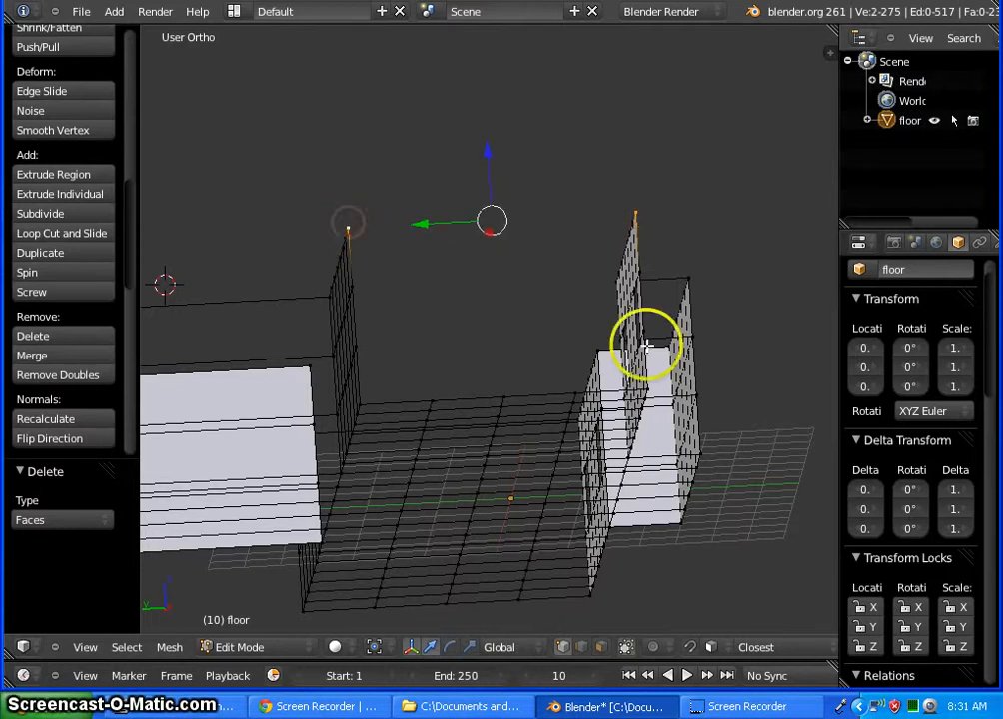
pyautogui.moveTo(781, 327)
pyautogui.mouseDown(button='middle')
pyautogui.moveTo(754, 393)
pyautogui.moveTo(779, 417)
pyautogui.moveTo(845, 372)
pyautogui.moveTo(815, 318)
pyautogui.moveTo(824, 332)
pyautogui.moveTo(790, 329)
pyautogui.mouseUp(button='middle')
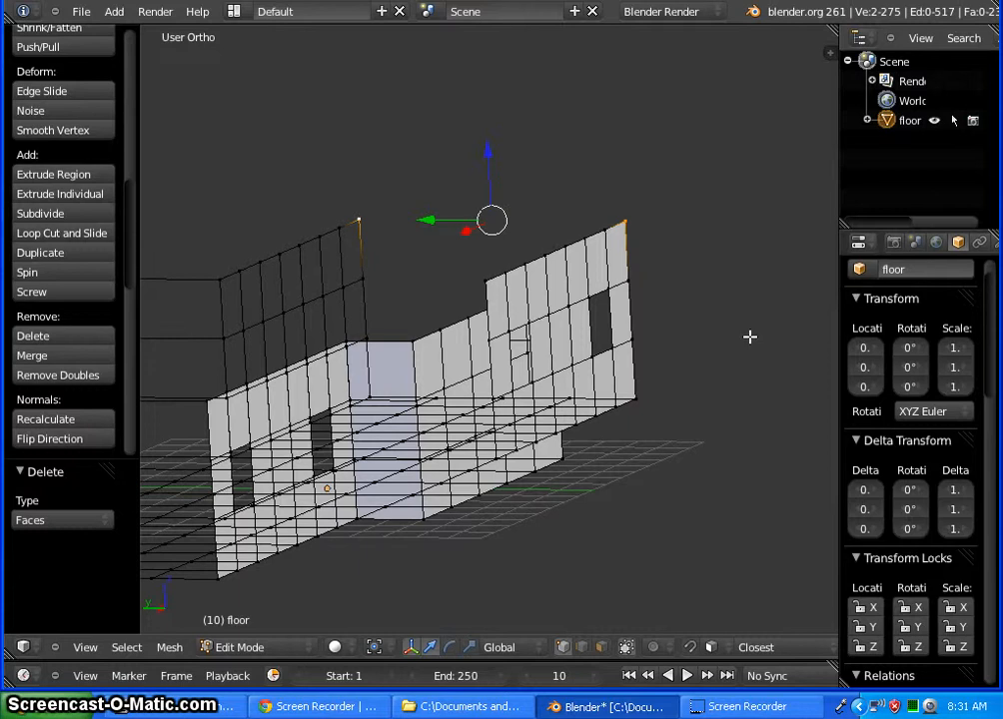
pyautogui.press('f')
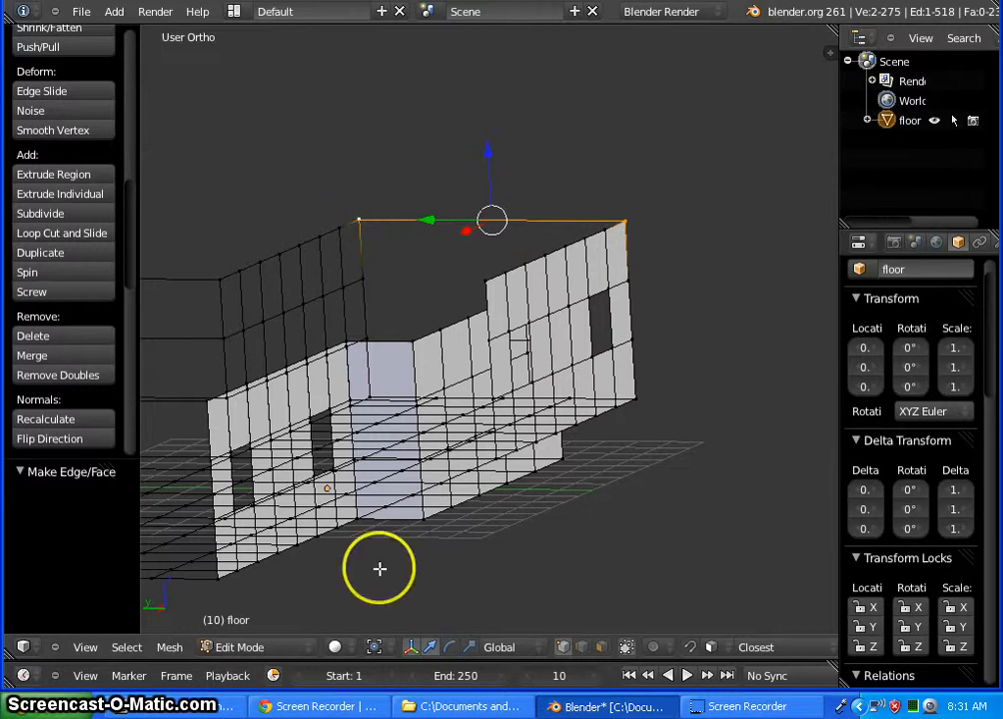
pyautogui.click(170, 647)
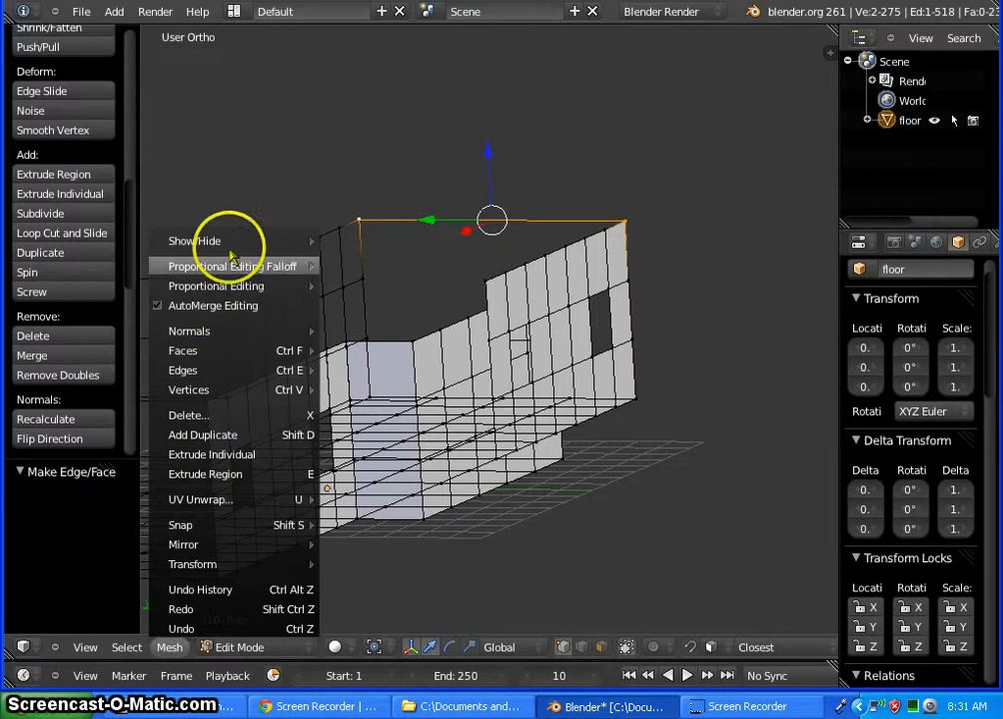
pyautogui.click(188, 629)
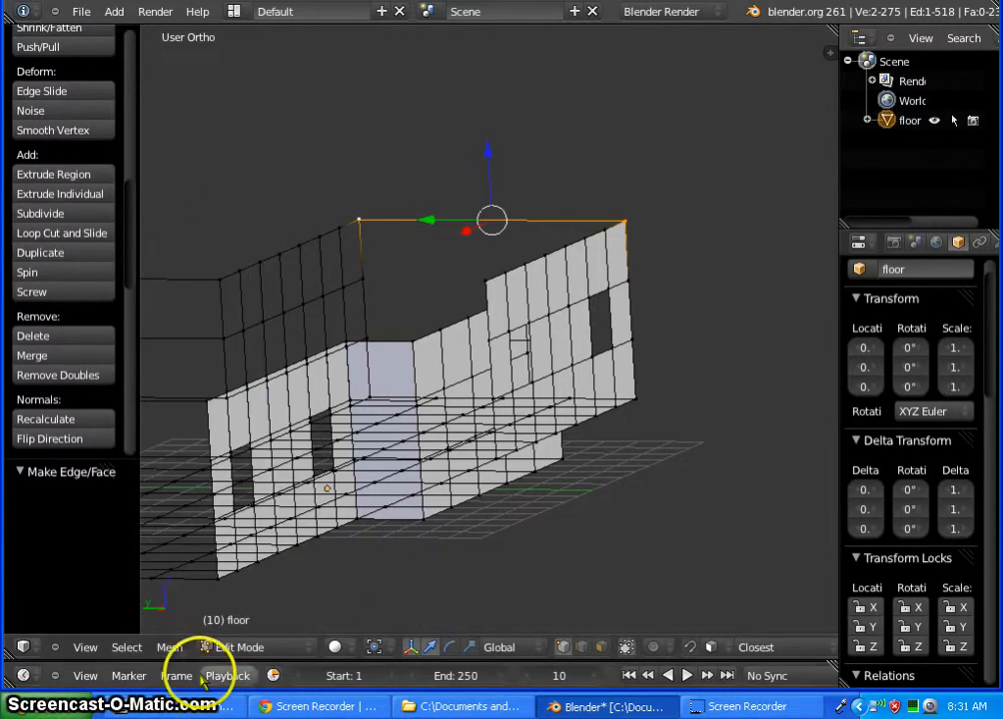
pyautogui.click(170, 648)
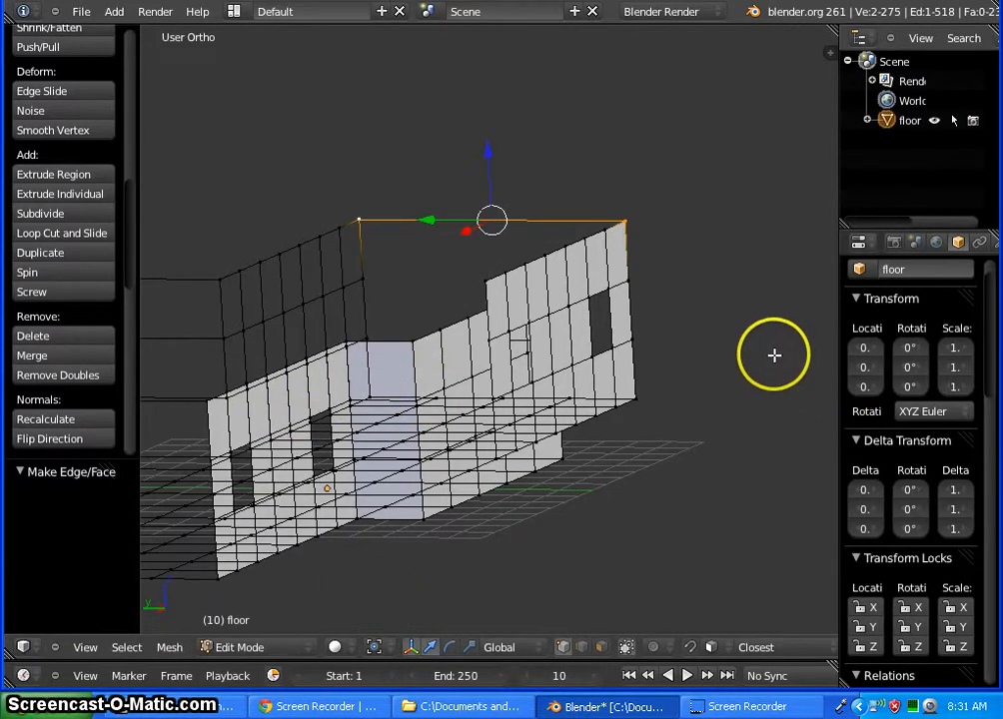
# Delete all the gridded floor faces along the long wing, from the negative-X end to the positive-X end
pyautogui.moveTo(756, 364); pyautogui.dragTo(672, 453, button='middle')
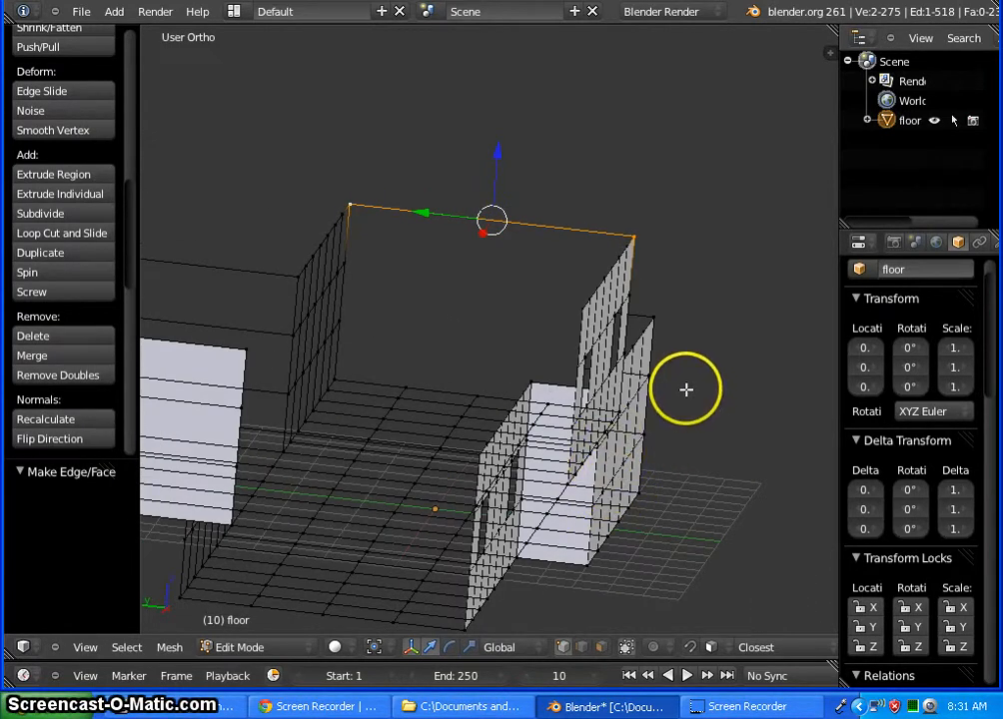
pyautogui.moveTo(510, 535); pyautogui.dragTo(513, 346, button='middle')
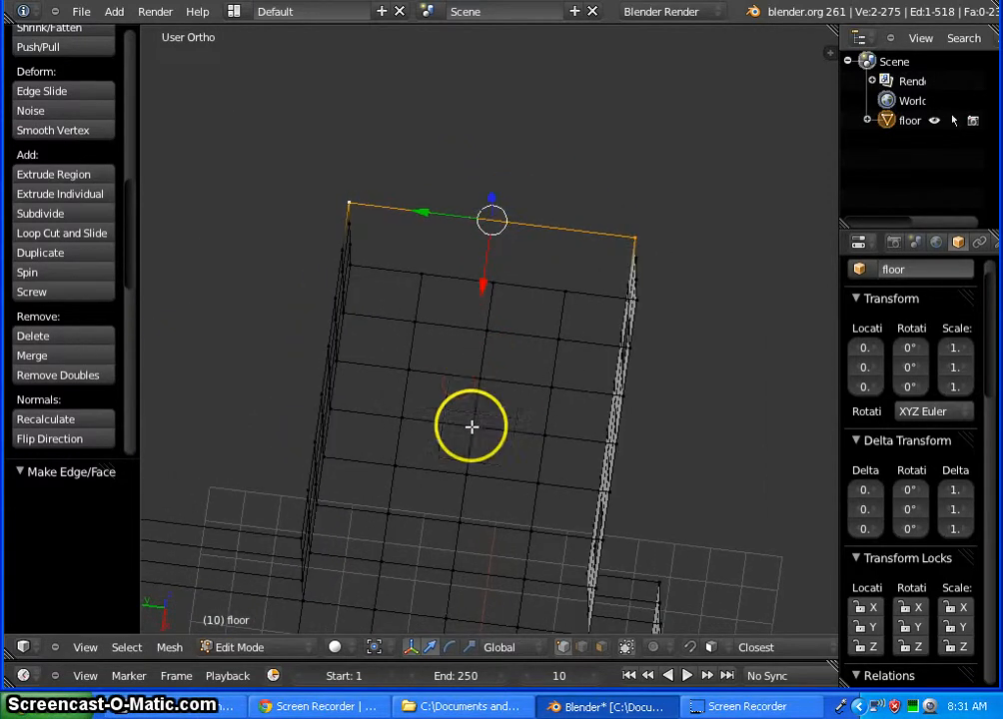
pyautogui.press('KP_7')
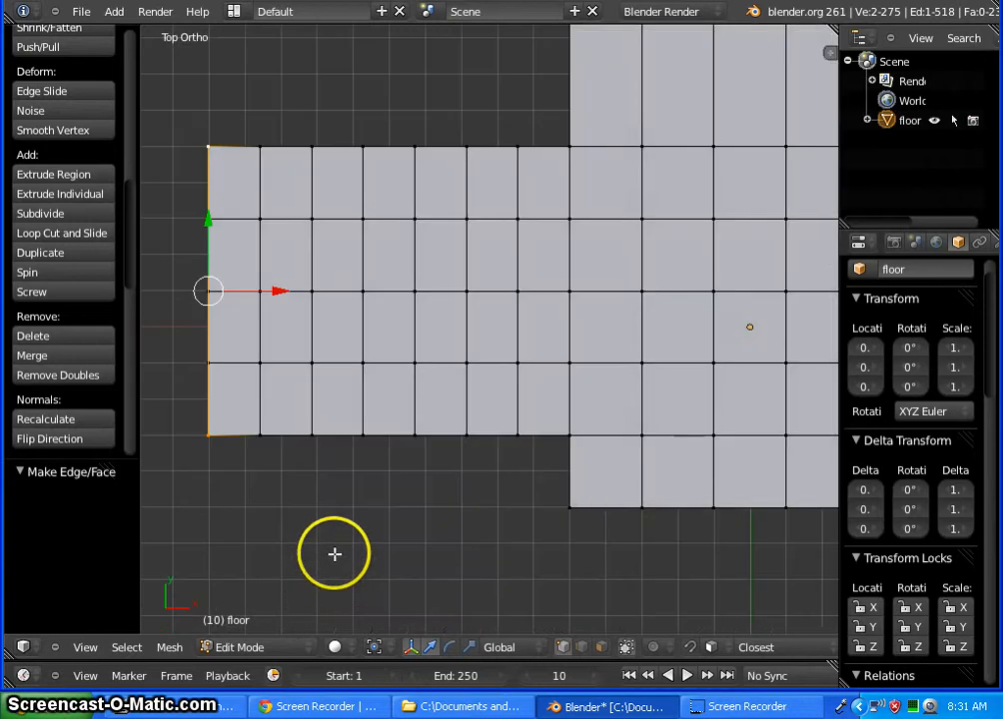
pyautogui.scroll(-4, 528, 252)
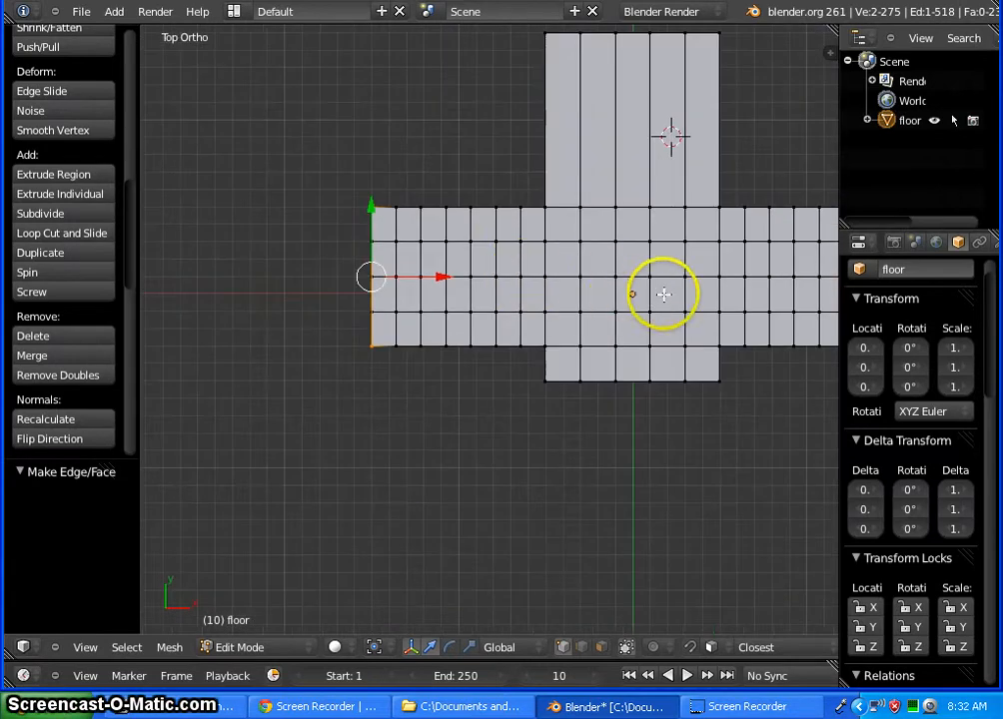
pyautogui.keyDown('shift'); pyautogui.moveTo(642, 285); pyautogui.dragTo(538, 340, button='middle'); pyautogui.keyUp('shift')
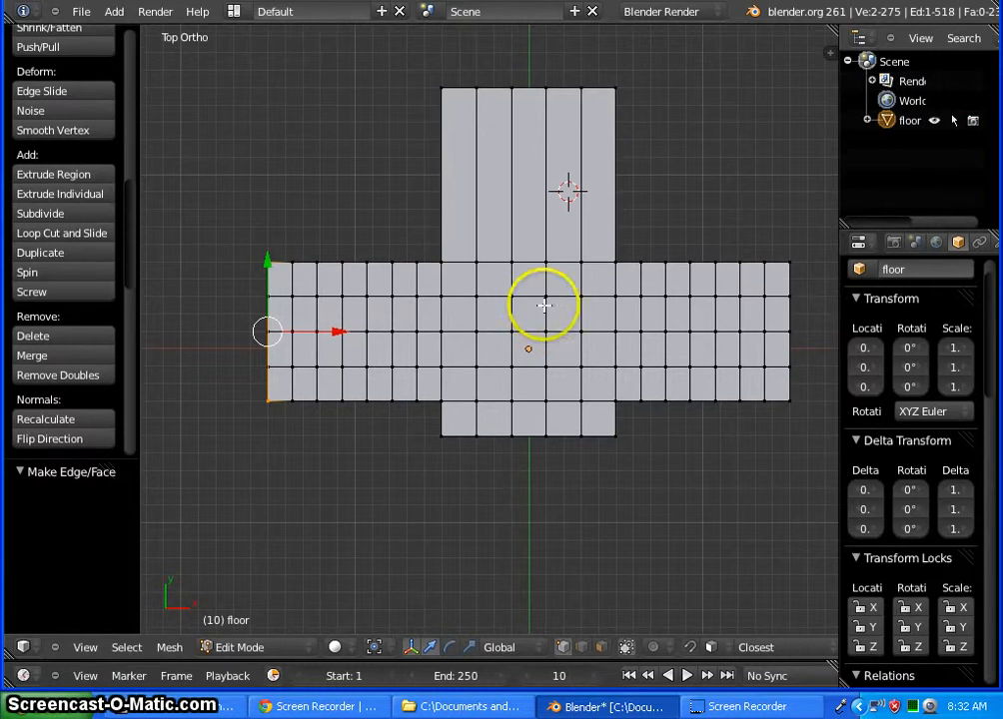
pyautogui.click(605, 647)
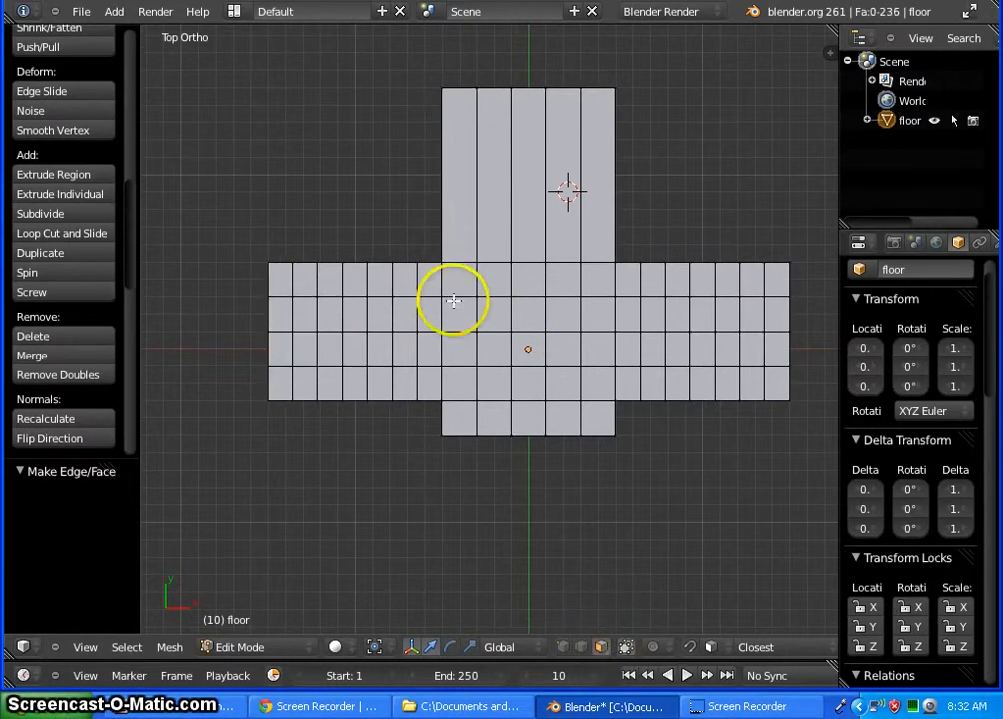
pyautogui.rightClick(775, 280)
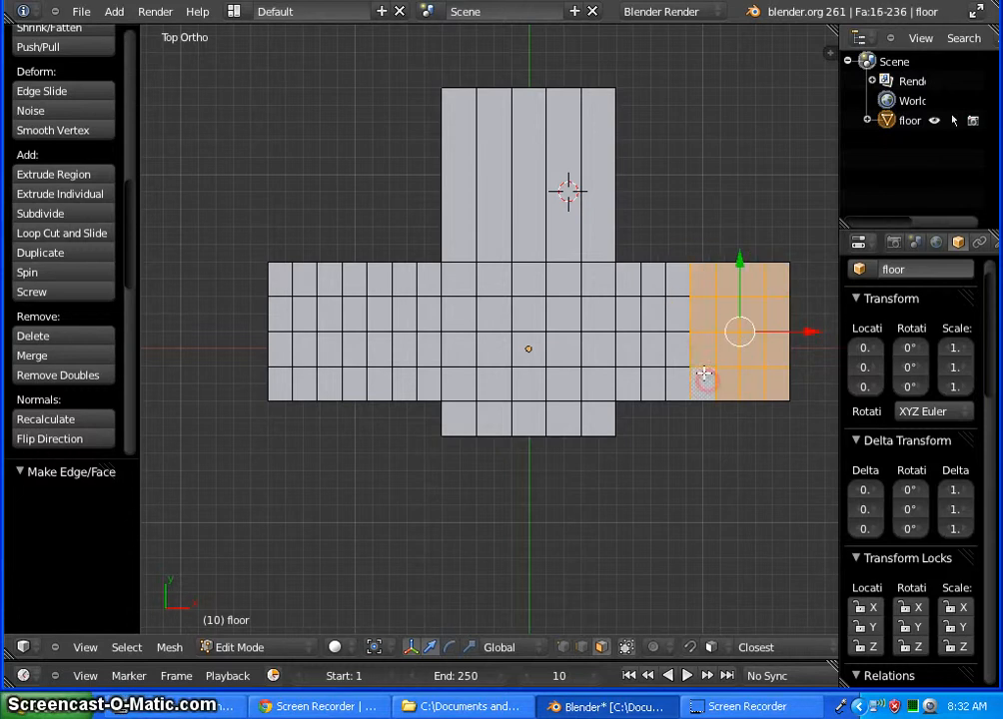
pyautogui.keyDown('shift'); pyautogui.click(684, 324); pyautogui.keyUp('shift')
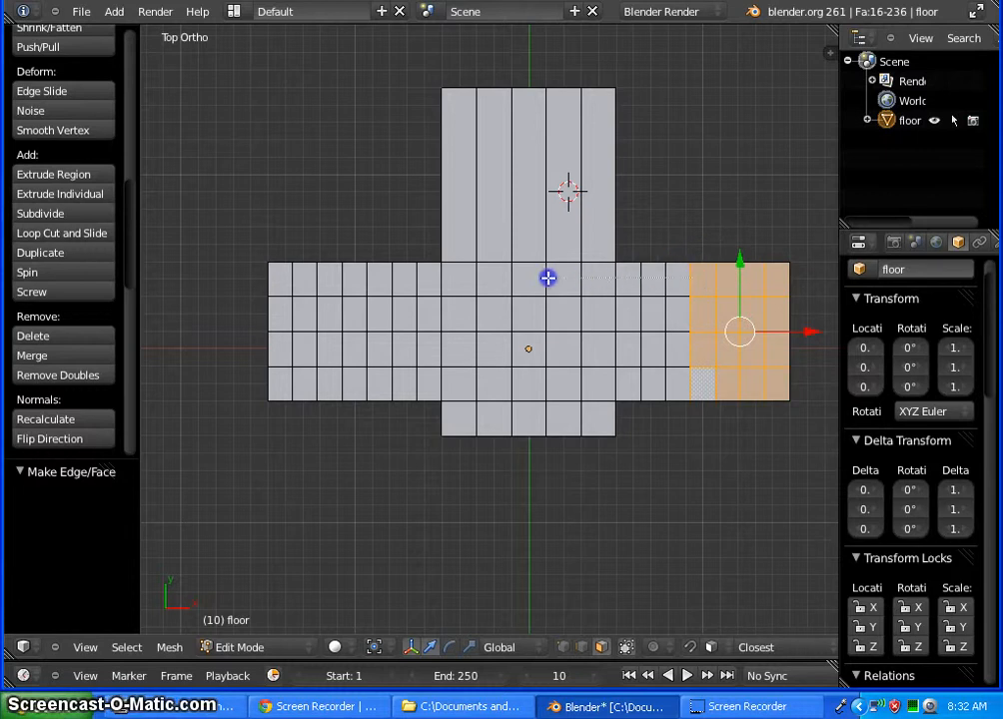
pyautogui.keyDown('ctrl'); pyautogui.rightClick(496, 278); pyautogui.keyUp('ctrl')
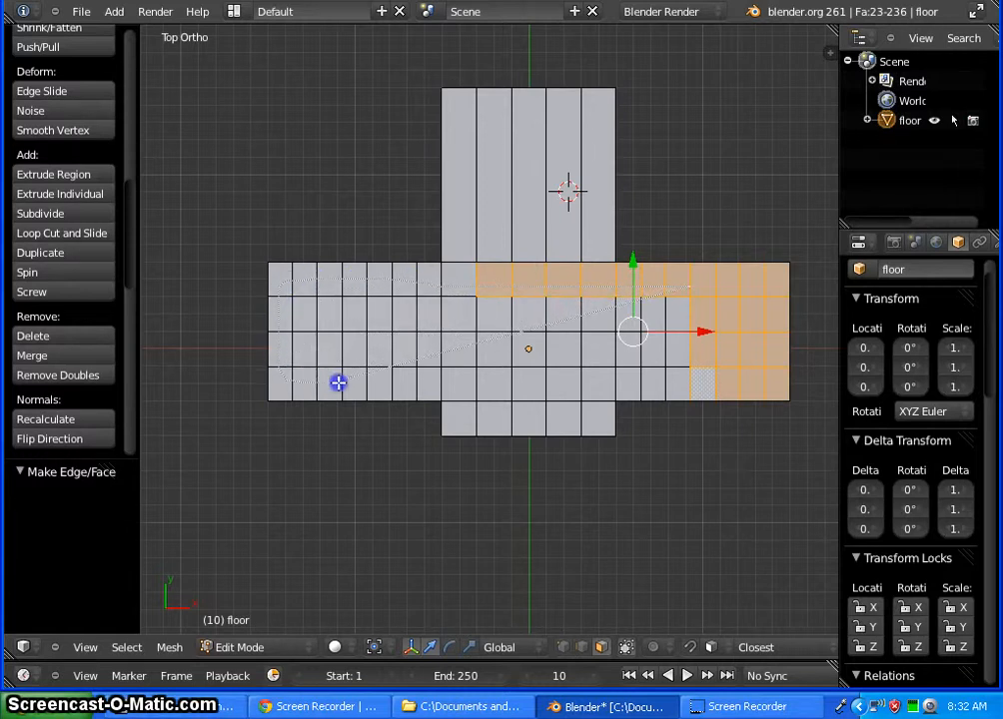
pyautogui.keyDown('ctrl'); pyautogui.moveTo(511, 386); pyautogui.dragTo(599, 384); pyautogui.keyUp('ctrl')
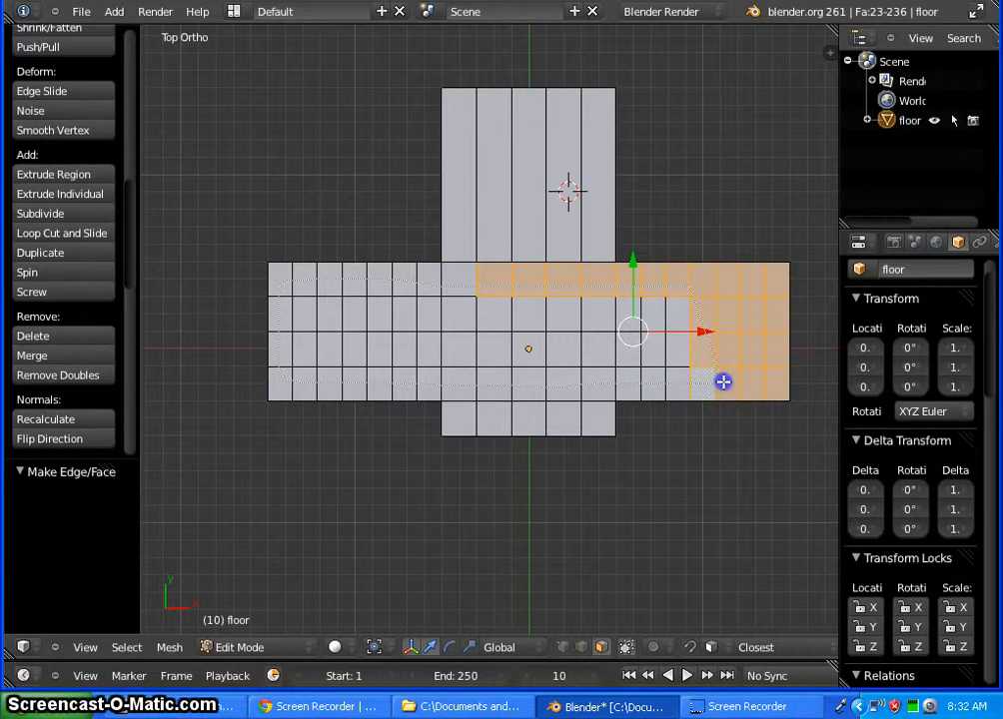
pyautogui.keyDown('ctrl'); pyautogui.moveTo(723, 381); pyautogui.dragTo(723, 382); pyautogui.keyUp('ctrl')
pyautogui.moveTo(684, 553); pyautogui.dragTo(637, 492, button='middle')
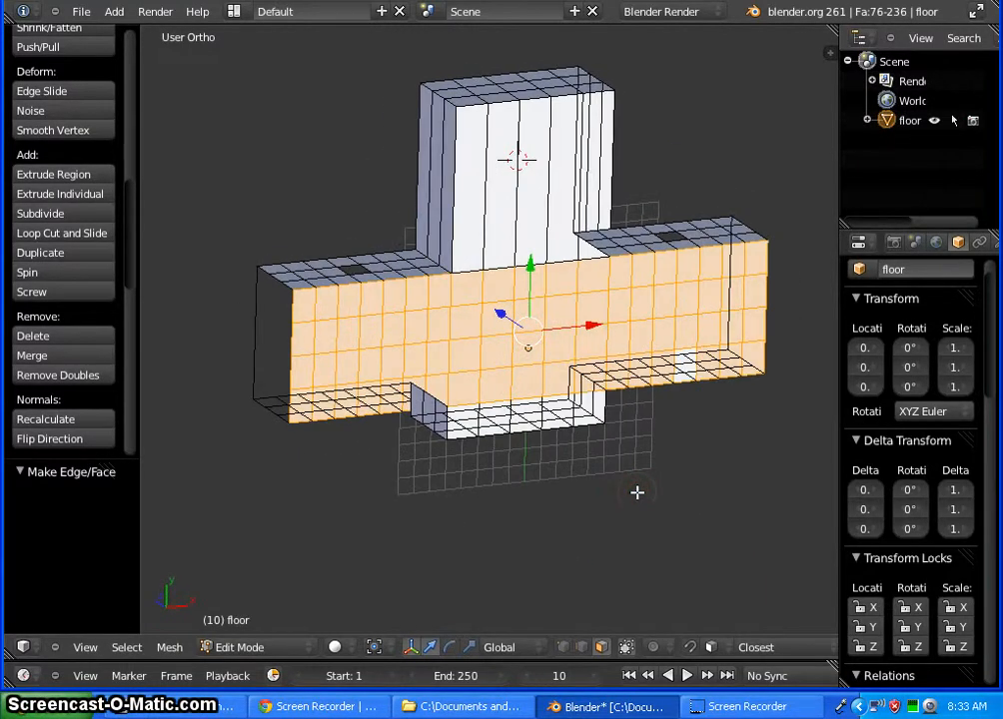
pyautogui.press('x')
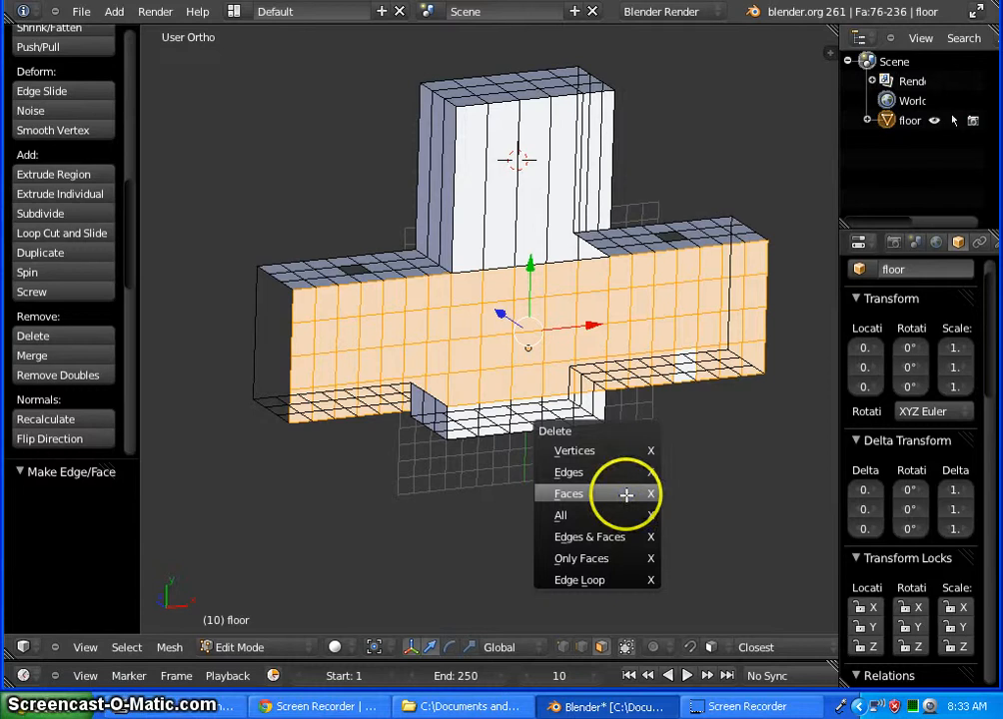
pyautogui.click(626, 495)
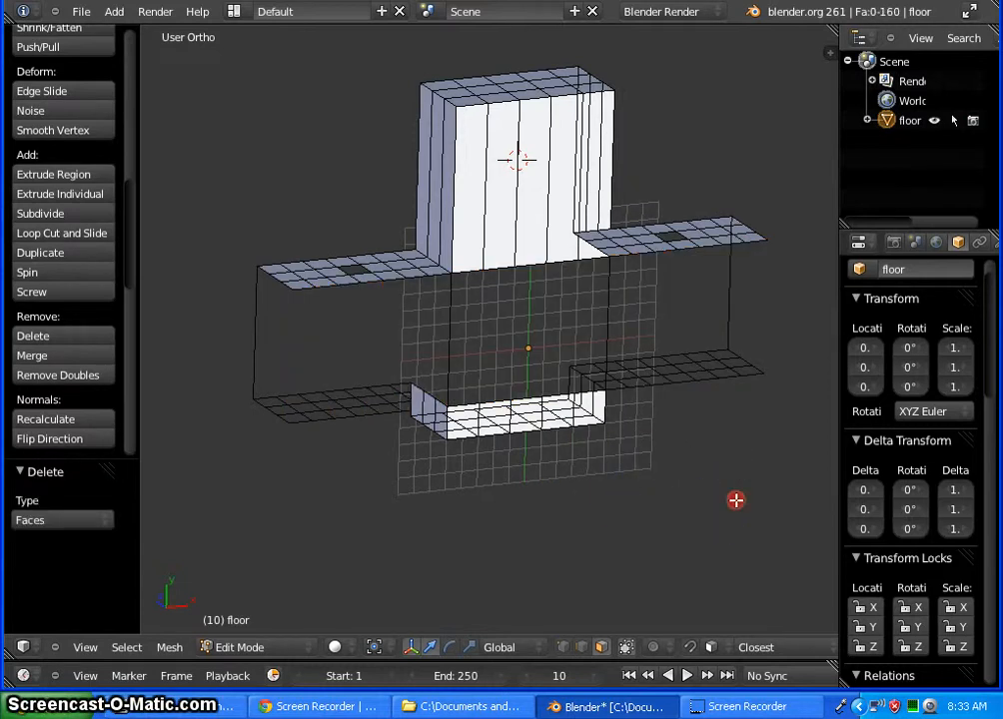
# Delete the six intermediate vertices, three on each cross line where the long wing's two ends meet the central section
pyautogui.moveTo(737, 500); pyautogui.dragTo(738, 533, button='middle')
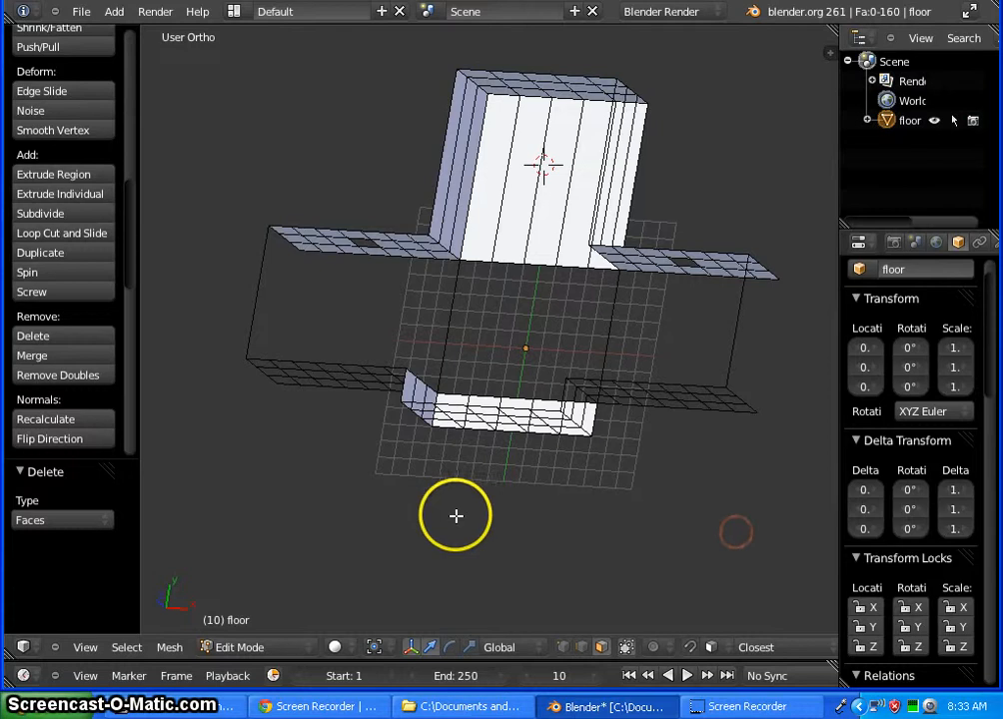
pyautogui.moveTo(455, 516); pyautogui.dragTo(493, 170, button='middle')
pyautogui.moveTo(486, 198); pyautogui.dragTo(430, 229, button='middle')
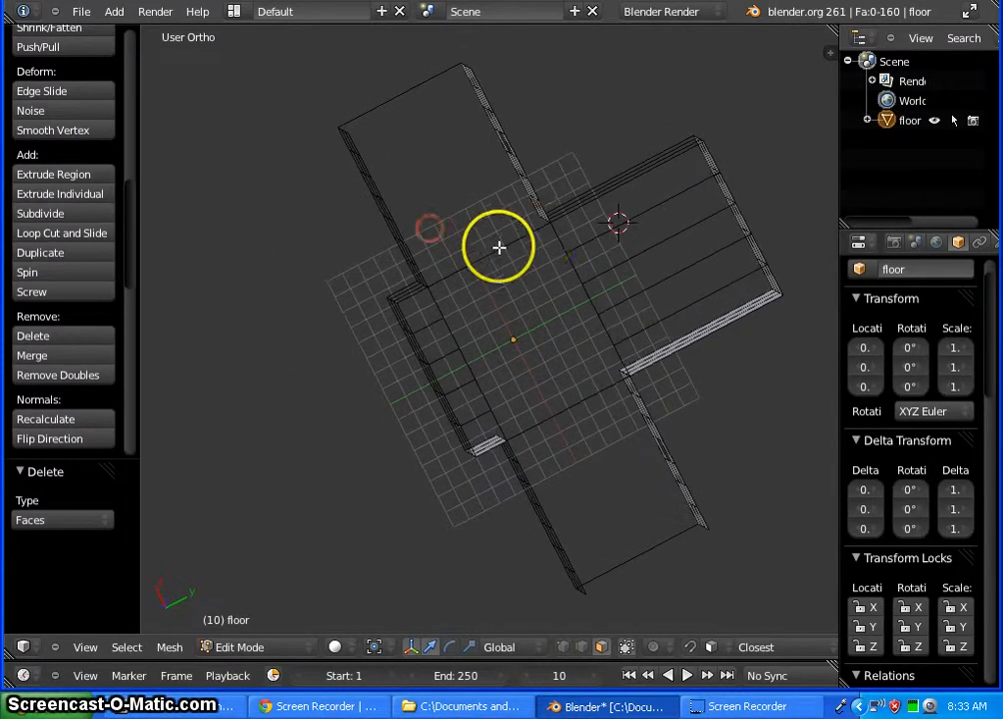
pyautogui.moveTo(312, 347); pyautogui.dragTo(327, 478, button='middle')
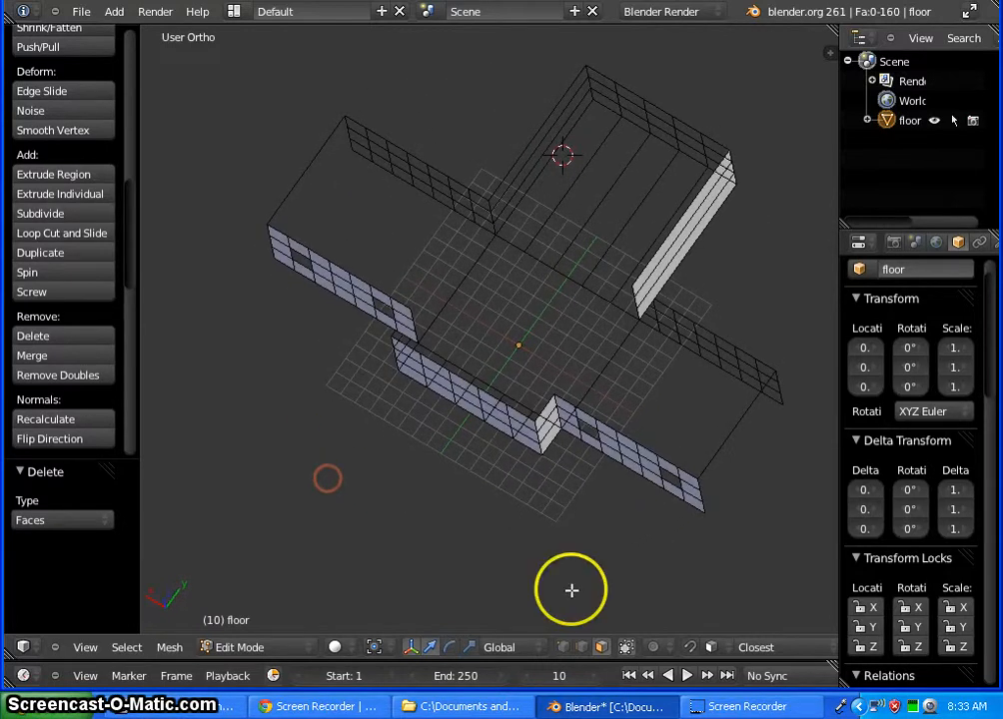
pyautogui.click(564, 647)
pyautogui.scroll(4, 417, 280)
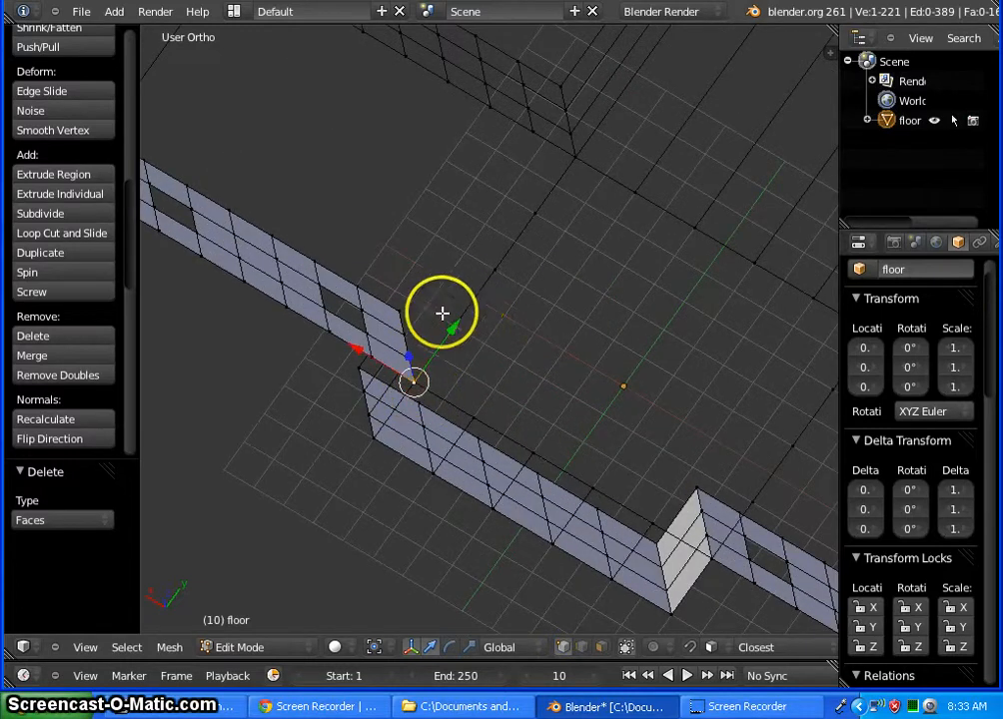
pyautogui.scroll(-2, 442, 313)
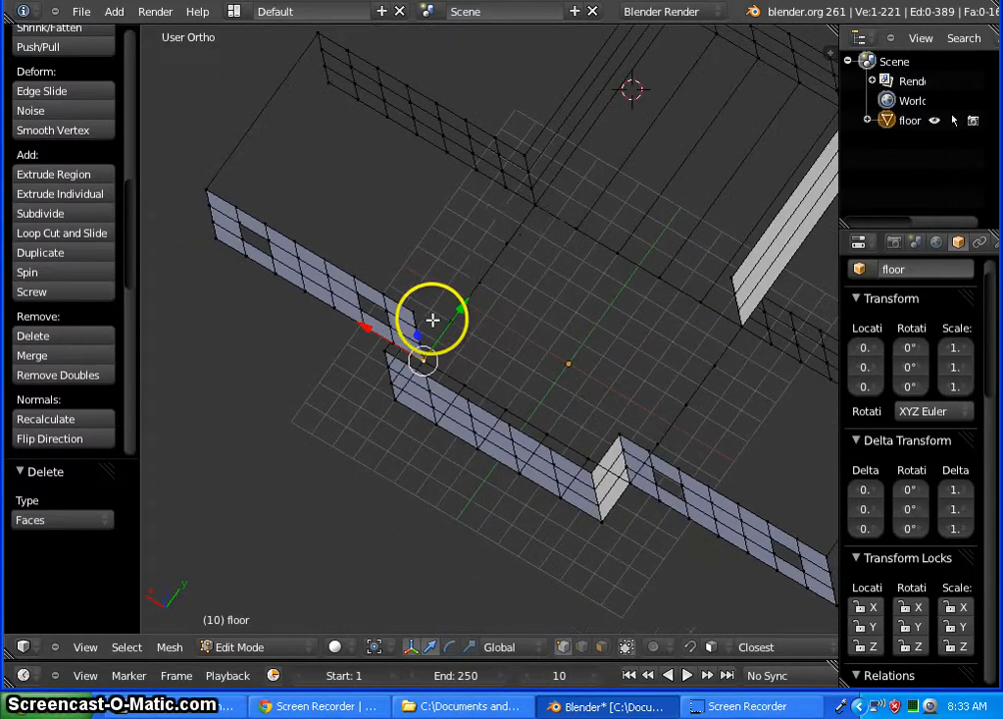
pyautogui.rightClick(508, 244)
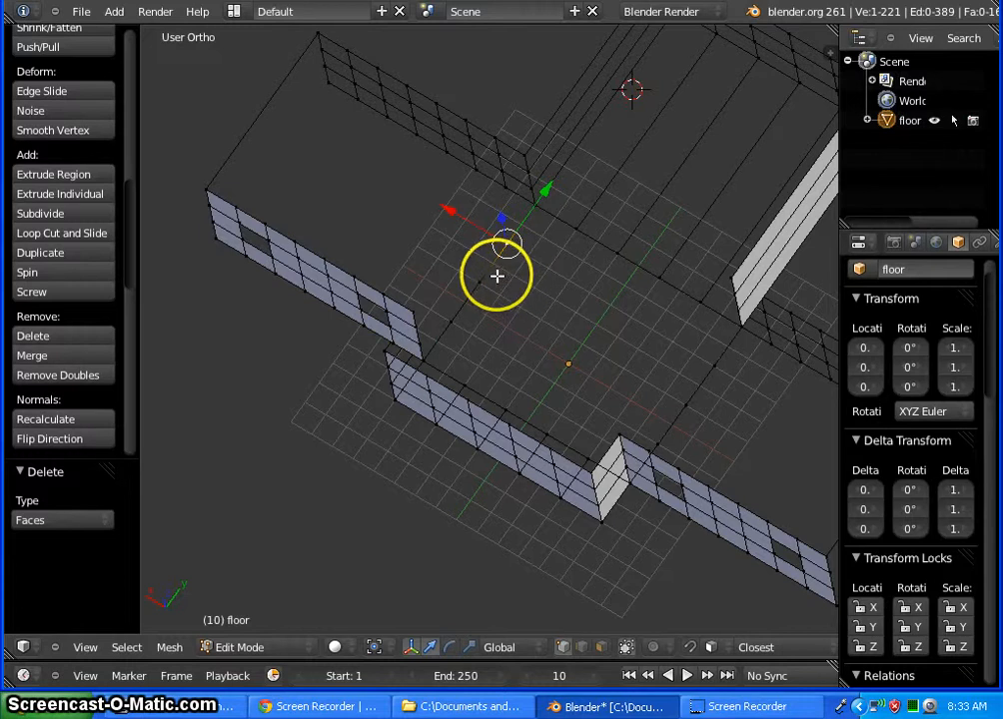
pyautogui.keyDown('shift'); pyautogui.rightClick(479, 284); pyautogui.keyUp('shift')
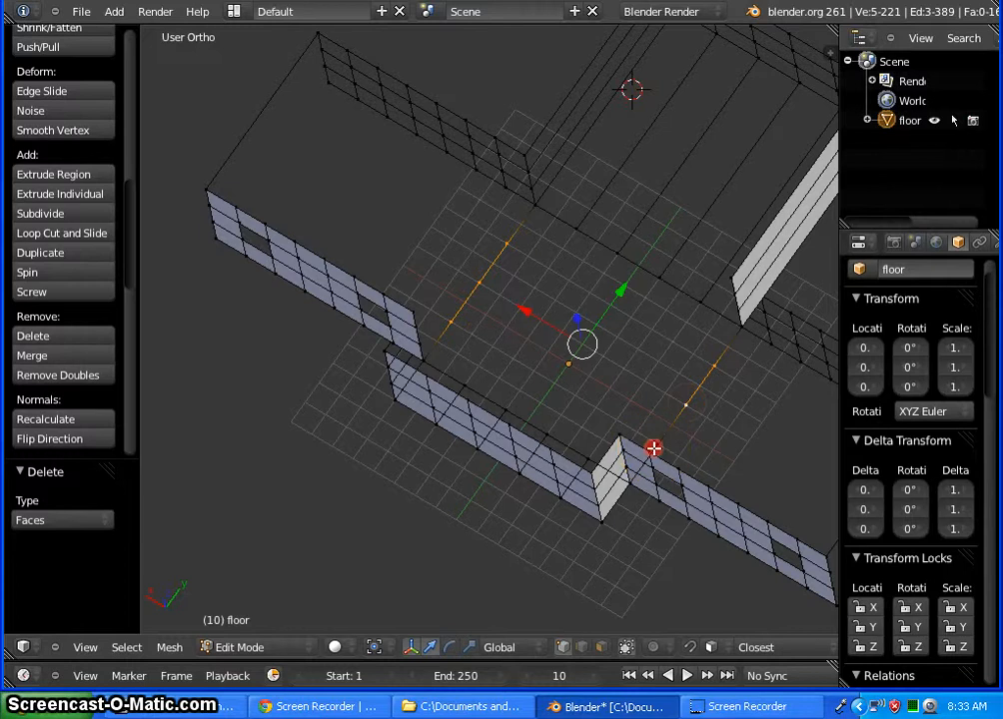
pyautogui.keyDown('shift'); pyautogui.rightClick(653, 448); pyautogui.keyUp('shift')
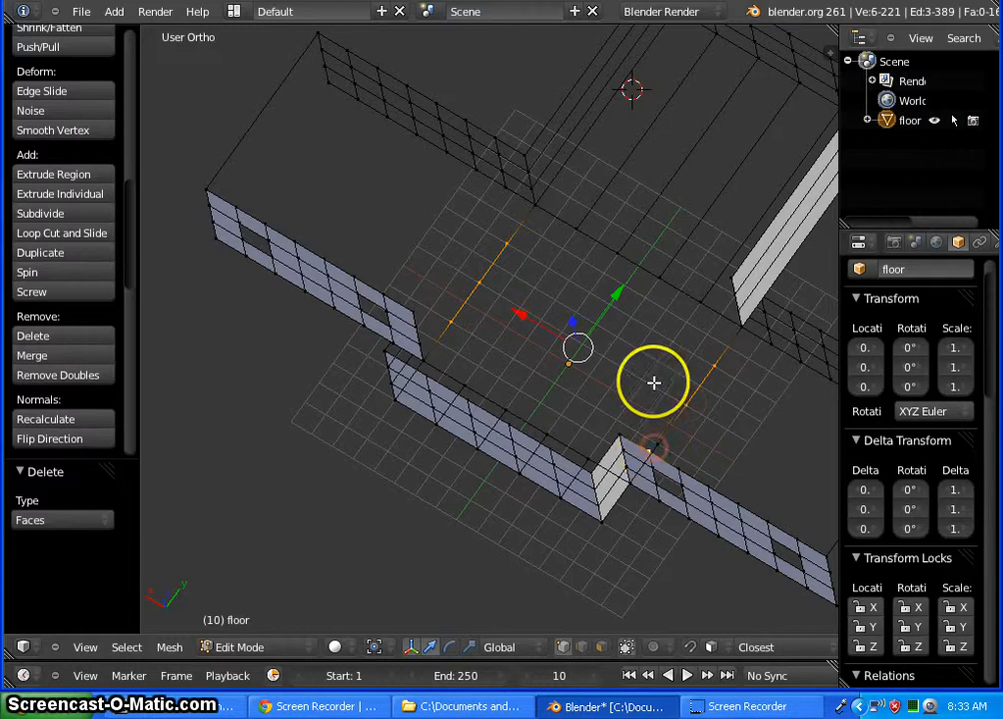
pyautogui.keyDown('shift'); pyautogui.rightClick(678, 449); pyautogui.keyUp('shift')
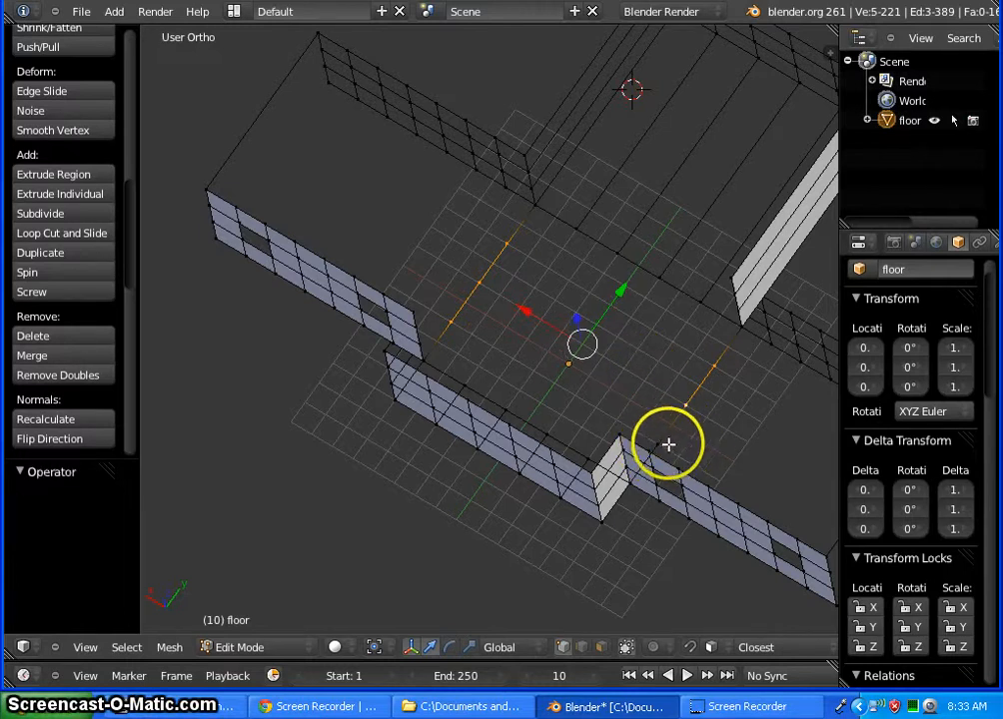
pyautogui.keyDown('shift'); pyautogui.rightClick(661, 443); pyautogui.keyUp('shift')
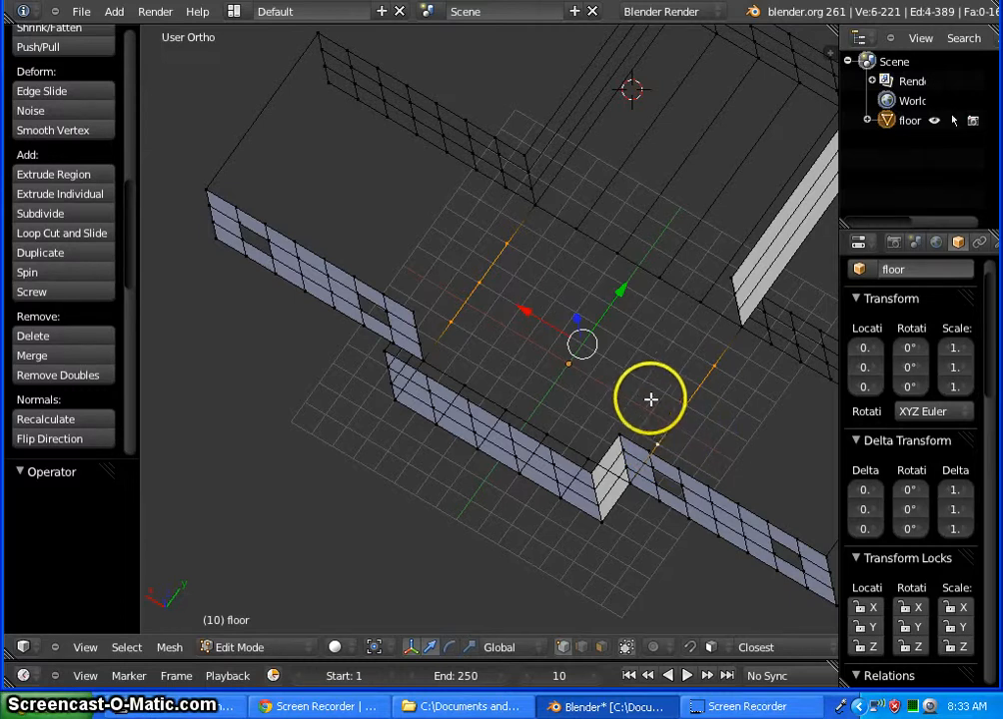
pyautogui.press('x')
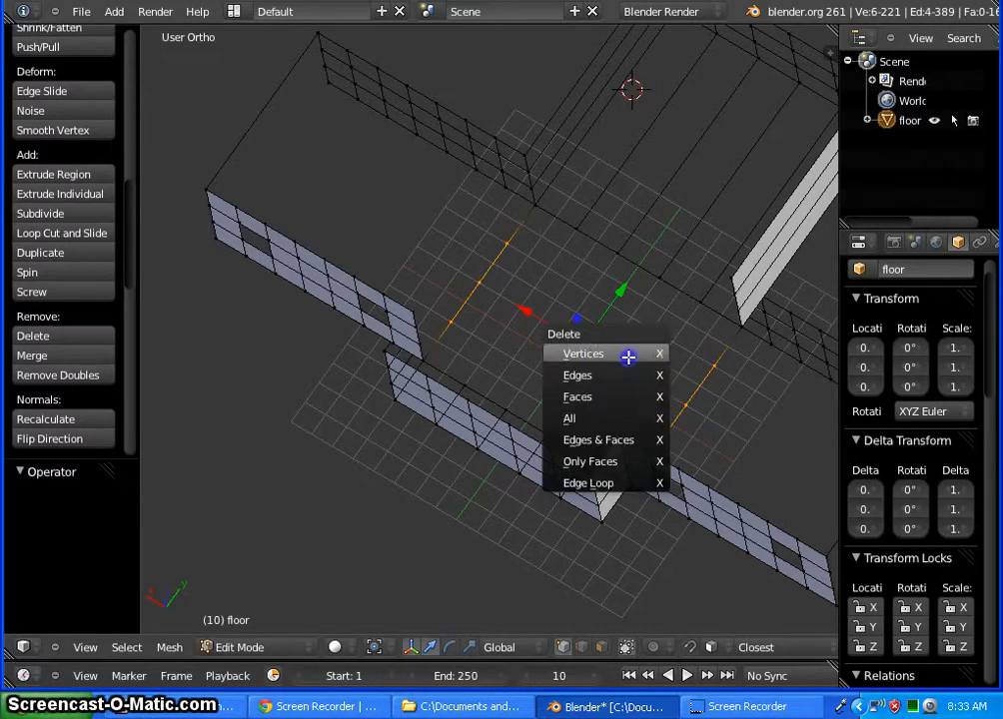
pyautogui.click(630, 355)
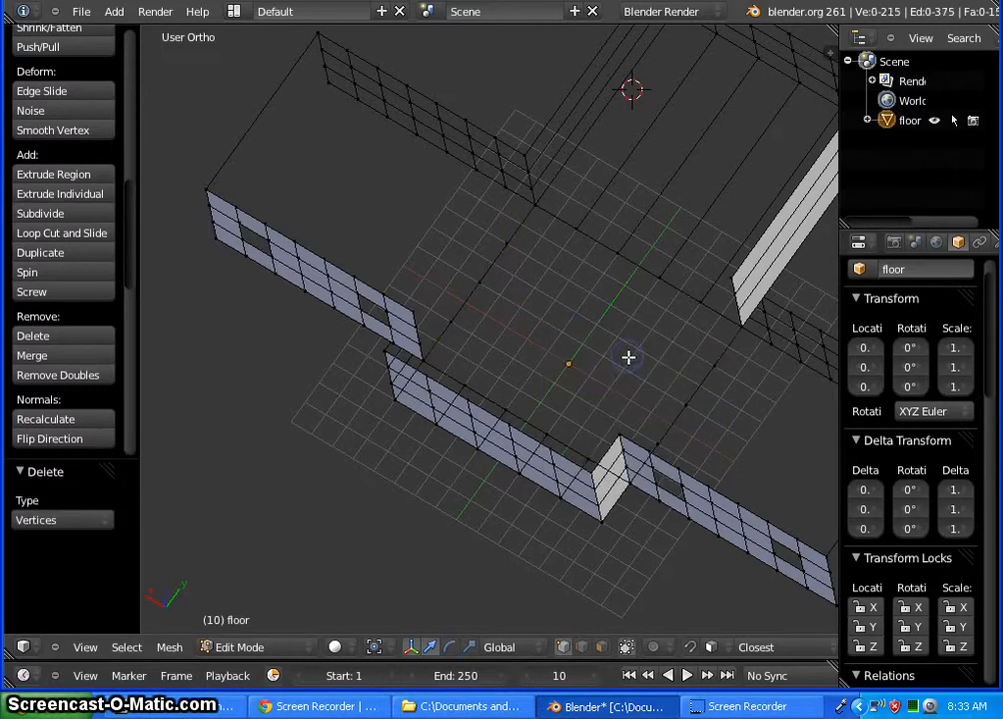
# Delete the second set of six stacked vertices remaining on the two cross lines beside the central section
pyautogui.rightClick(714, 367)
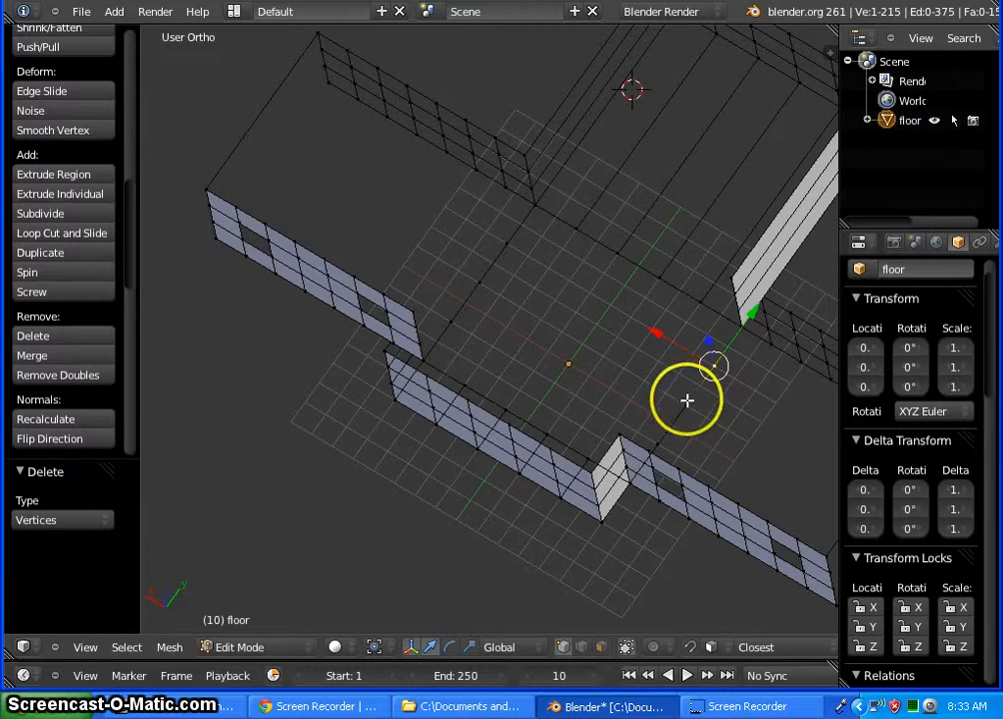
pyautogui.keyDown('shift'); pyautogui.rightClick(687, 404); pyautogui.keyUp('shift')
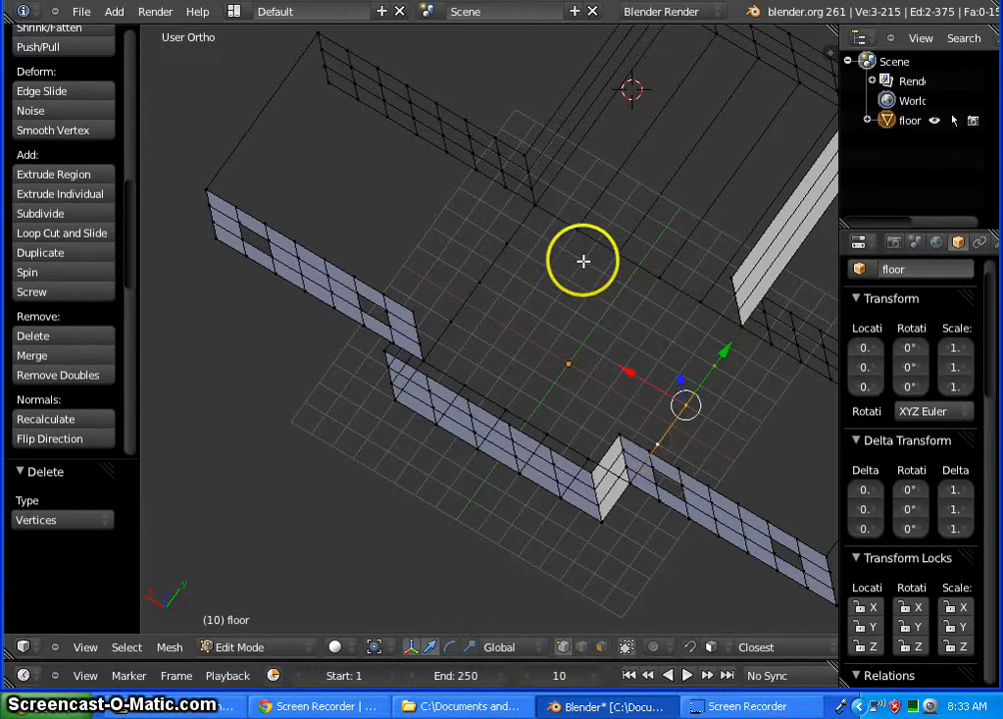
pyautogui.keyDown('shift'); pyautogui.rightClick(508, 242); pyautogui.keyUp('shift')
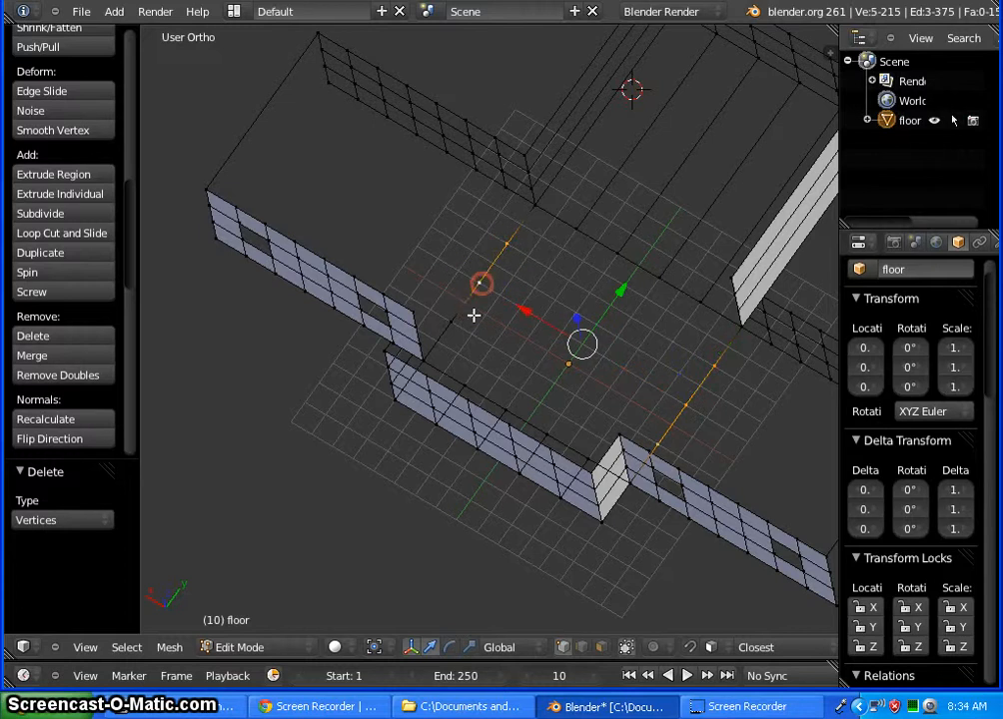
pyautogui.press('x')
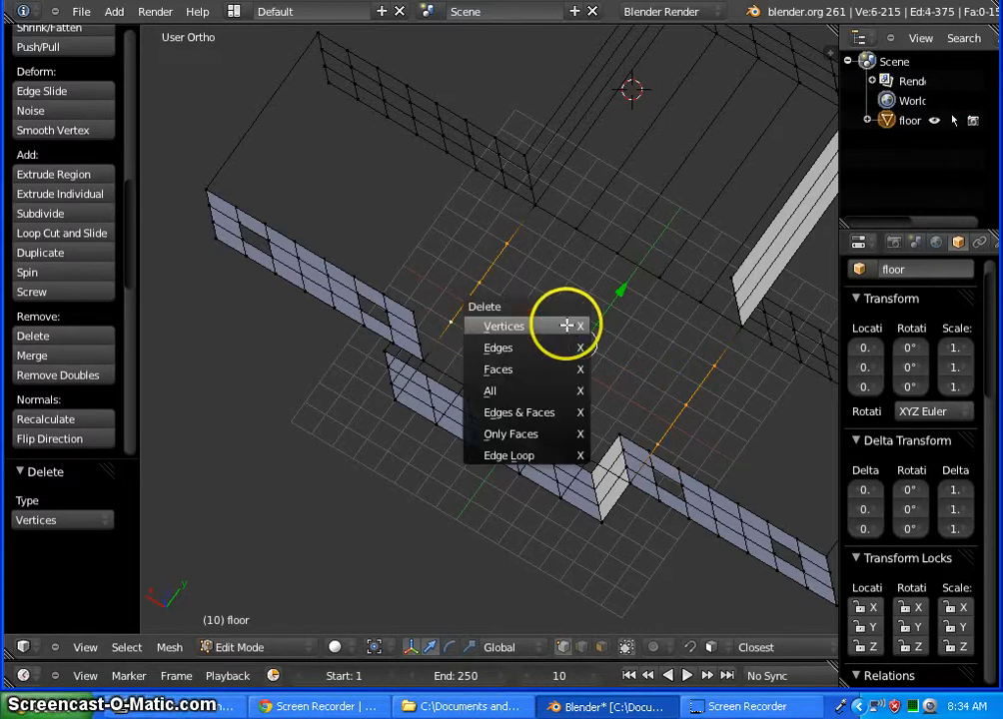
pyautogui.click(552, 326)
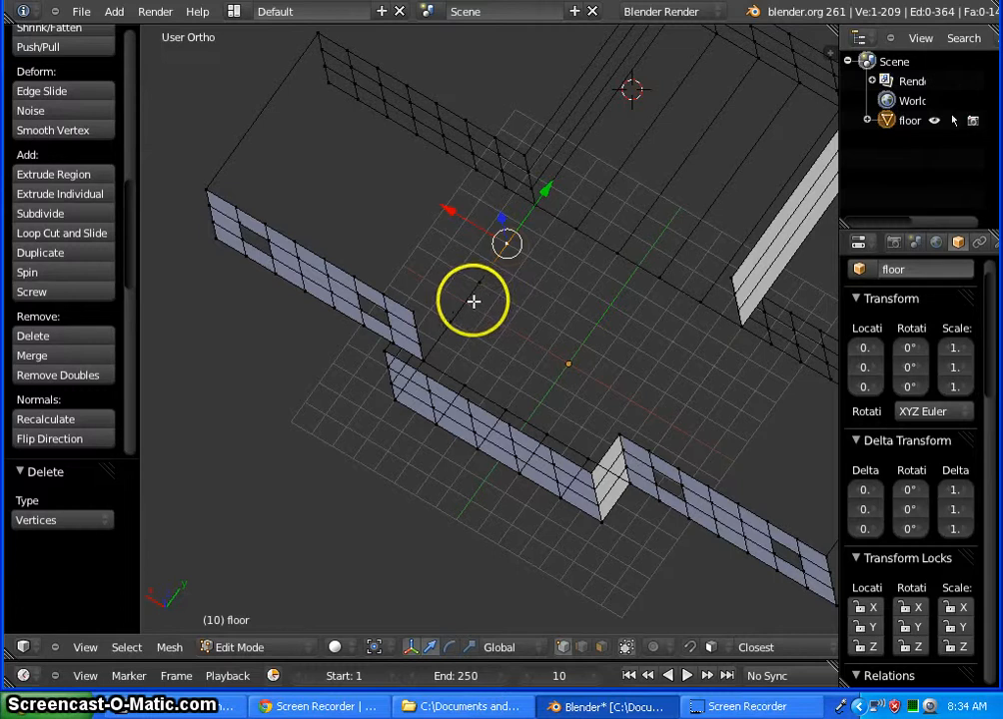
# Delete the last three intermediate vertices on the cross line at the positive-X side of the central section
pyautogui.keyDown('shift'); pyautogui.rightClick(479, 285); pyautogui.keyUp('shift')
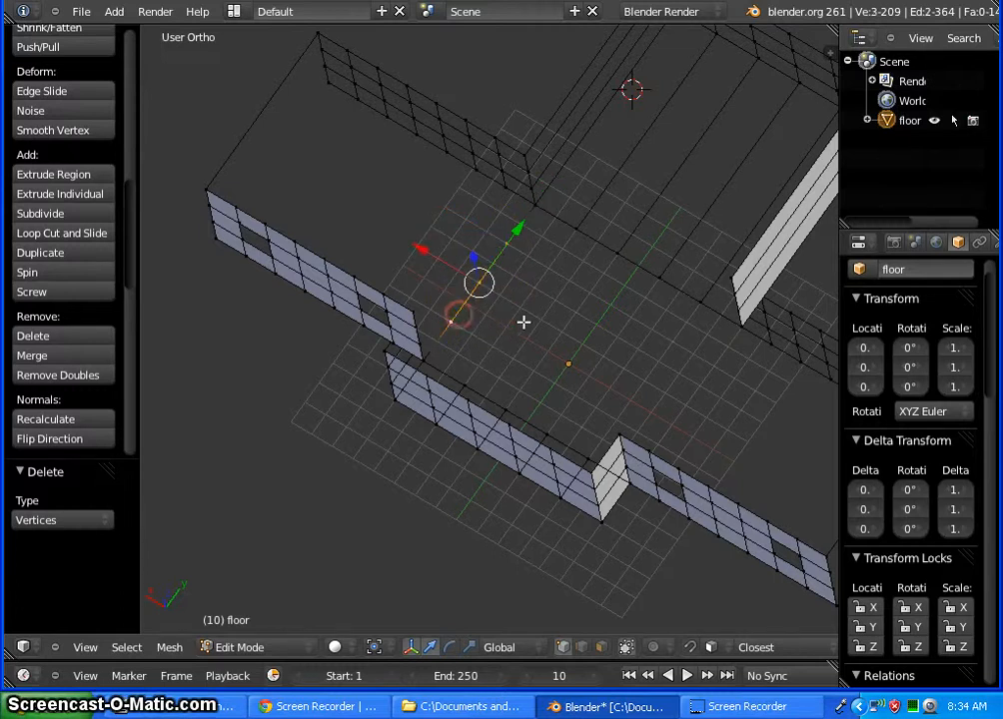
pyautogui.press('x')
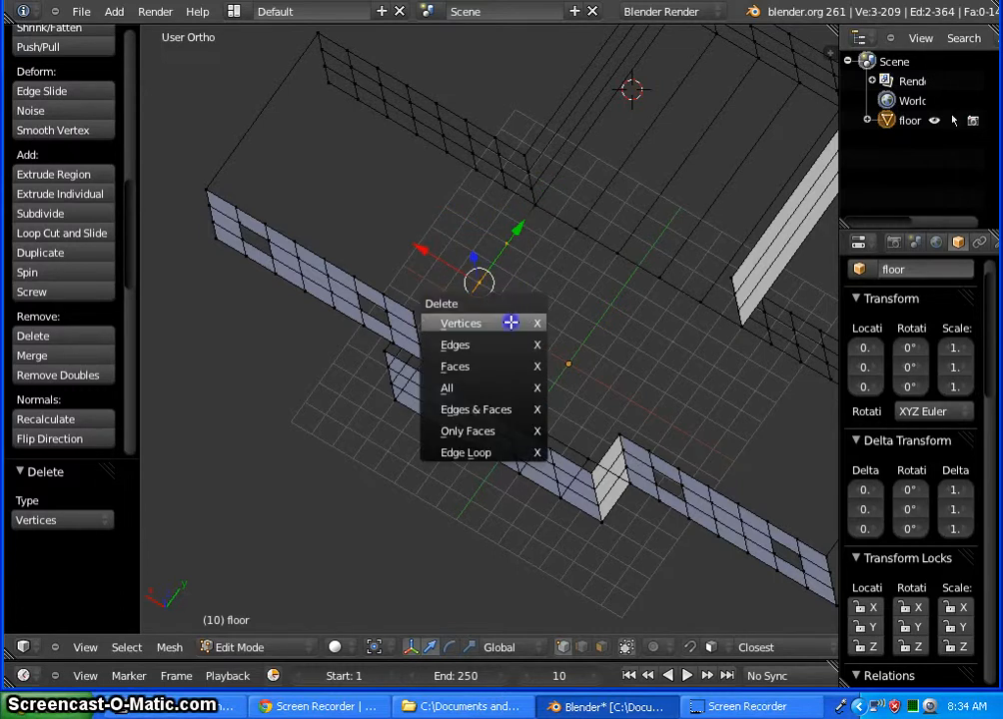
pyautogui.click(510, 323)
# Fill the floor of the positive-X part of the long wing with a single face spanning its four bottom corner vertices
pyautogui.moveTo(510, 287); pyautogui.dragTo(535, 285, button='middle')
pyautogui.scroll(3, 571, 210)
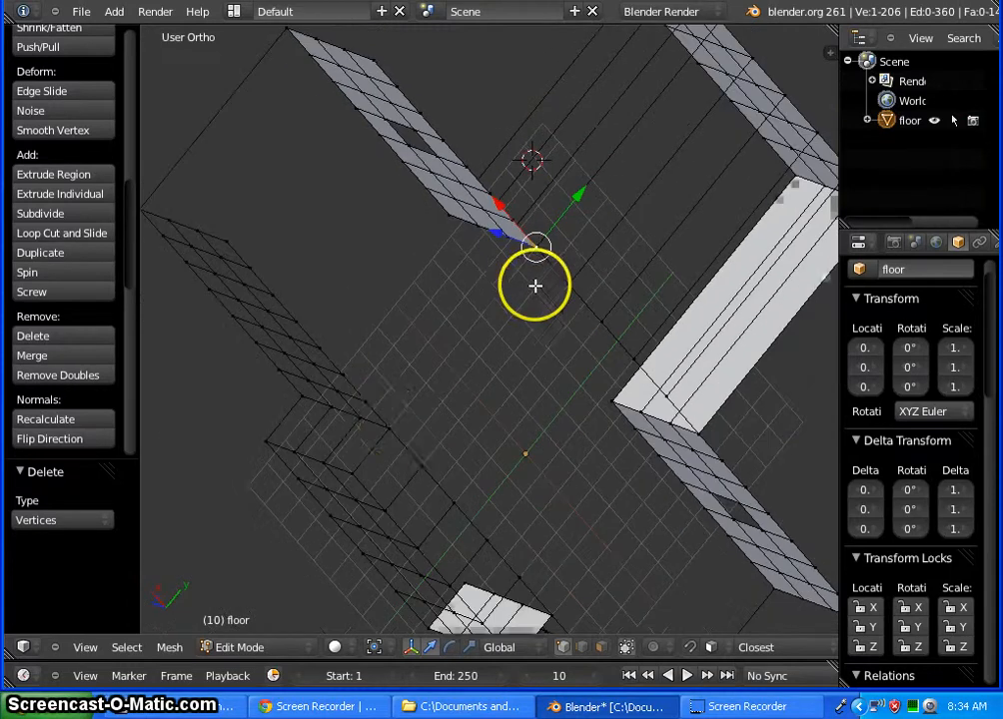
pyautogui.rightClick(392, 425)
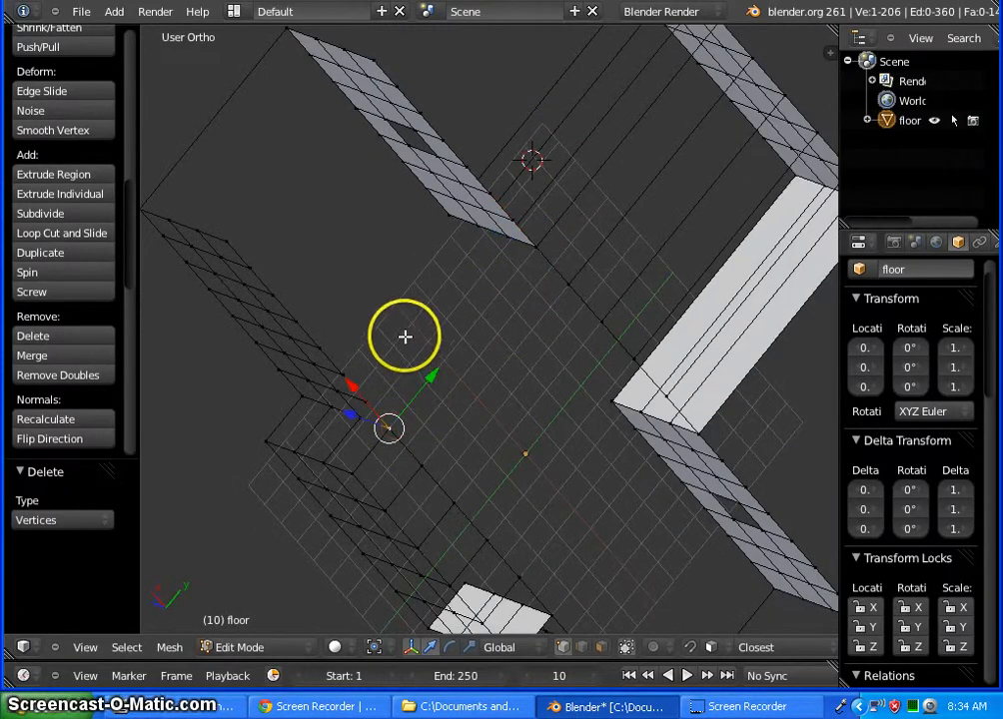
pyautogui.keyDown('shift'); pyautogui.rightClick(376, 61); pyautogui.keyUp('shift')
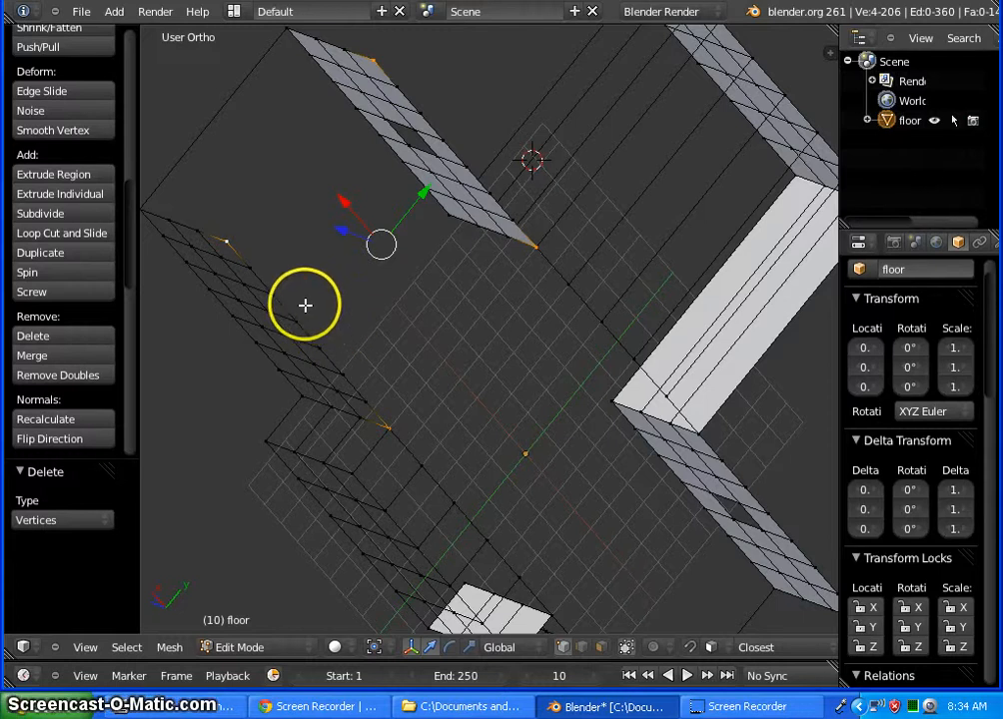
pyautogui.press('f')
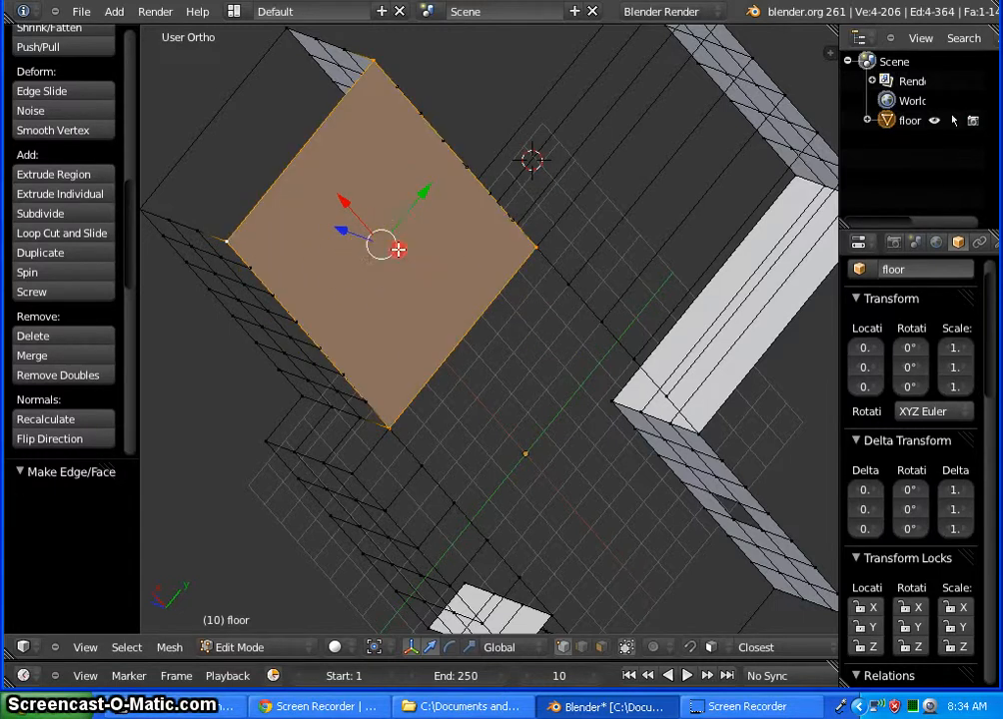
# Turn on the display of face normals as lines for the floor mesh
pyautogui.moveTo(399, 249); pyautogui.dragTo(718, 289, button='middle')
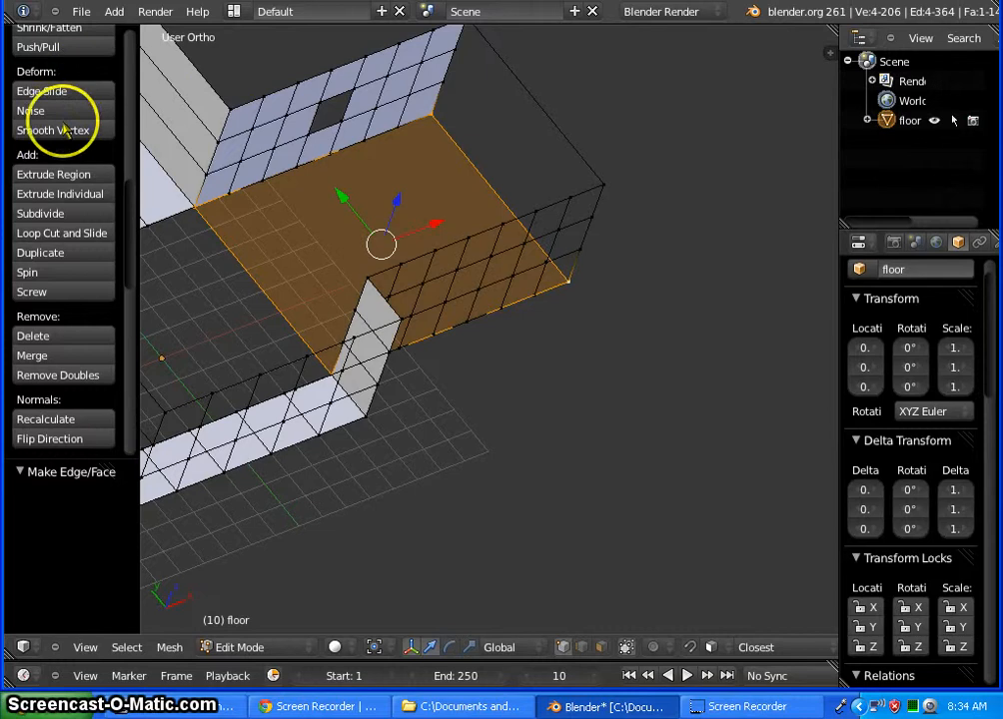
pyautogui.moveTo(133, 251); pyautogui.dragTo(133, 284)
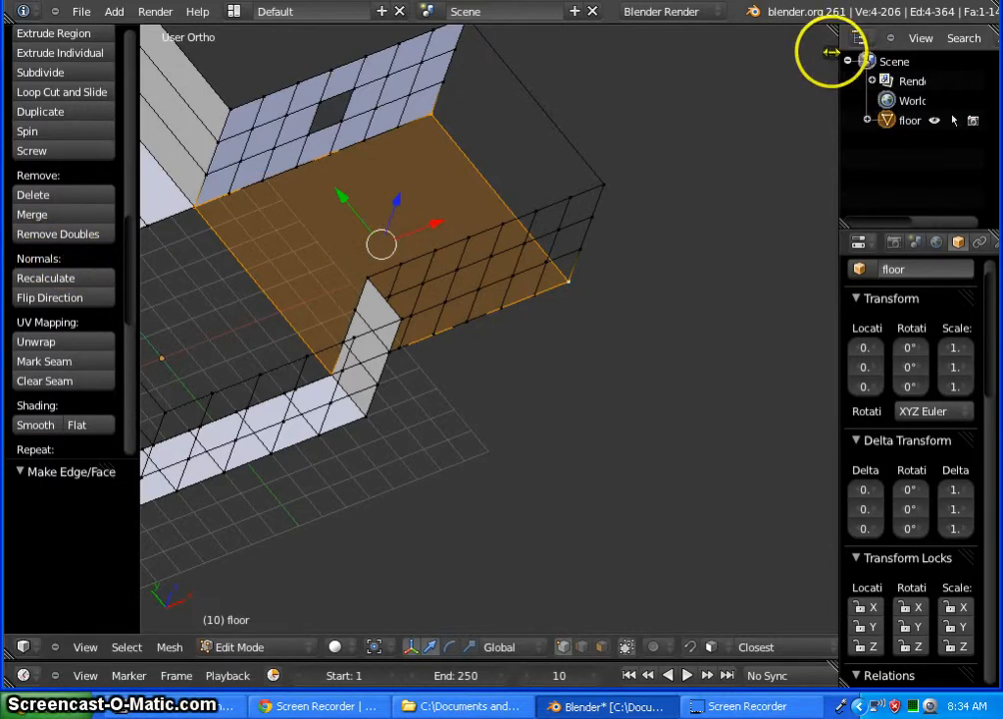
pyautogui.press('n')
pyautogui.scroll(-5, 756, 225)
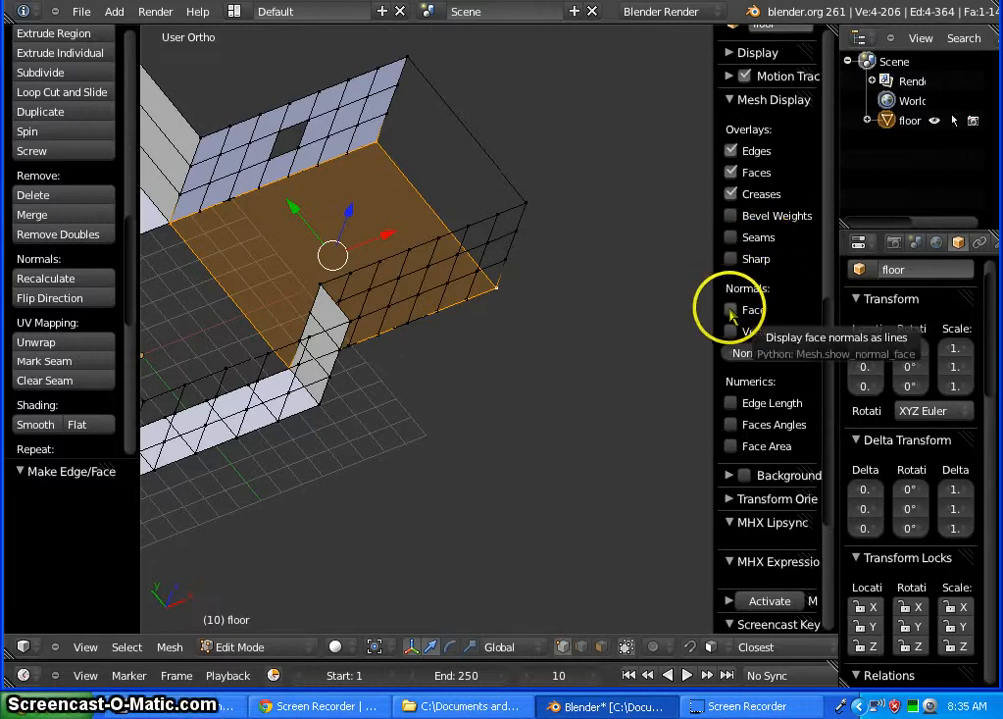
pyautogui.click(730, 310)
# Flip the normal direction of the new floor face in the positive-X part of the long wing
pyautogui.moveTo(585, 340)
pyautogui.mouseDown(button='middle')
pyautogui.moveTo(519, 276)
pyautogui.moveTo(426, 215)
pyautogui.moveTo(433, 269)
pyautogui.moveTo(571, 326)
pyautogui.moveTo(662, 334)
pyautogui.moveTo(651, 284)
pyautogui.moveTo(648, 315)
pyautogui.moveTo(648, 295)
pyautogui.moveTo(662, 290)
pyautogui.moveTo(654, 311)
pyautogui.moveTo(661, 374)
pyautogui.moveTo(797, 351)
pyautogui.moveTo(632, 309)
pyautogui.moveTo(653, 307)
pyautogui.mouseUp(button='middle')
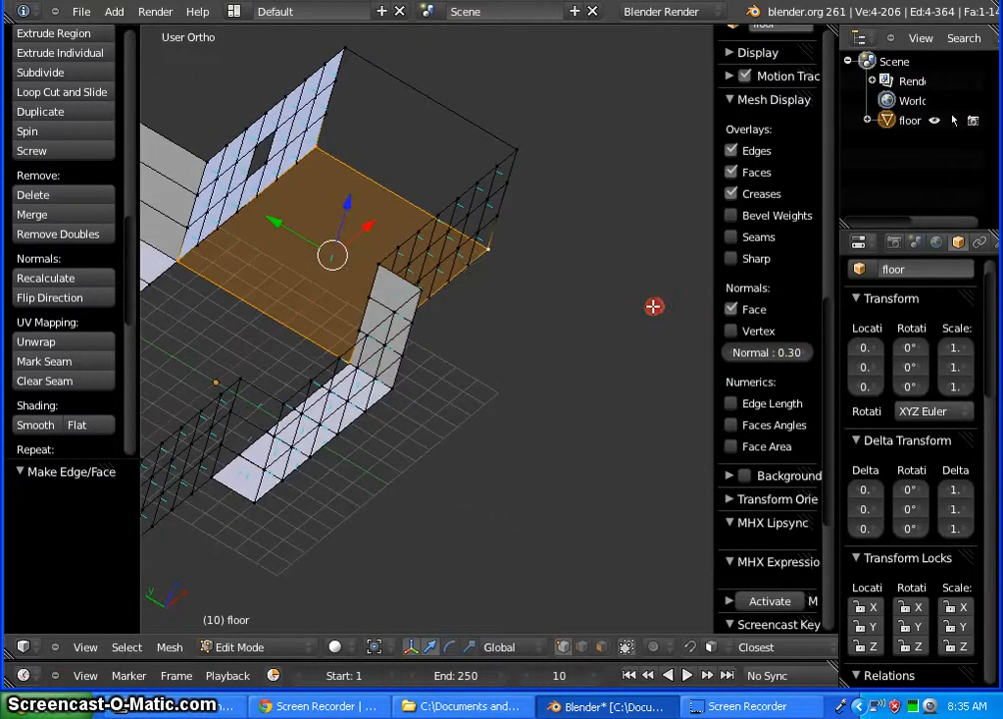
pyautogui.moveTo(561, 347)
pyautogui.mouseDown(button='middle')
pyautogui.moveTo(522, 319)
pyautogui.moveTo(306, 285)
pyautogui.moveTo(402, 240)
pyautogui.moveTo(610, 371)
pyautogui.moveTo(566, 343)
pyautogui.moveTo(602, 373)
pyautogui.moveTo(592, 299)
pyautogui.moveTo(604, 333)
pyautogui.moveTo(589, 338)
pyautogui.mouseUp(button='middle')
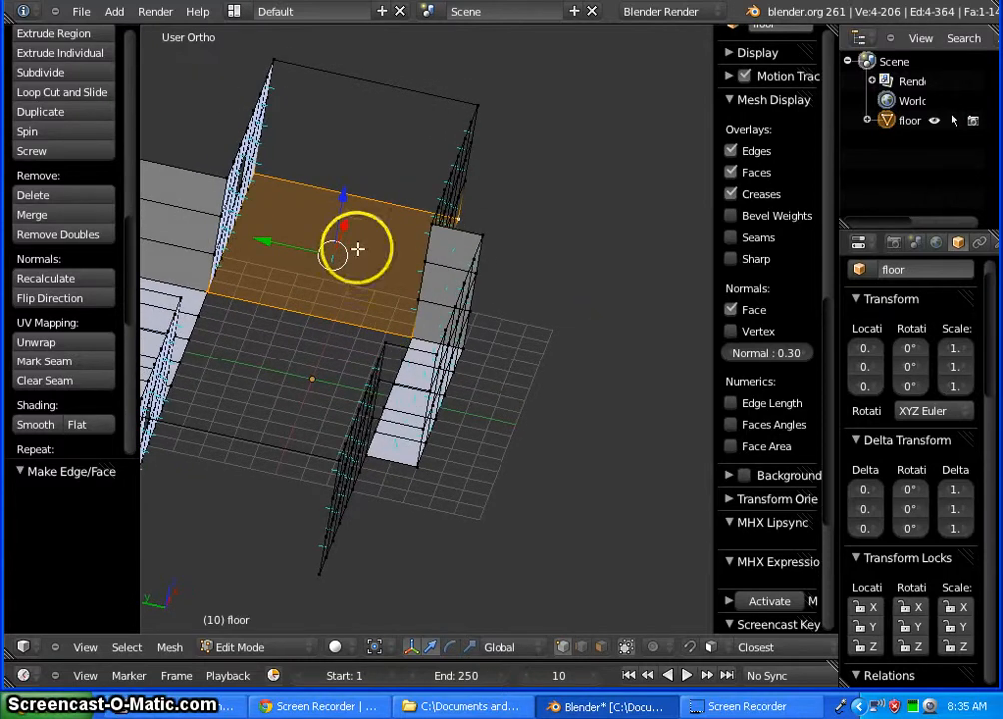
pyautogui.click(50, 300)
# Close the open positive-X end of the long wing with a single wall face between its four corner vertices
pyautogui.moveTo(620, 404); pyautogui.dragTo(431, 466, button='middle')
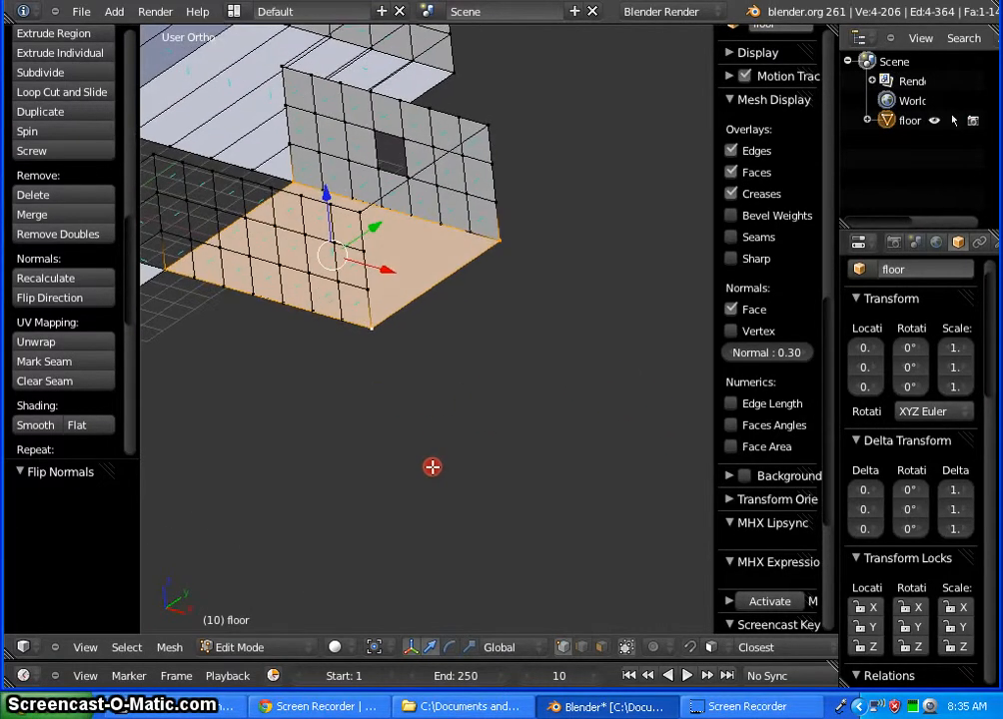
pyautogui.click(504, 243)
pyautogui.rightClick(501, 240)
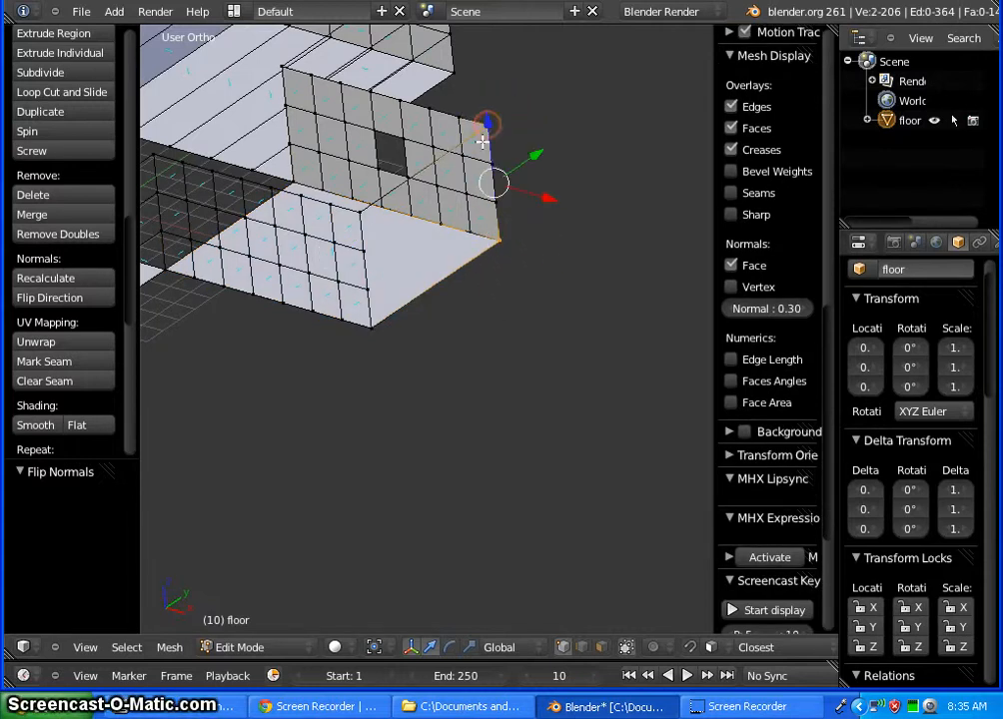
pyautogui.keyDown('shift'); pyautogui.rightClick(359, 212); pyautogui.keyUp('shift')
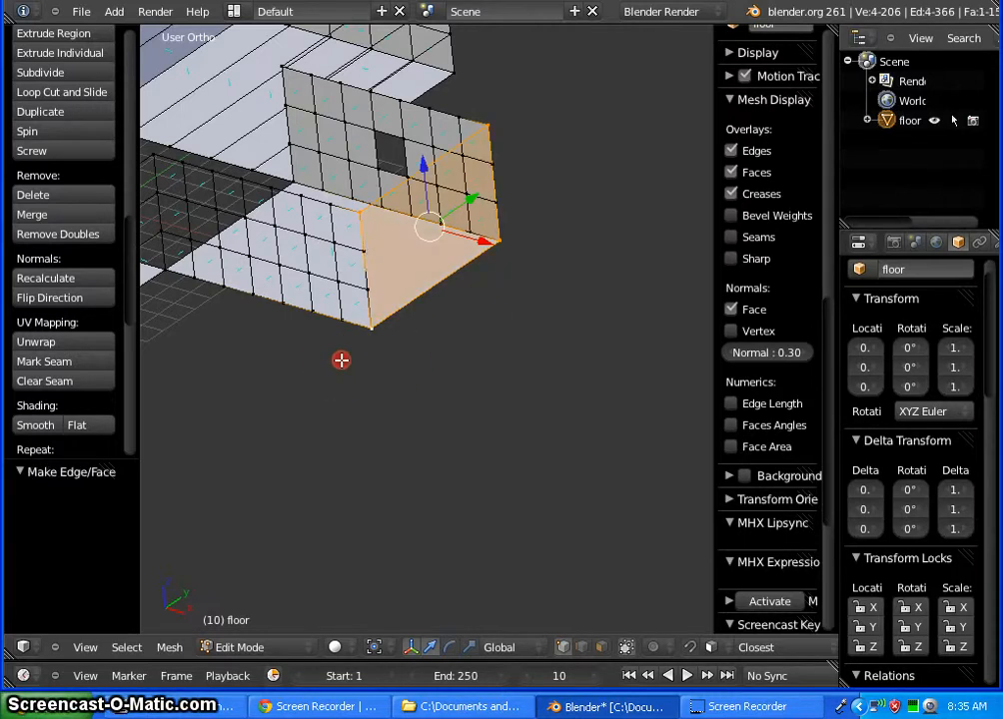
# Deselect all geometry and inspect the new end wall and the open negative-X end of the long wing
pyautogui.moveTo(340, 360); pyautogui.dragTo(536, 399, button='middle')
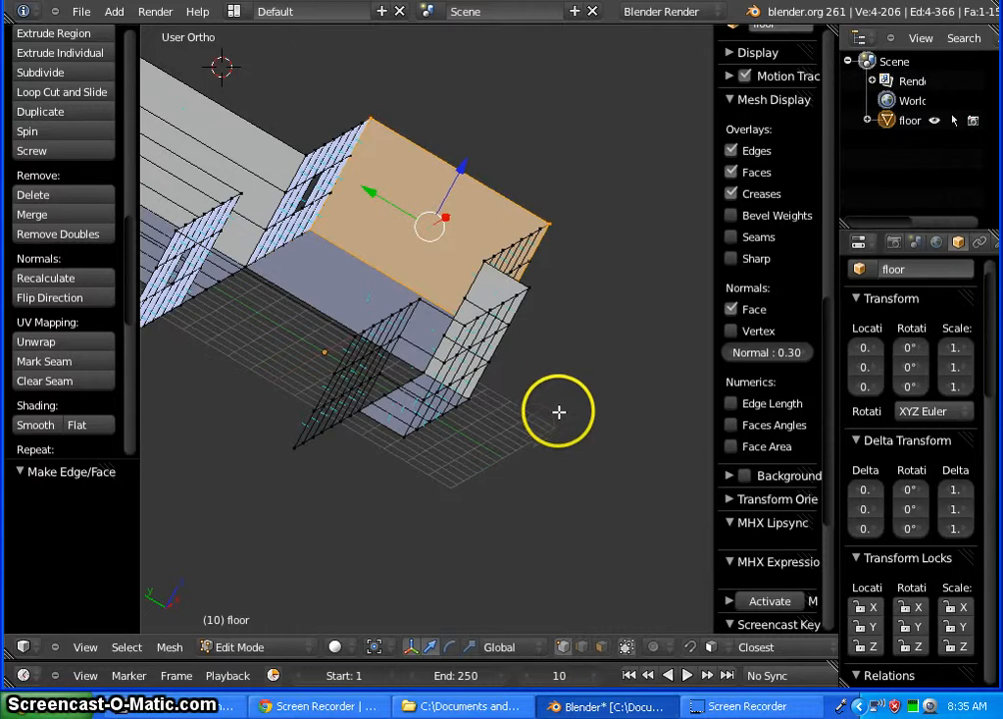
pyautogui.press('a')
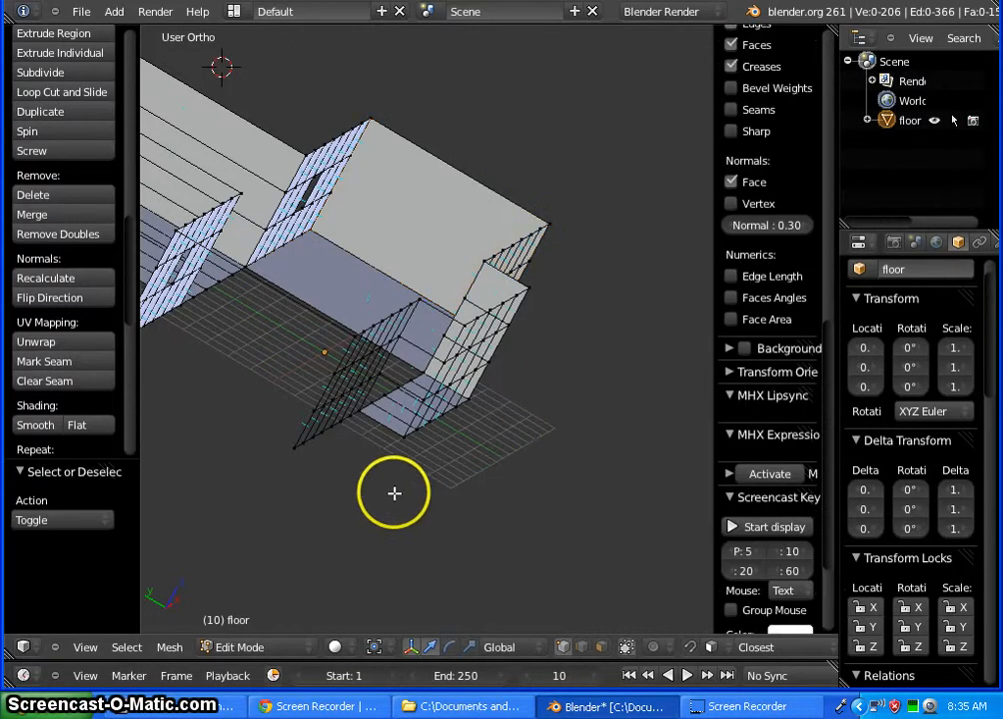
pyautogui.moveTo(300, 518); pyautogui.dragTo(408, 288, button='middle')
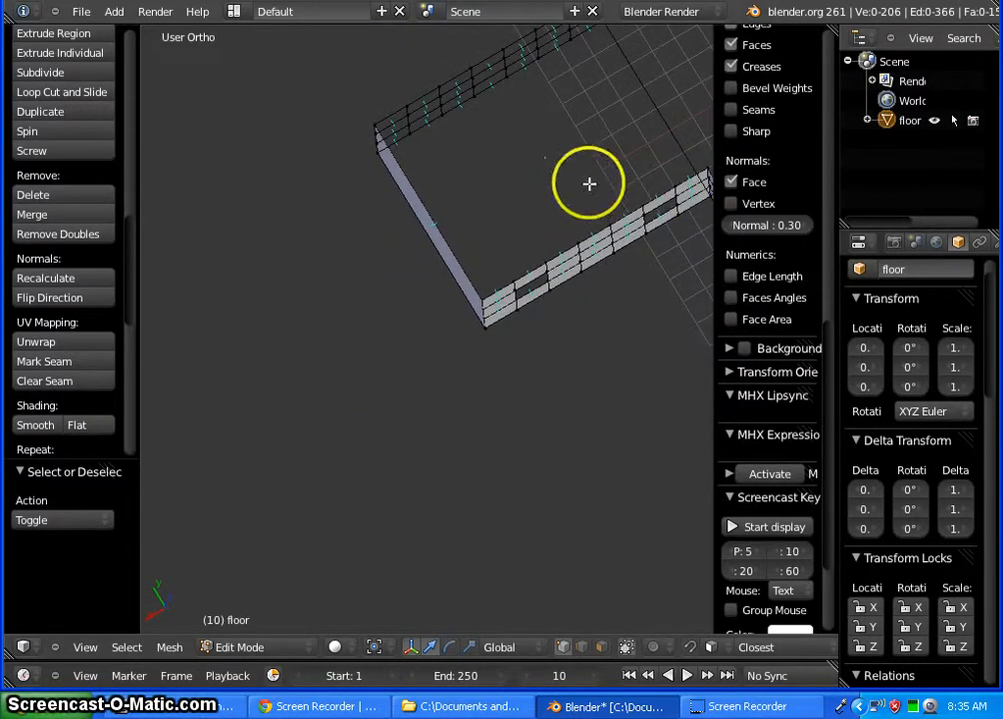
pyautogui.keyDown('shift'); pyautogui.moveTo(590, 172); pyautogui.dragTo(114, 482, button='middle'); pyautogui.keyUp('shift')
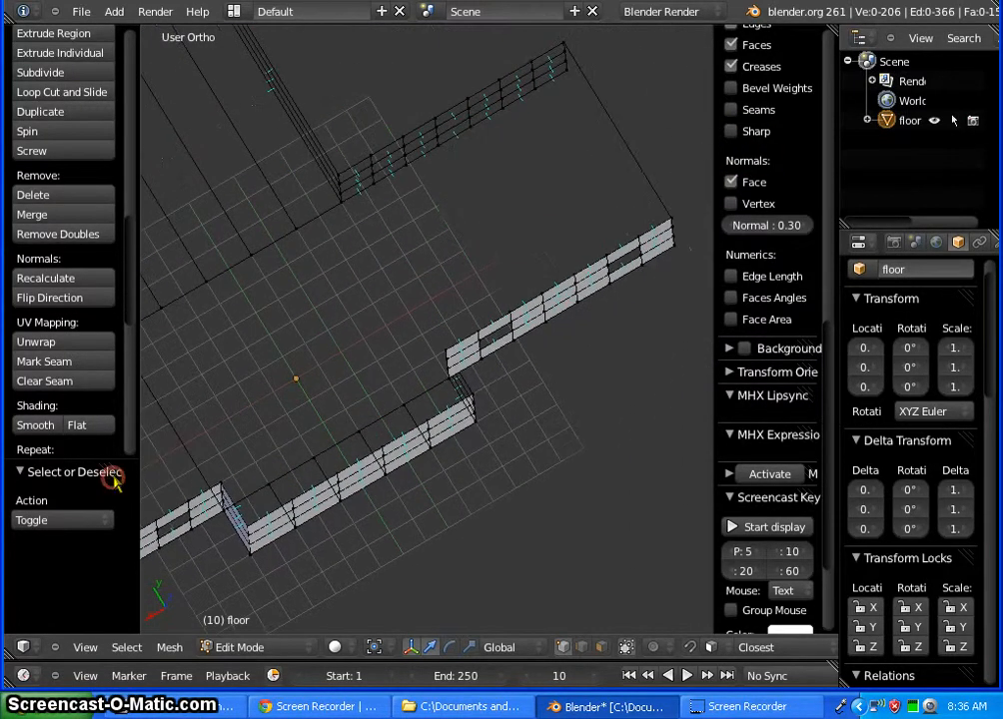
# Fill the floor of the long wing's negative-X part with a single face between its four corner vertices and flip its normal
pyautogui.scroll(3, 339, 191)
pyautogui.rightClick(341, 207)
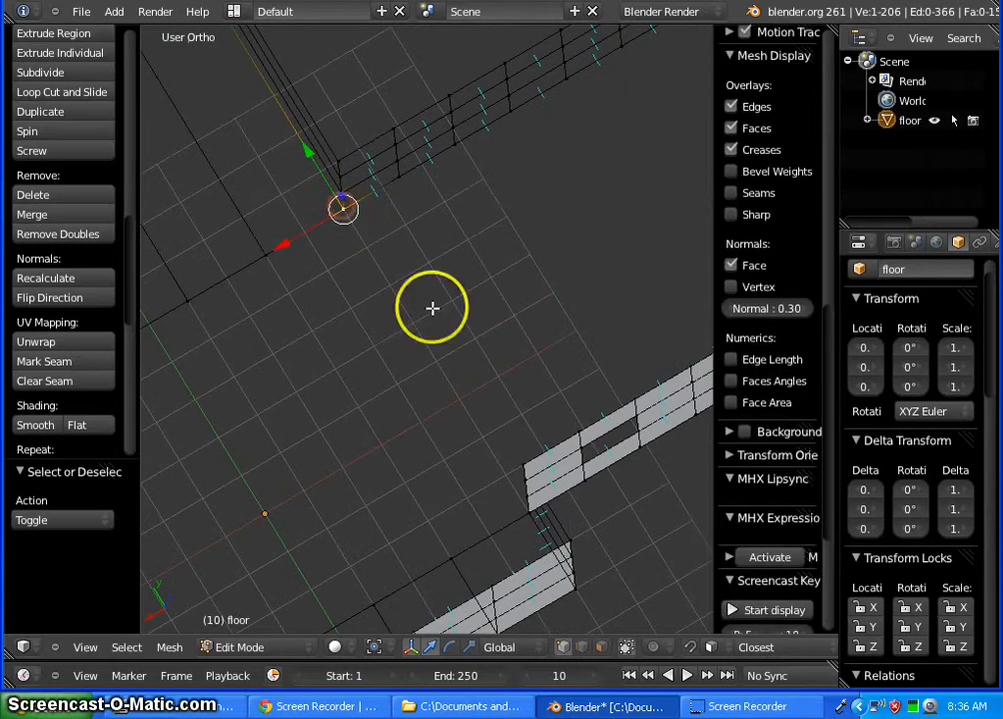
pyautogui.keyDown('shift'); pyautogui.rightClick(533, 510); pyautogui.keyUp('shift')
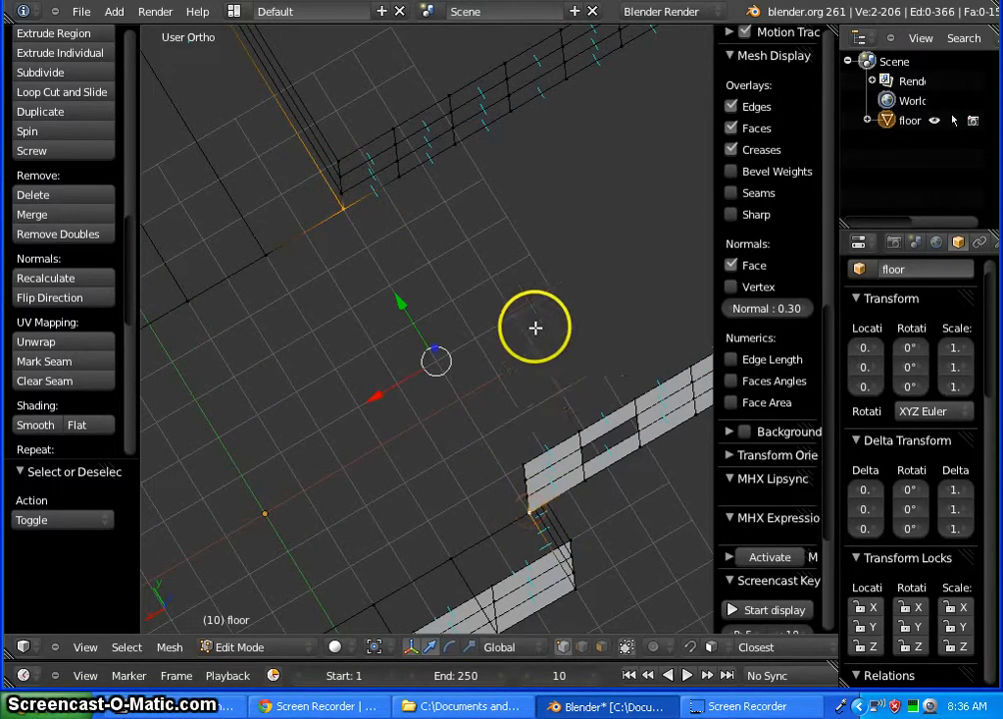
pyautogui.scroll(-4, 535, 327)
pyautogui.scroll(4, 680, 295)
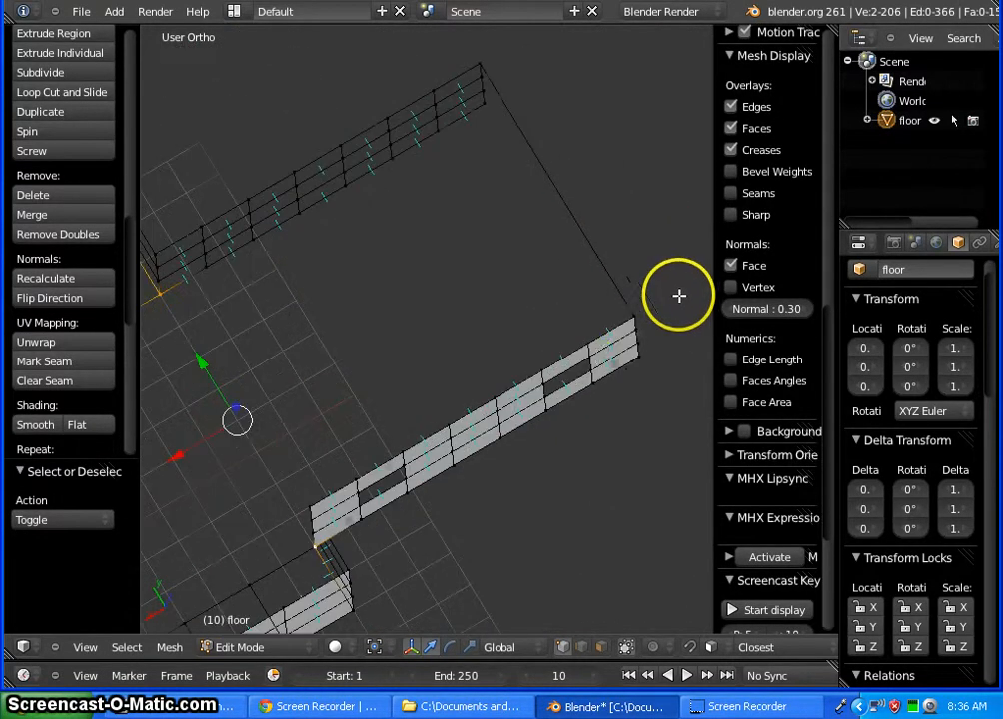
pyautogui.keyDown('shift'); pyautogui.rightClick(636, 354); pyautogui.keyUp('shift')
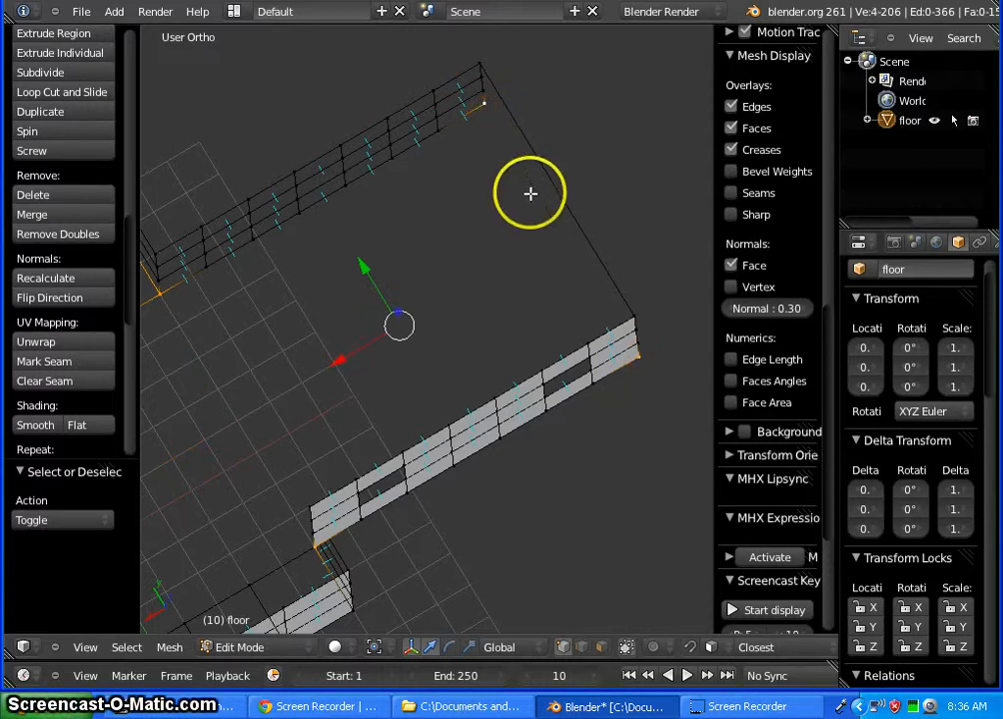
pyautogui.scroll(-4, 550, 124)
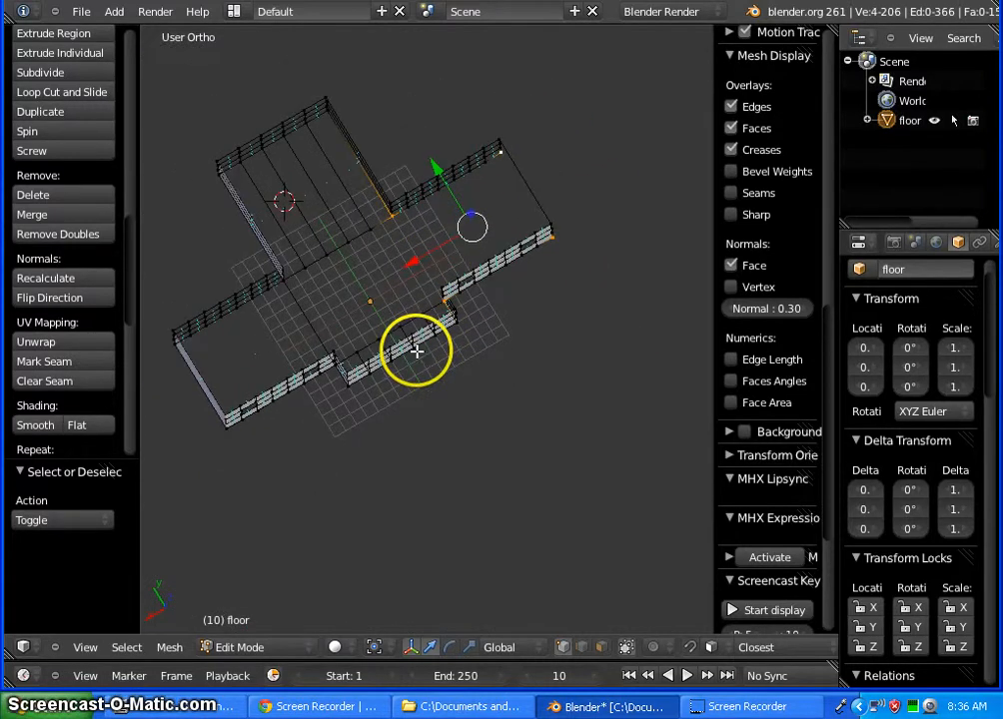
pyautogui.scroll(2, 467, 248)
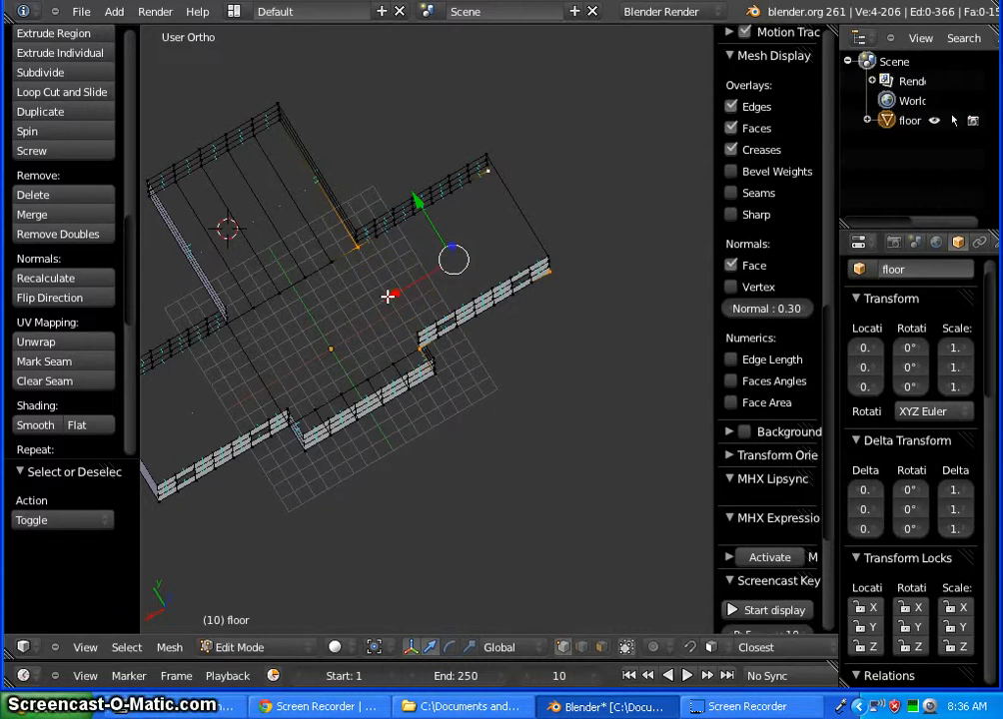
pyautogui.moveTo(499, 375); pyautogui.dragTo(521, 375, button='middle')
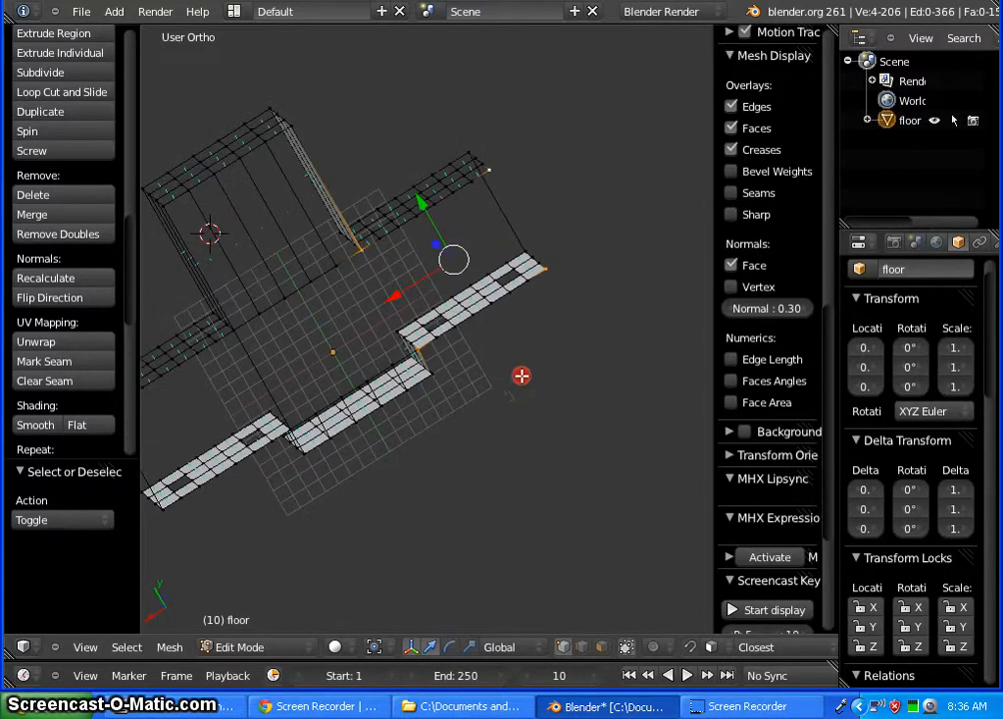
pyautogui.press('f')
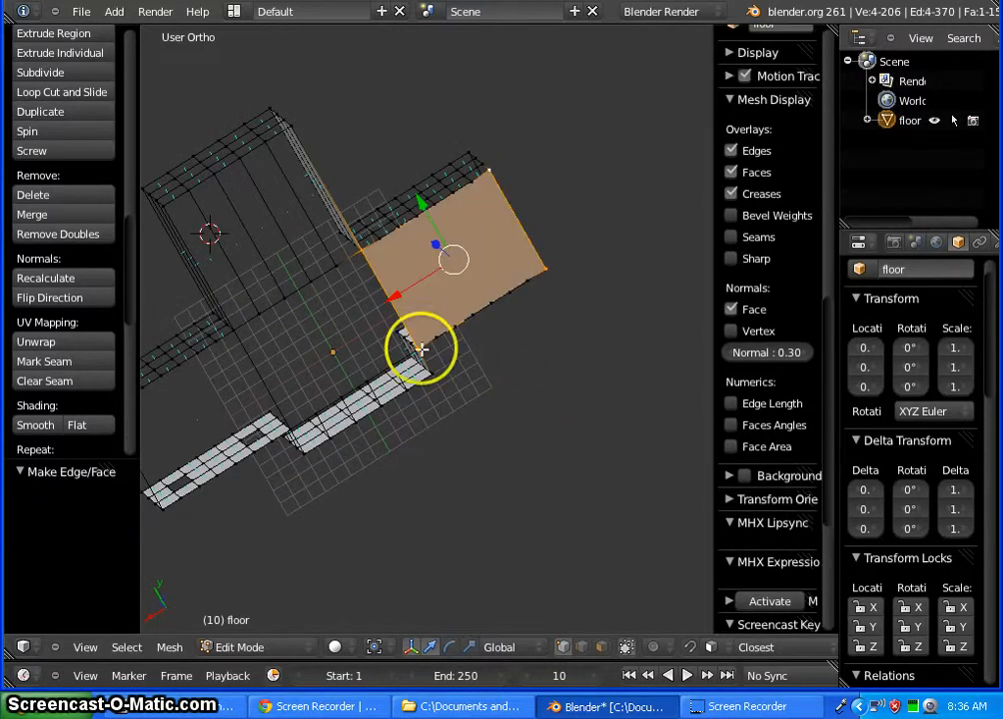
pyautogui.moveTo(452, 241); pyautogui.dragTo(574, 436, button='middle')
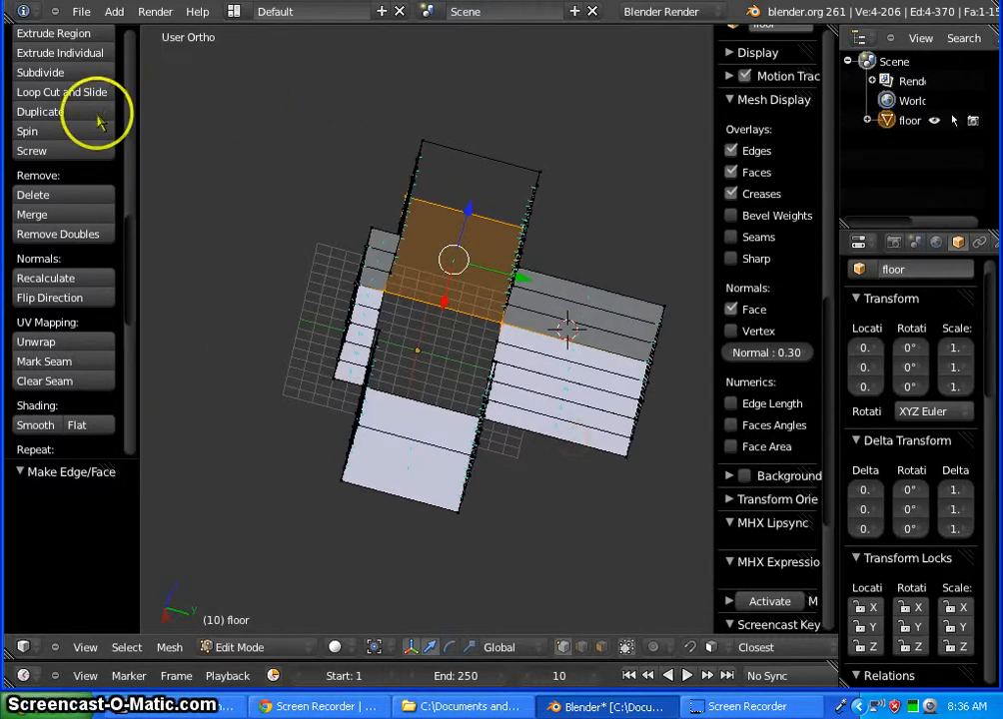
pyautogui.click(77, 298)
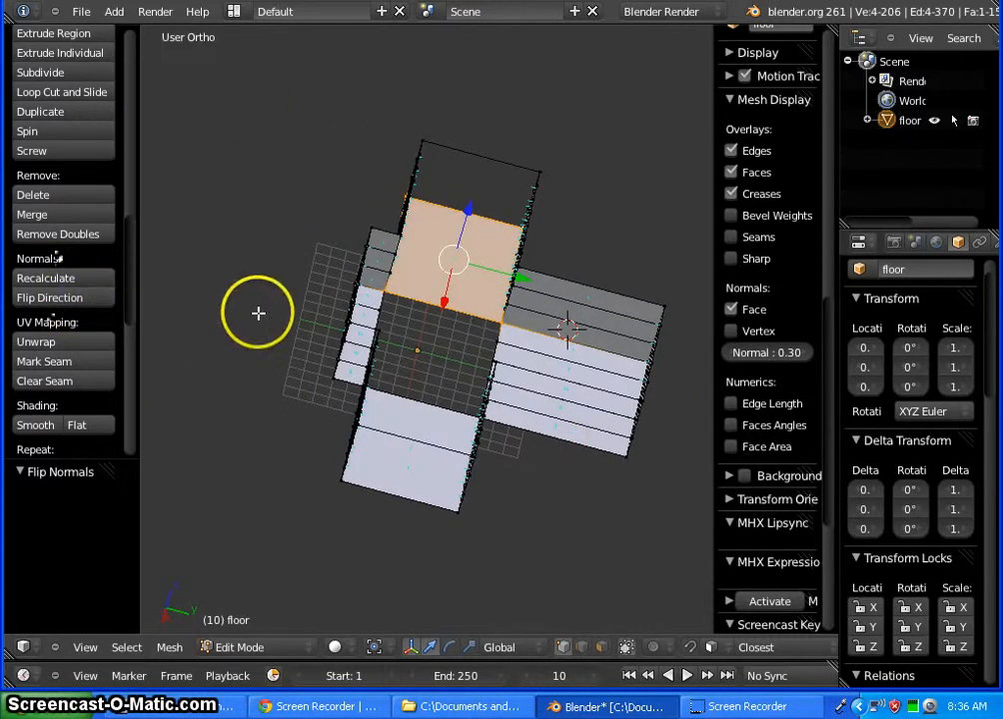
# Close the open negative-X end of the long wing with a single wall face between its four corner vertices
pyautogui.moveTo(259, 175); pyautogui.dragTo(372, 375, button='middle')
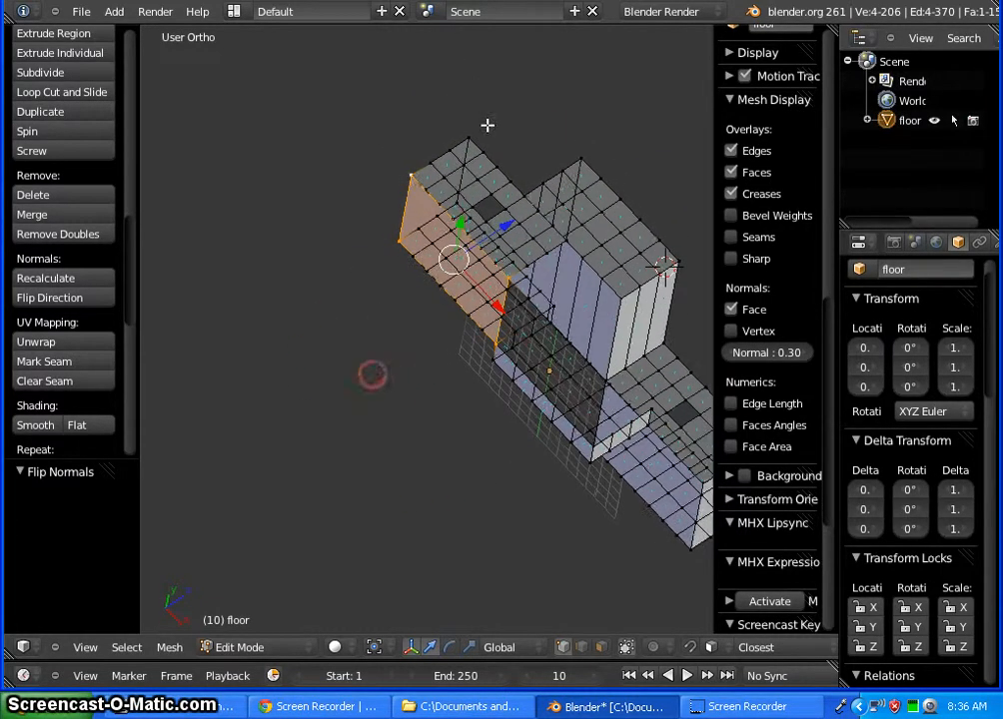
pyautogui.scroll(3, 442, 112)
pyautogui.scroll(3, 464, 249)
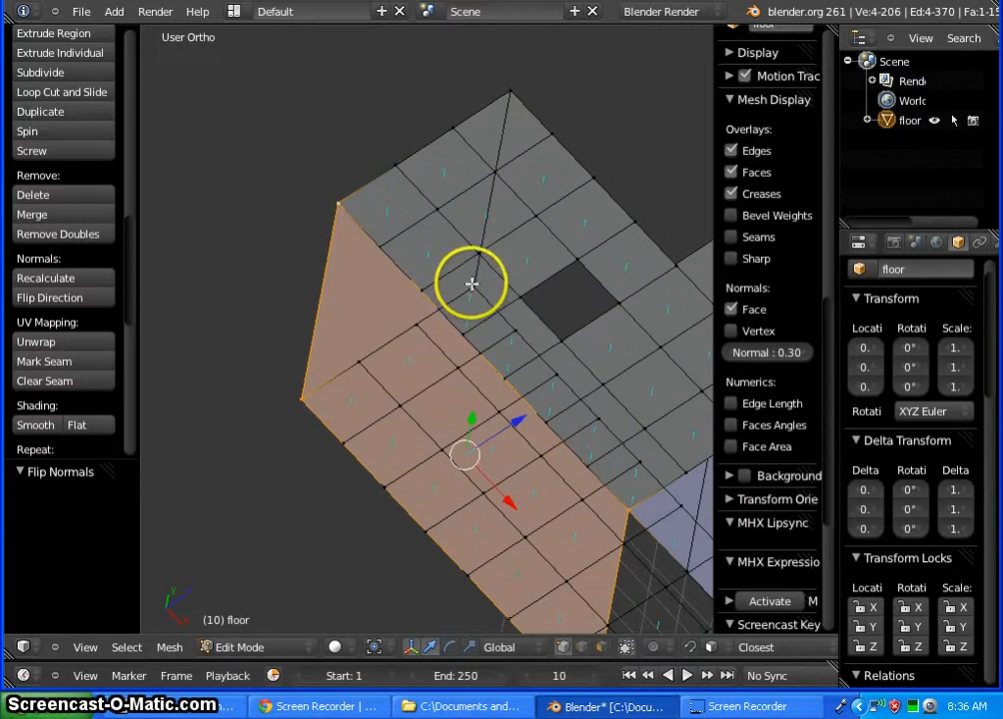
pyautogui.rightClick(471, 285)
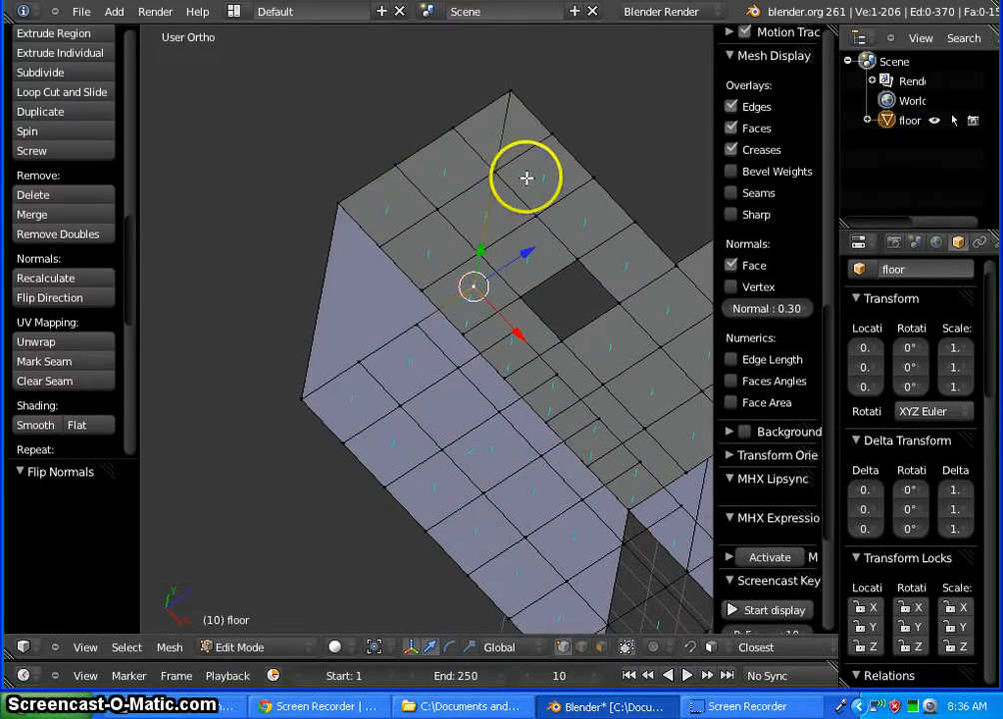
pyautogui.keyDown('shift'); pyautogui.rightClick(509, 93); pyautogui.keyUp('shift')
pyautogui.keyDown('shift'); pyautogui.rightClick(339, 206); pyautogui.keyUp('shift')
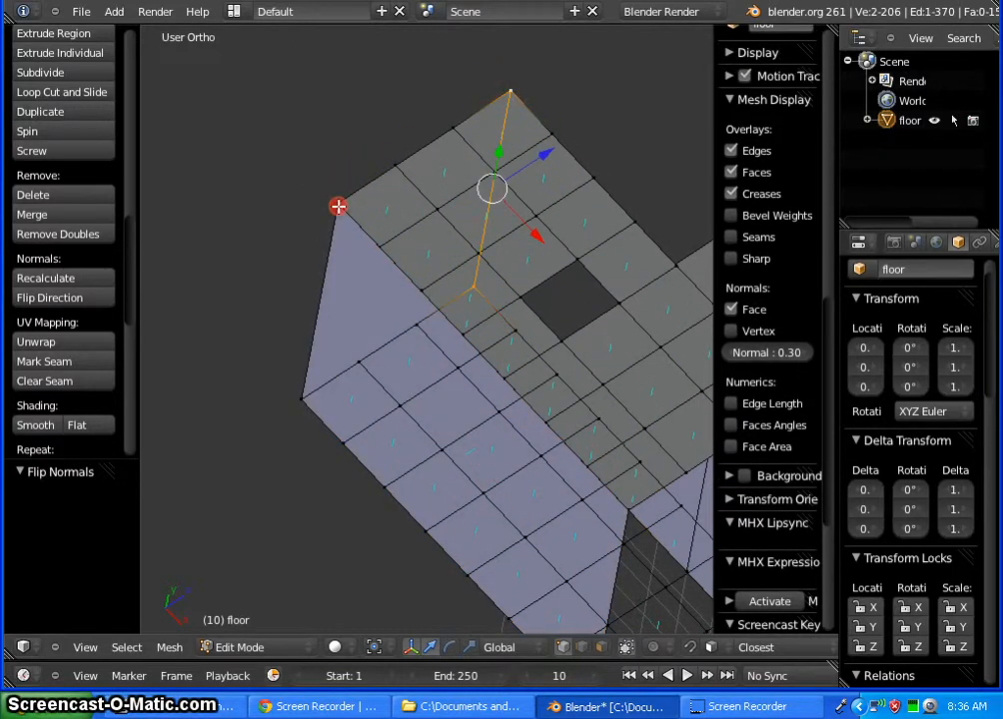
pyautogui.keyDown('shift'); pyautogui.rightClick(303, 395); pyautogui.keyUp('shift')
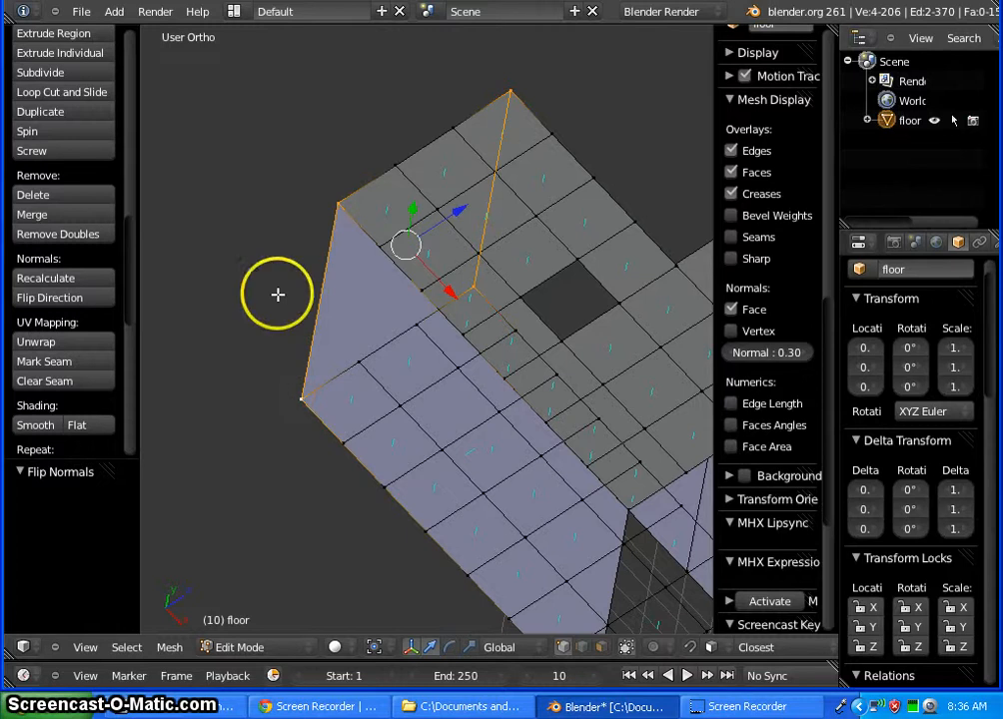
pyautogui.press('f')
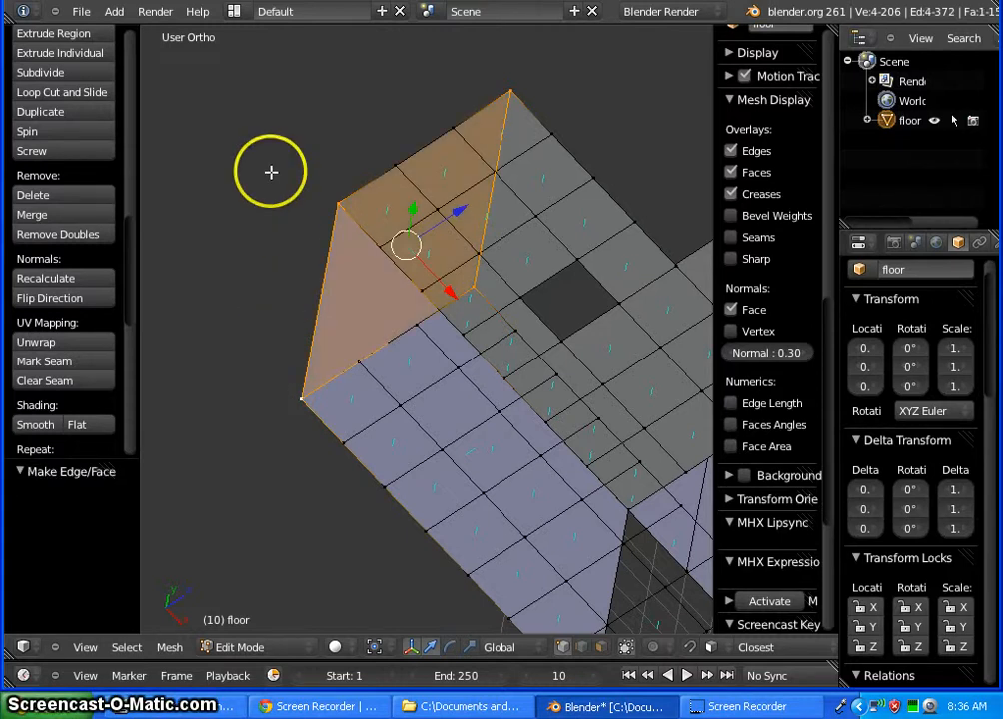
# Deselect all geometry and, in face select mode, delete the two large floor faces in the positive-X and negative-X parts of the long wing
pyautogui.scroll(-7, 269, 162)
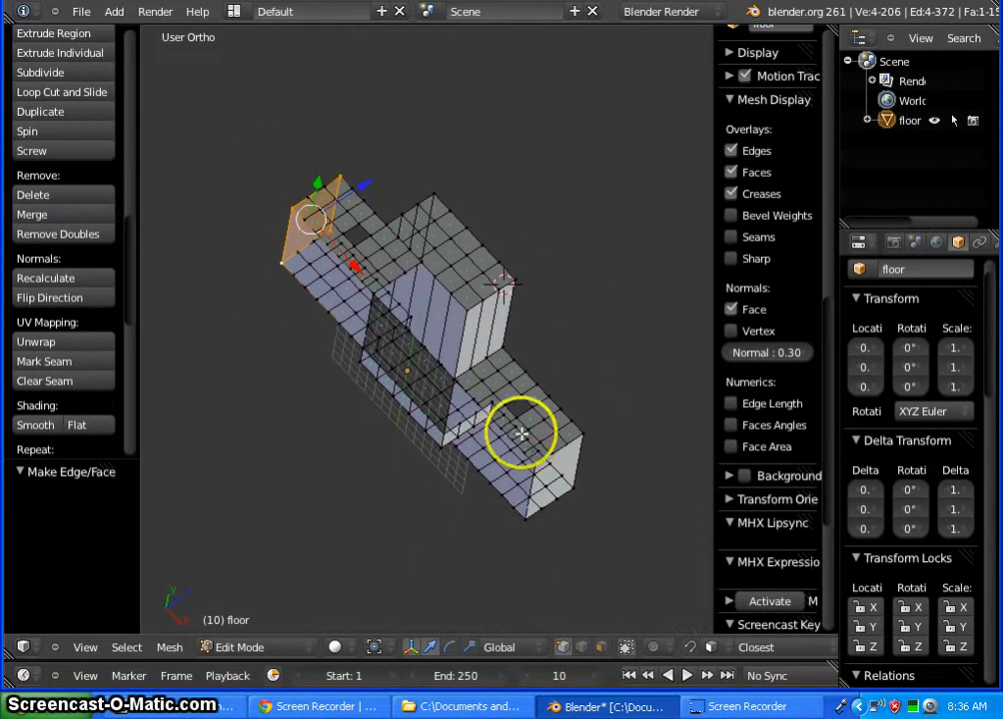
pyautogui.moveTo(523, 436); pyautogui.dragTo(477, 243, button='middle')
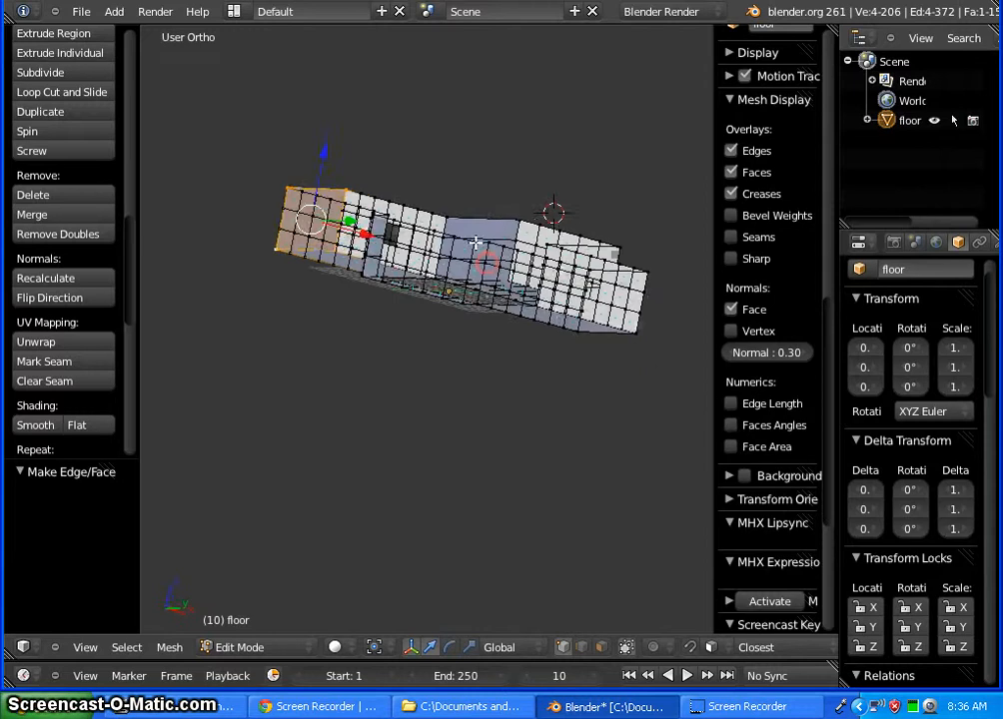
pyautogui.moveTo(326, 238); pyautogui.dragTo(287, 421, button='middle')
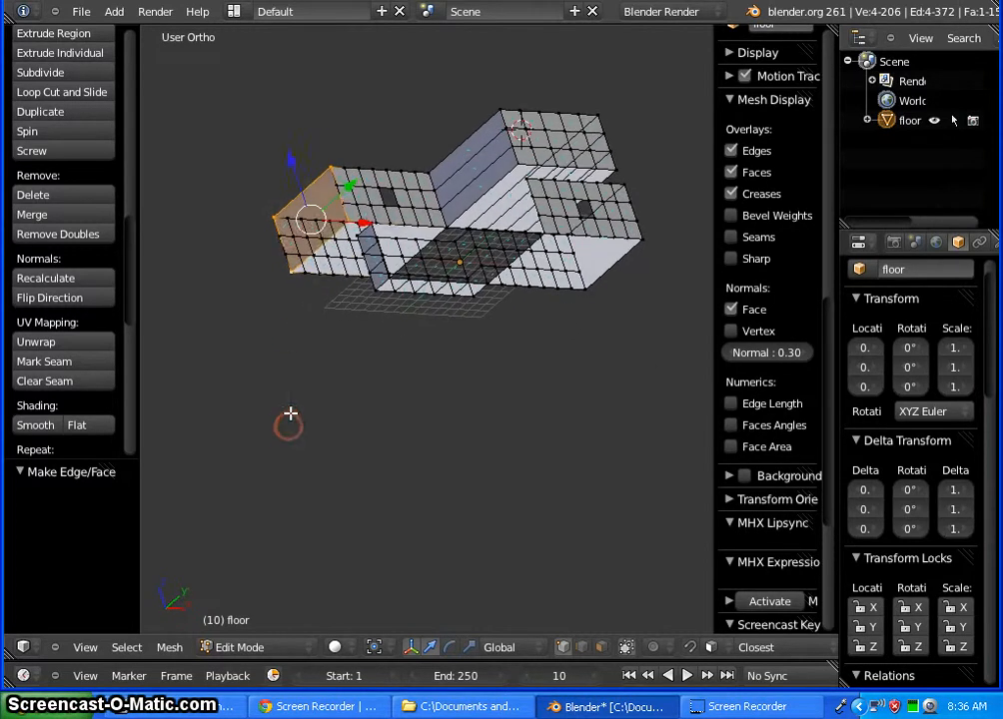
pyautogui.press('a')
pyautogui.moveTo(387, 376); pyautogui.dragTo(608, 371, button='middle')
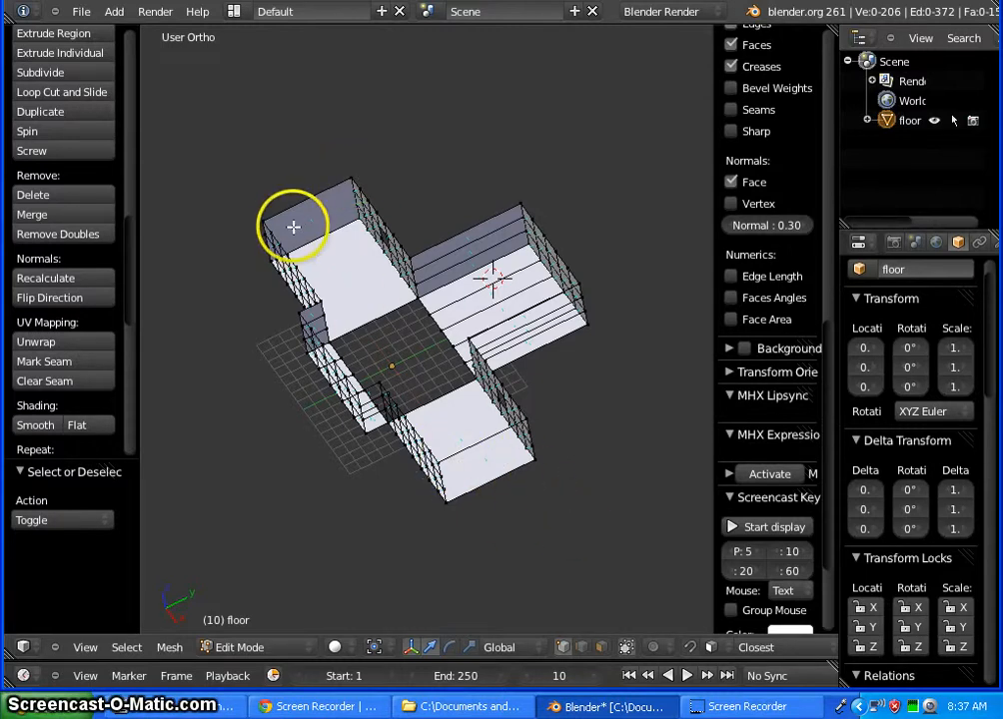
pyautogui.click(602, 647)
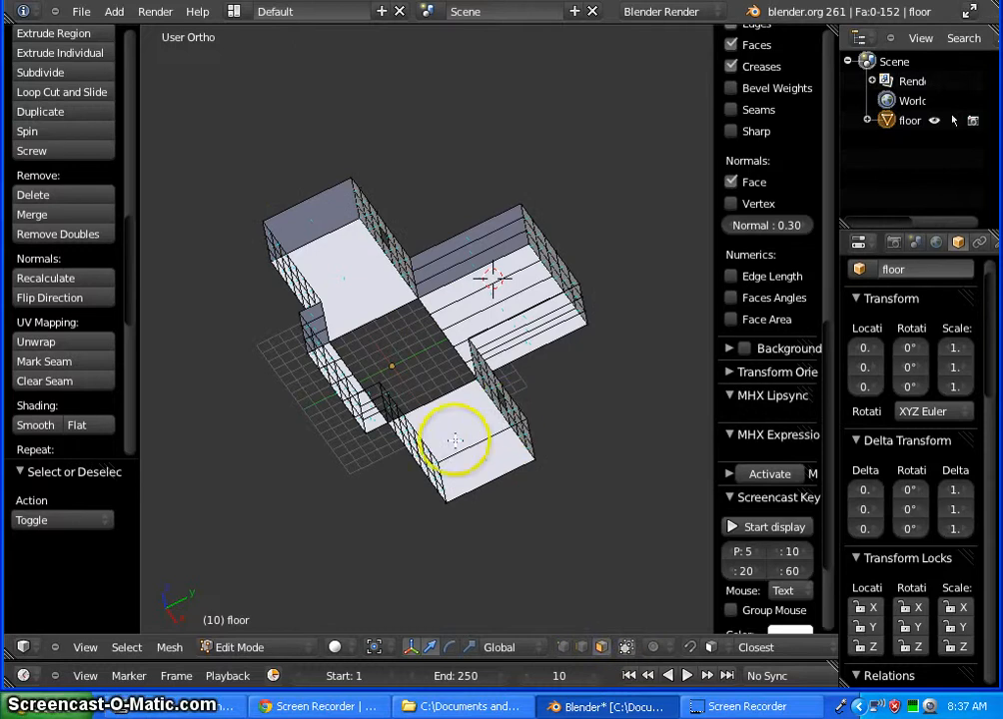
pyautogui.rightClick(456, 431)
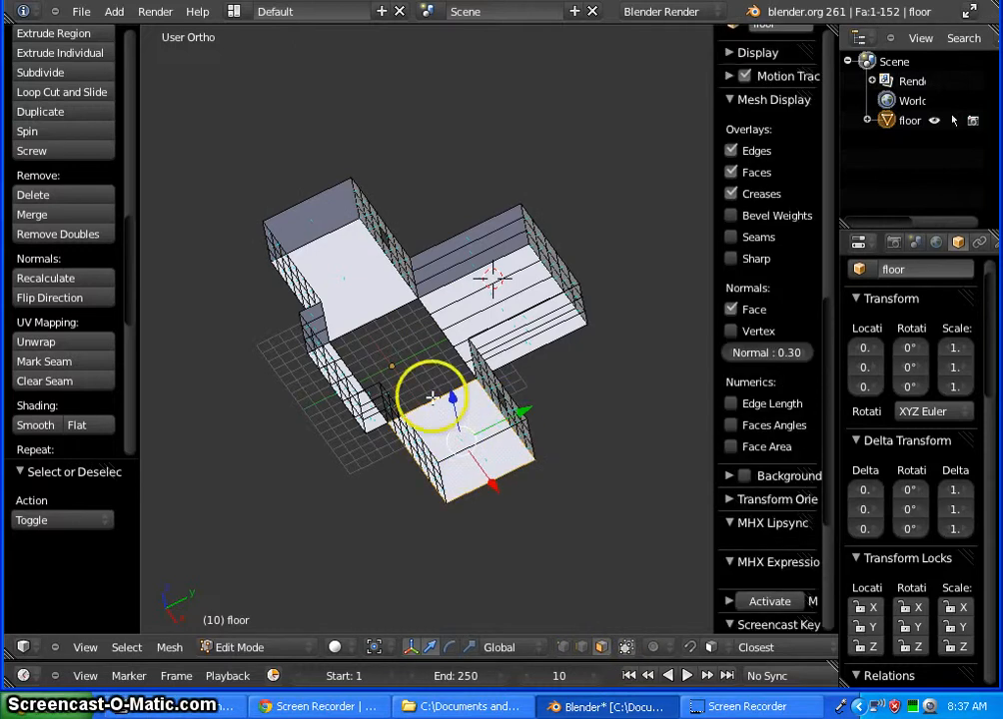
pyautogui.keyDown('shift'); pyautogui.rightClick(336, 266); pyautogui.keyUp('shift')
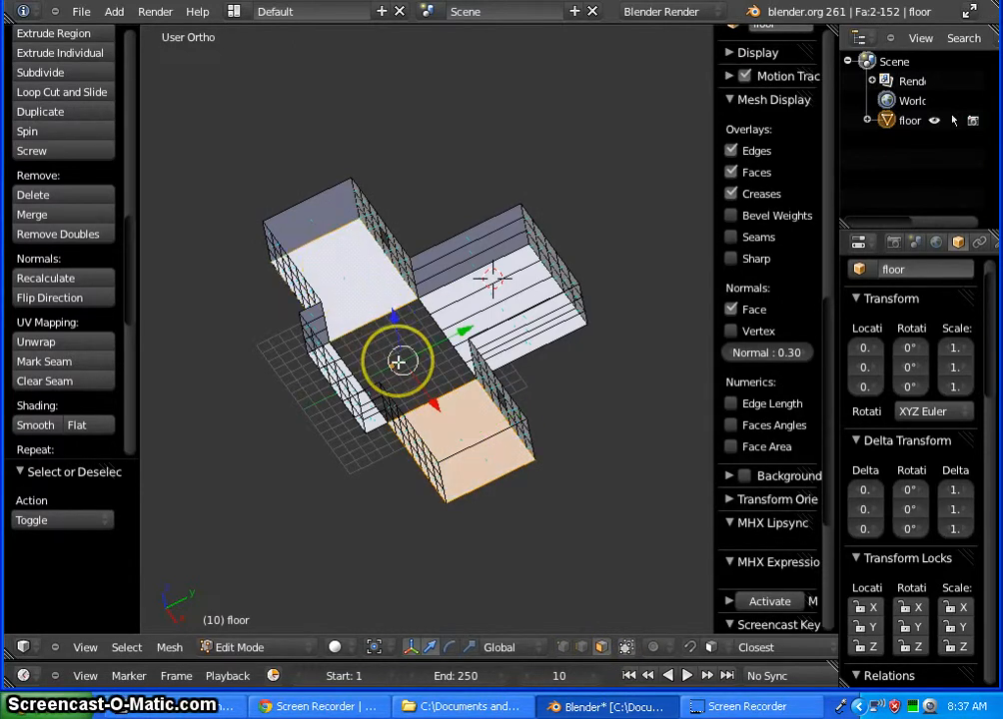
pyautogui.press('x')
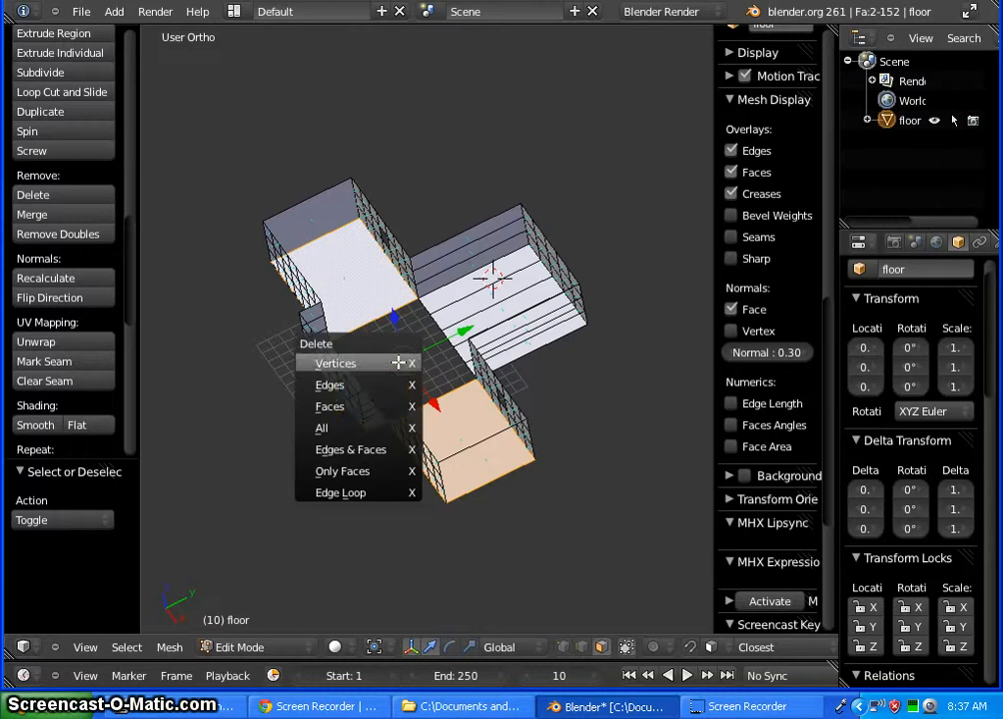
pyautogui.click(371, 408)
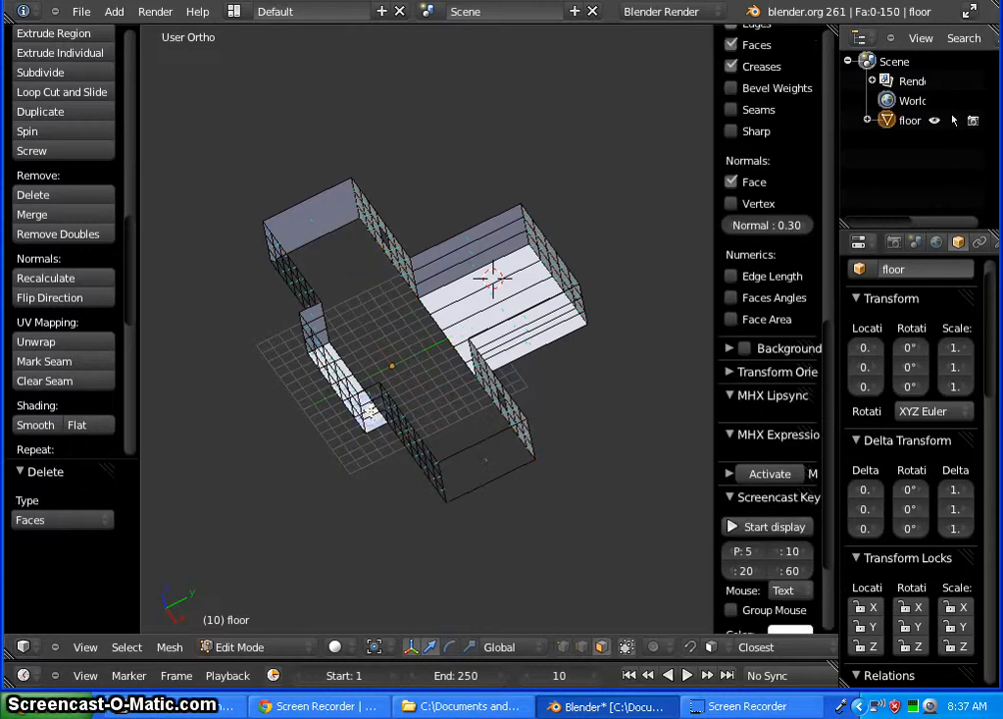
# Divide the long wing's positive-X end wall with four evenly spaced vertical loop cuts, without sliding them
pyautogui.moveTo(560, 497)
pyautogui.mouseDown(button='middle')
pyautogui.moveTo(515, 519)
pyautogui.moveTo(484, 479)
pyautogui.moveTo(589, 520)
pyautogui.moveTo(555, 537)
pyautogui.mouseUp(button='middle')
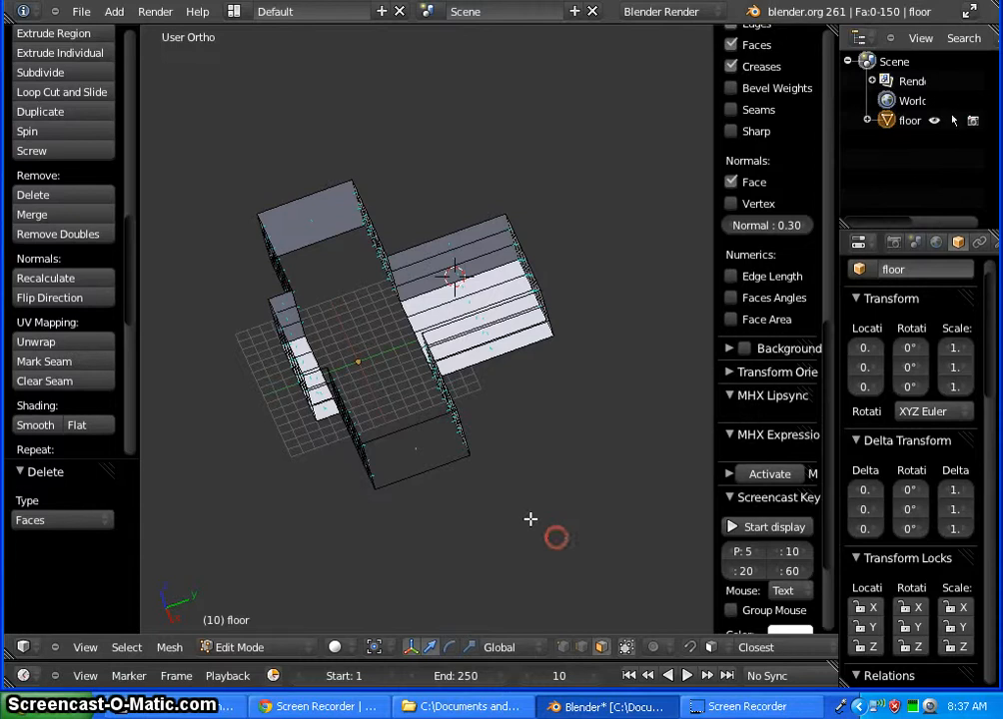
pyautogui.moveTo(502, 502); pyautogui.dragTo(540, 470, button='middle')
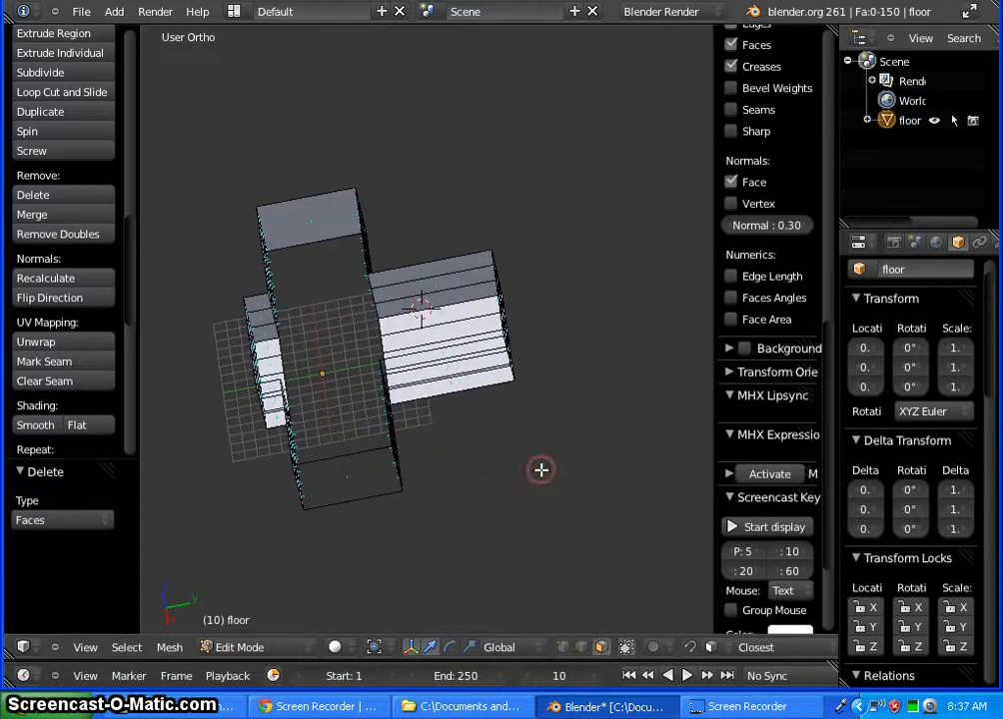
pyautogui.press('KP_3')
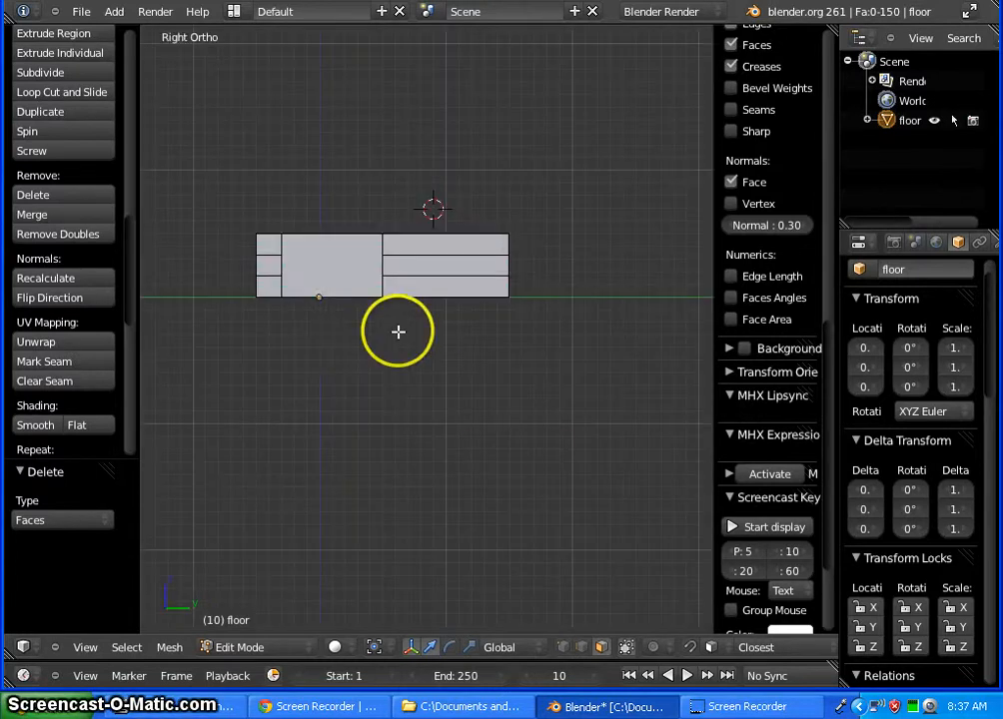
pyautogui.moveTo(349, 330)
pyautogui.mouseDown(button='middle')
pyautogui.moveTo(349, 379)
pyautogui.moveTo(443, 332)
pyautogui.moveTo(459, 373)
pyautogui.mouseUp(button='middle')
pyautogui.scroll(3, 460, 382)
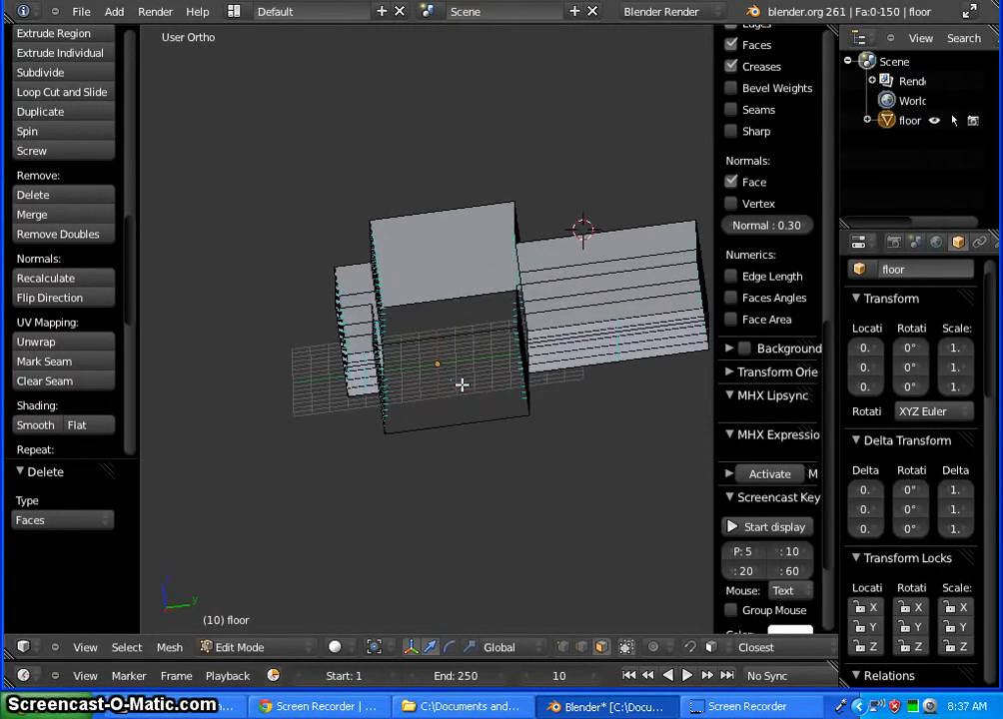
pyautogui.scroll(2, 461, 385)
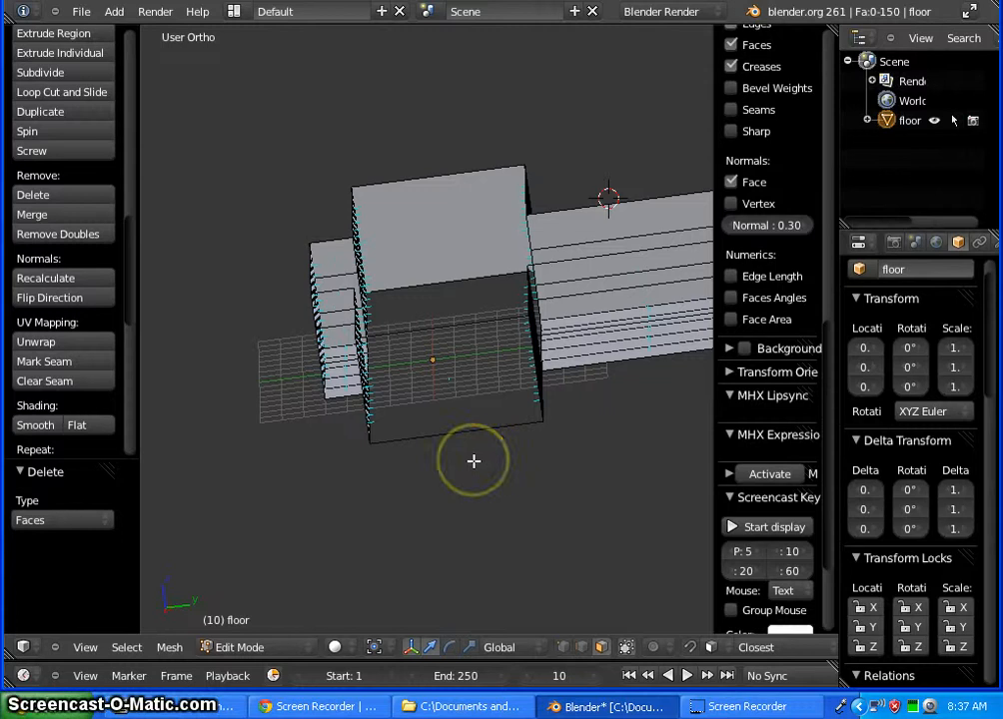
pyautogui.hotkey('ctrl', 'r')
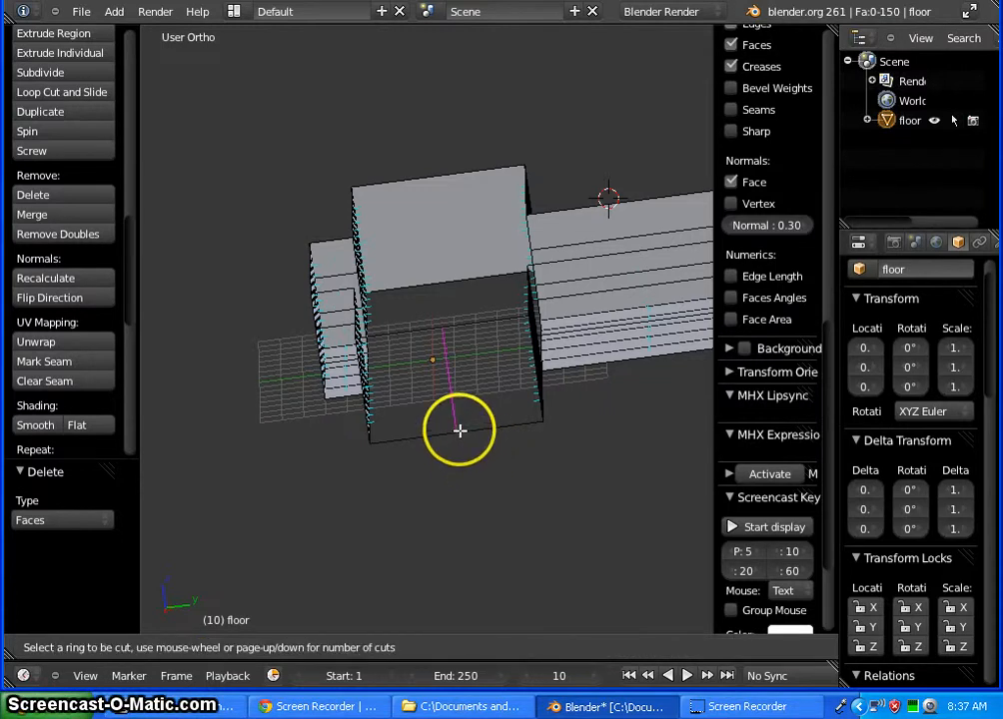
pyautogui.scroll(4, 460, 429)
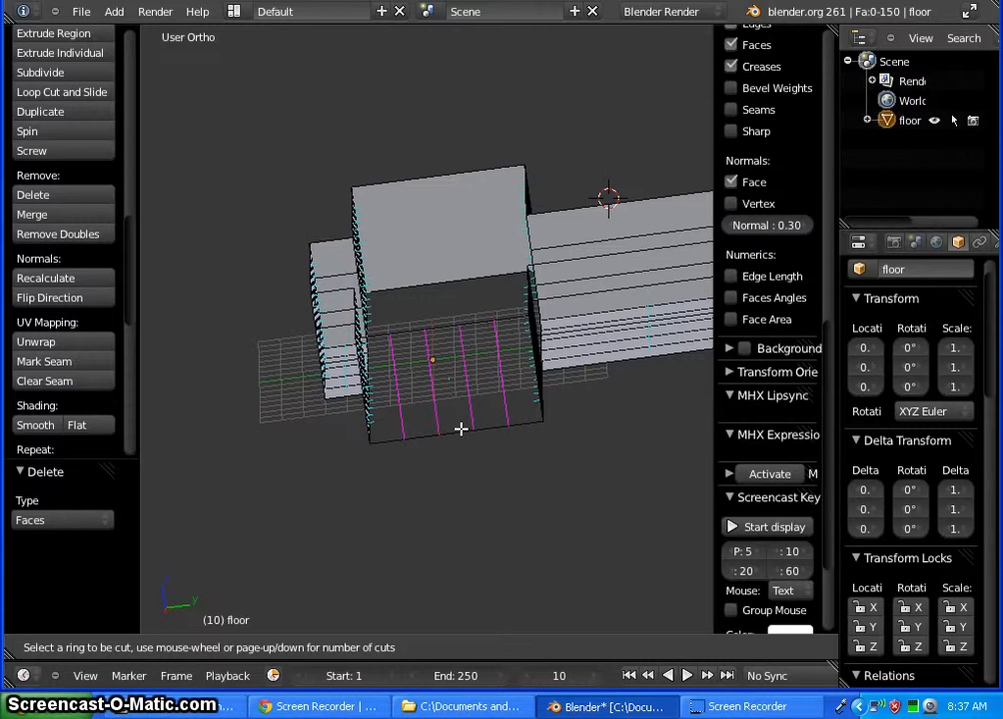
pyautogui.click(460, 428)
pyautogui.rightClick(460, 429)
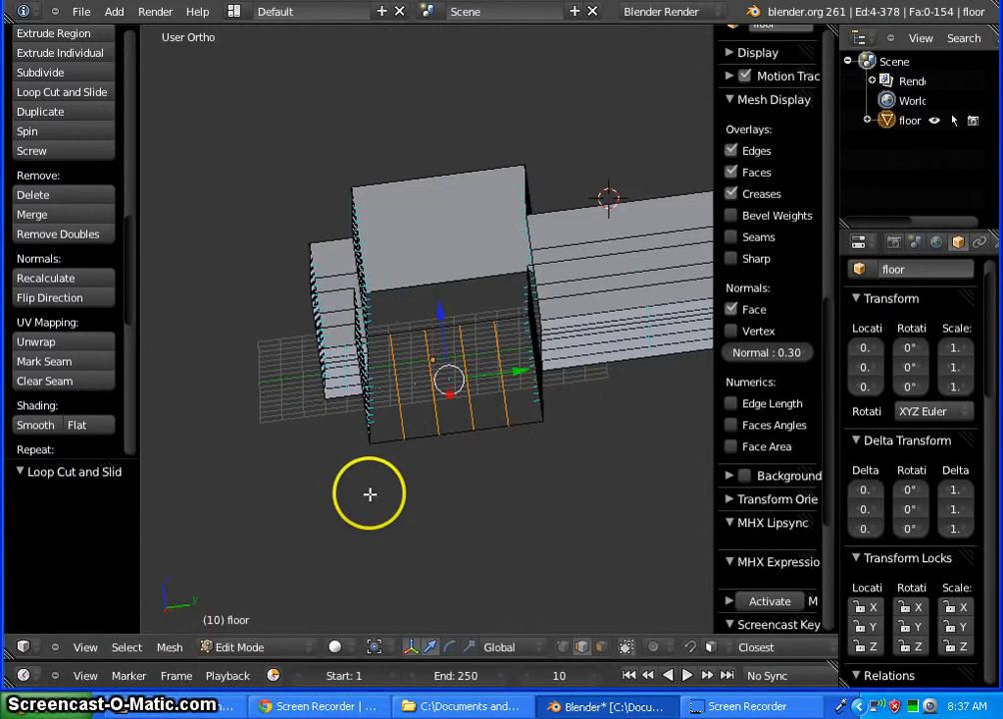
# Divide the long wing's negative-X end wall with four evenly spaced vertical loop cuts, without sliding them
pyautogui.moveTo(355, 476); pyautogui.dragTo(550, 467, button='middle')
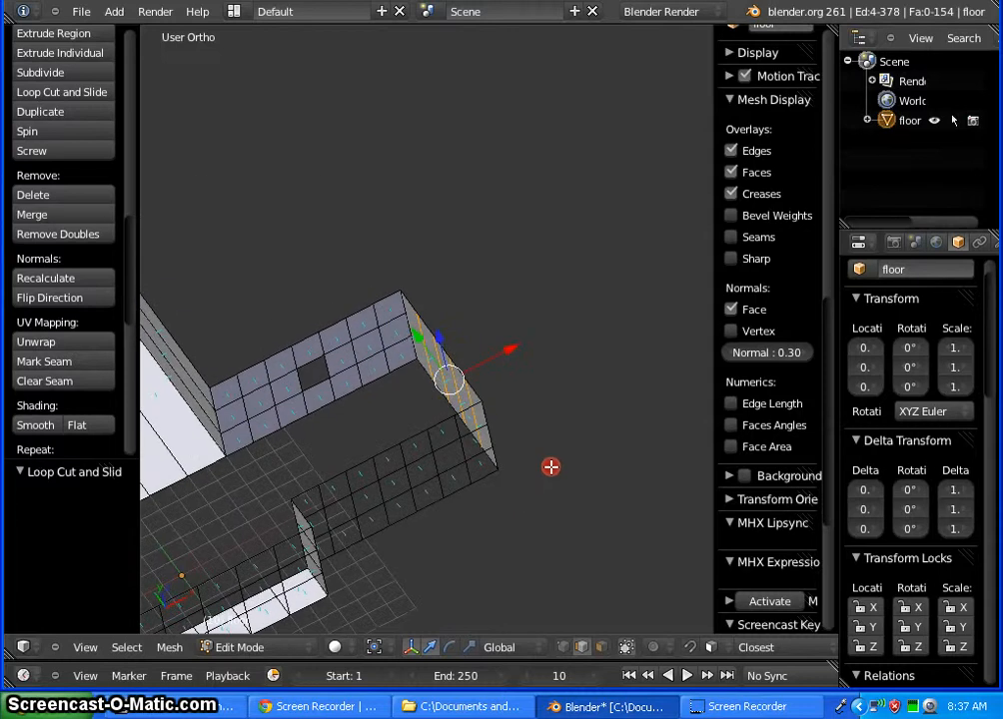
pyautogui.press('ctrl+KP_3')
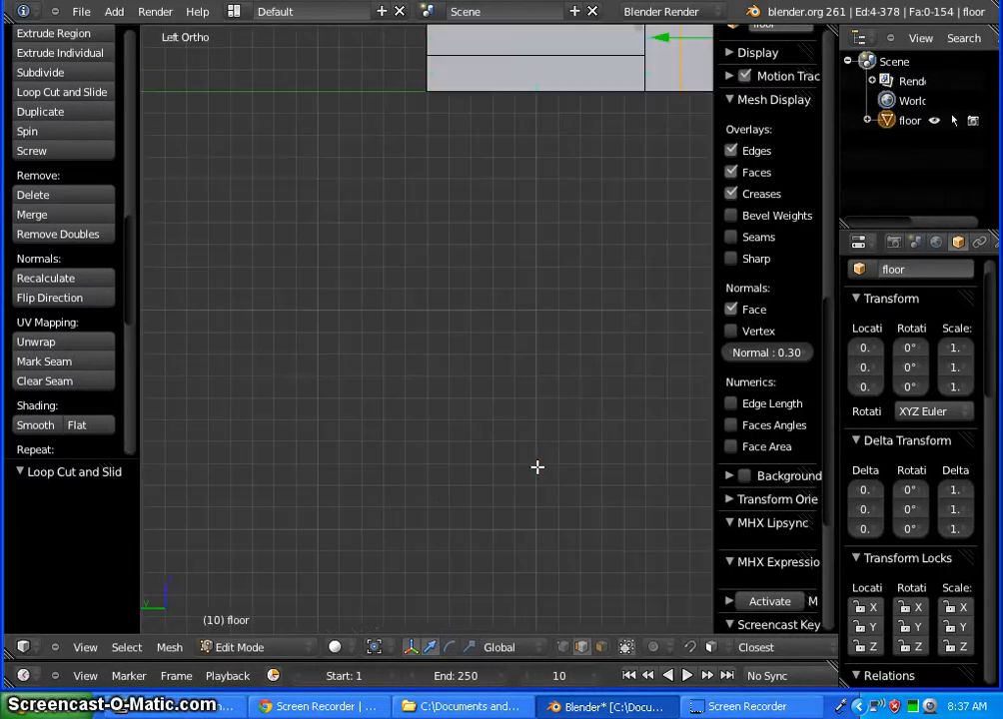
pyautogui.press('Home')
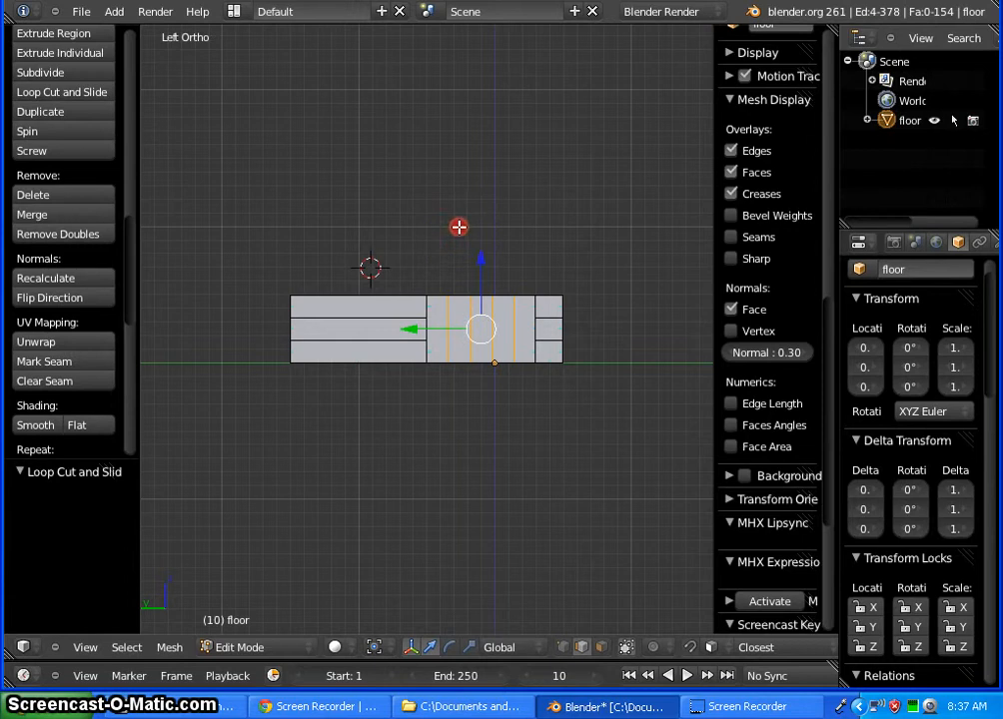
pyautogui.moveTo(458, 224); pyautogui.dragTo(456, 296, button='middle')
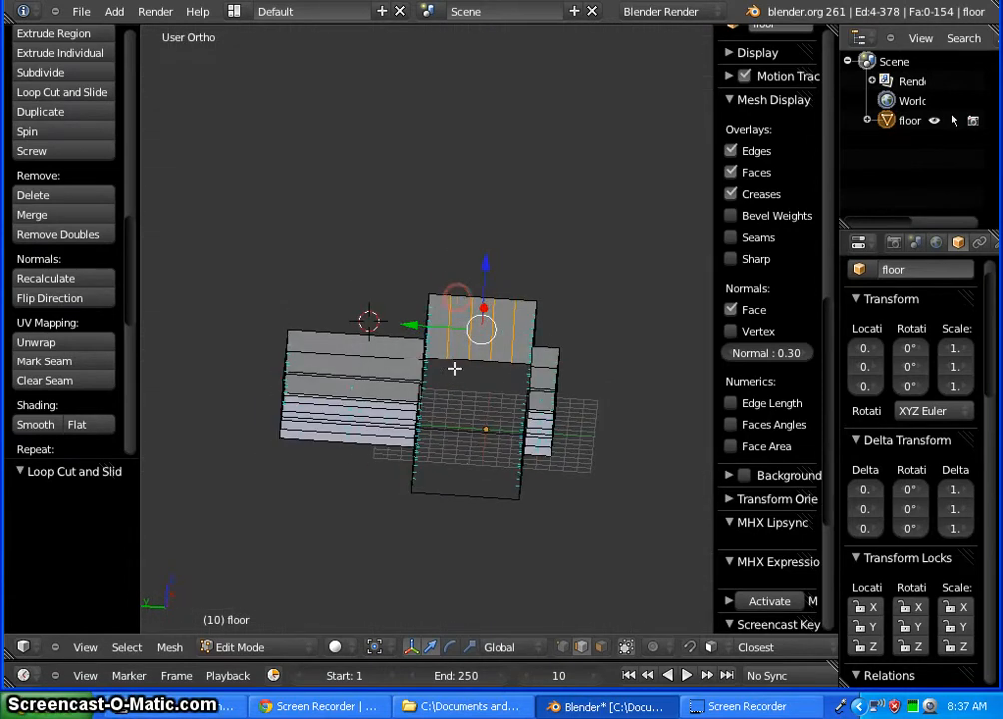
pyautogui.hotkey('ctrl', 'r')
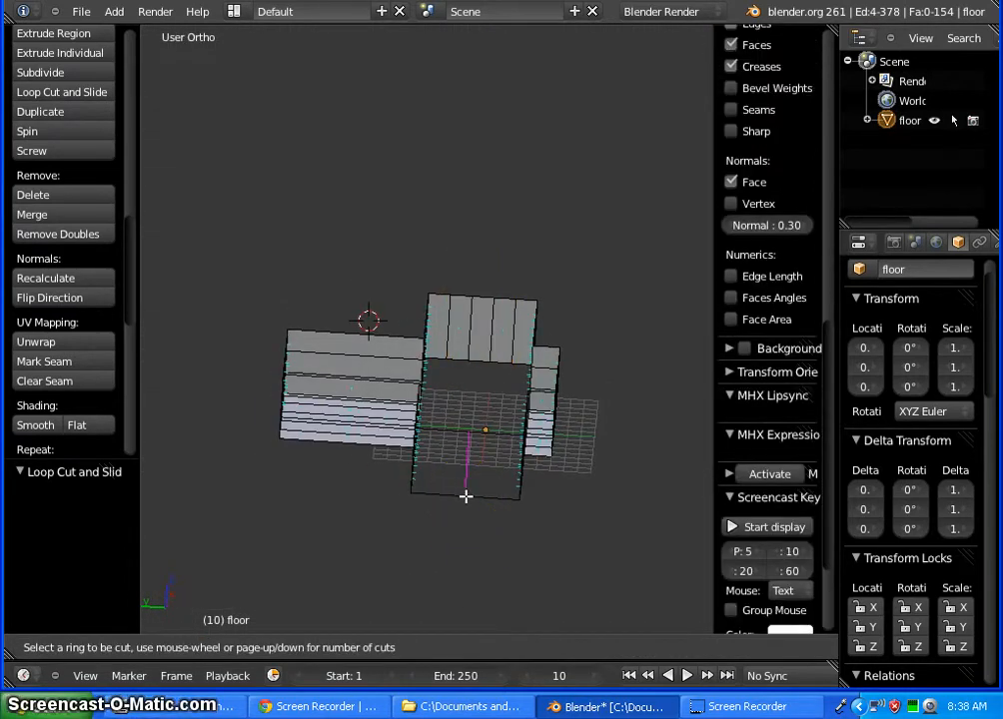
pyautogui.scroll(2, 466, 497)
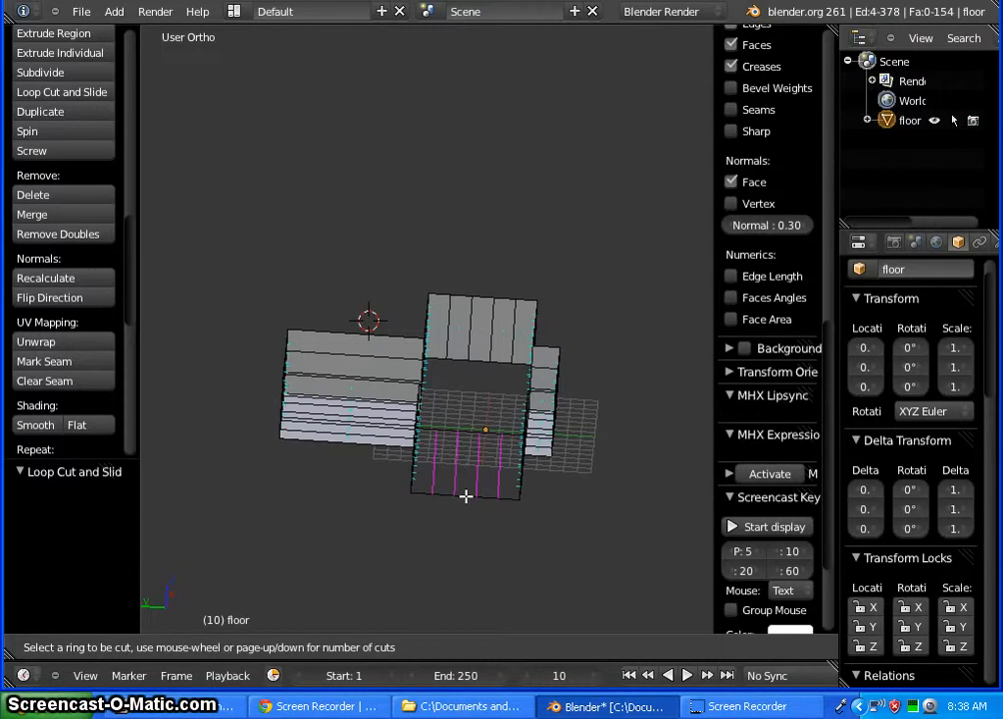
pyautogui.click(466, 497)
pyautogui.rightClick(466, 497)
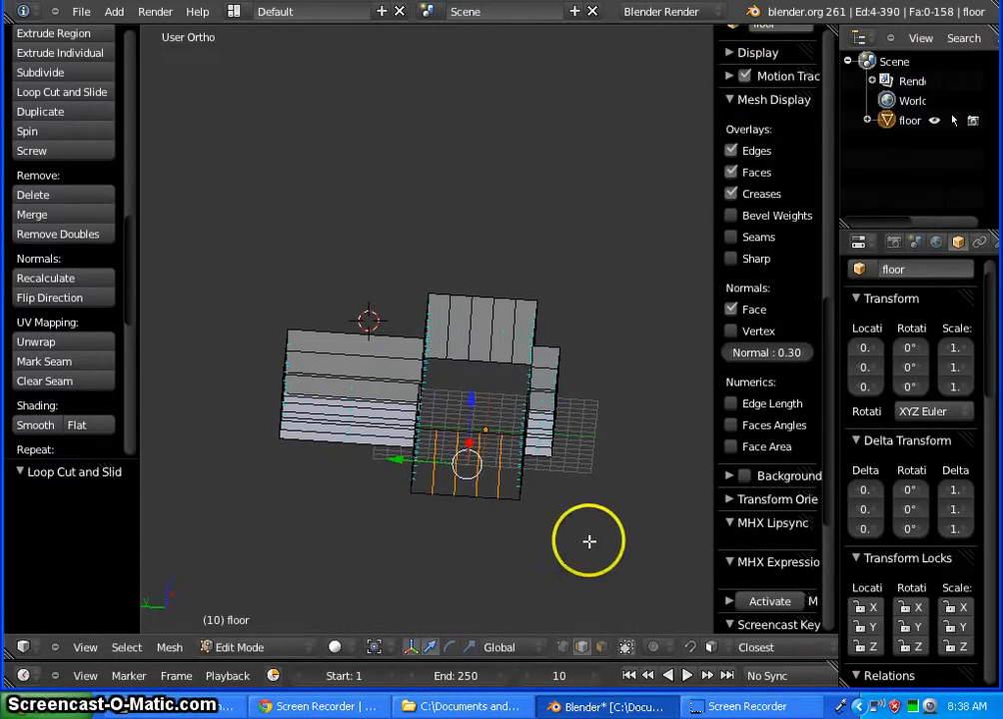
# Deselect everything and divide the long wing's negative-X end wall with two evenly spaced horizontal loop cuts
pyautogui.moveTo(589, 540)
pyautogui.mouseDown(button='middle')
pyautogui.moveTo(511, 516)
pyautogui.moveTo(597, 535)
pyautogui.moveTo(647, 519)
pyautogui.moveTo(585, 528)
pyautogui.moveTo(528, 503)
pyautogui.moveTo(597, 515)
pyautogui.moveTo(564, 508)
pyautogui.moveTo(599, 522)
pyautogui.moveTo(581, 523)
pyautogui.mouseUp(button='middle')
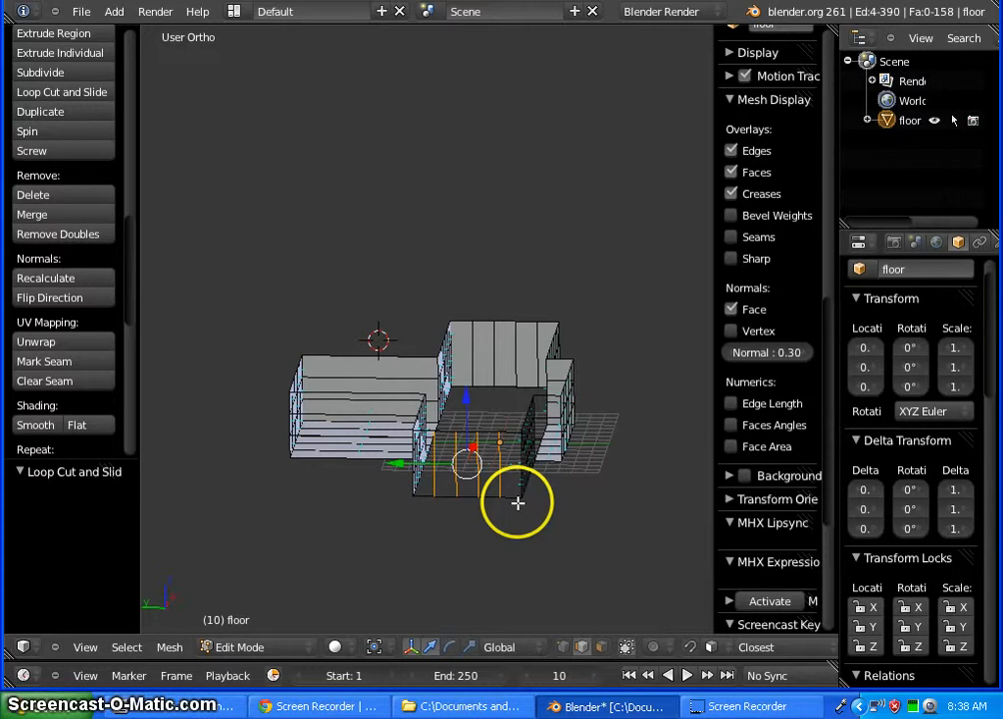
pyautogui.press('a')
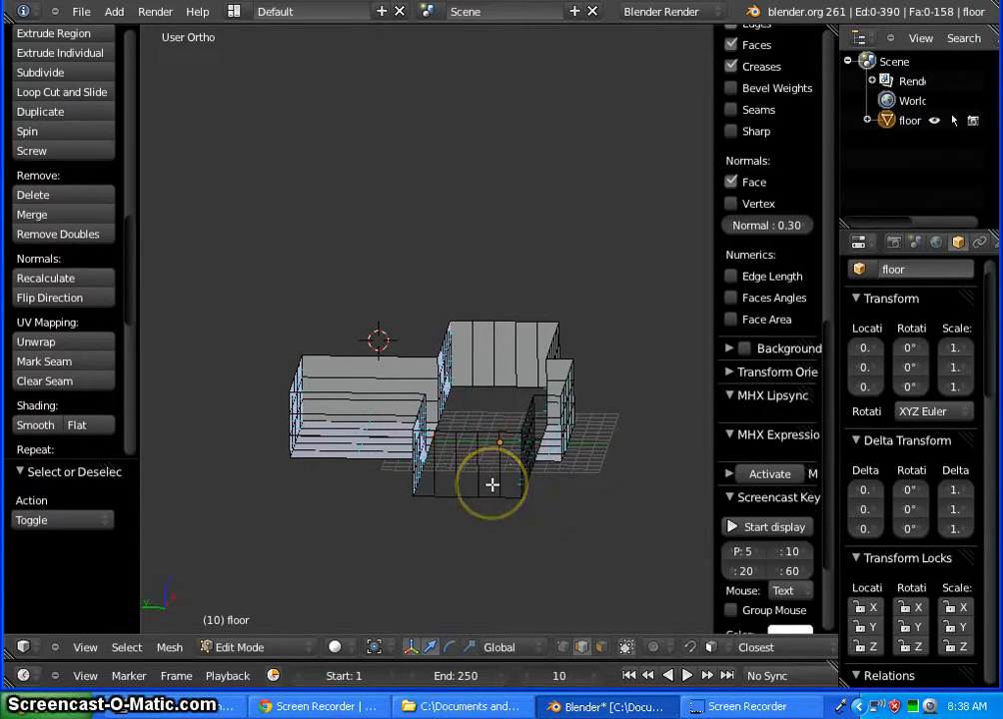
pyautogui.hotkey('ctrl', 'r')
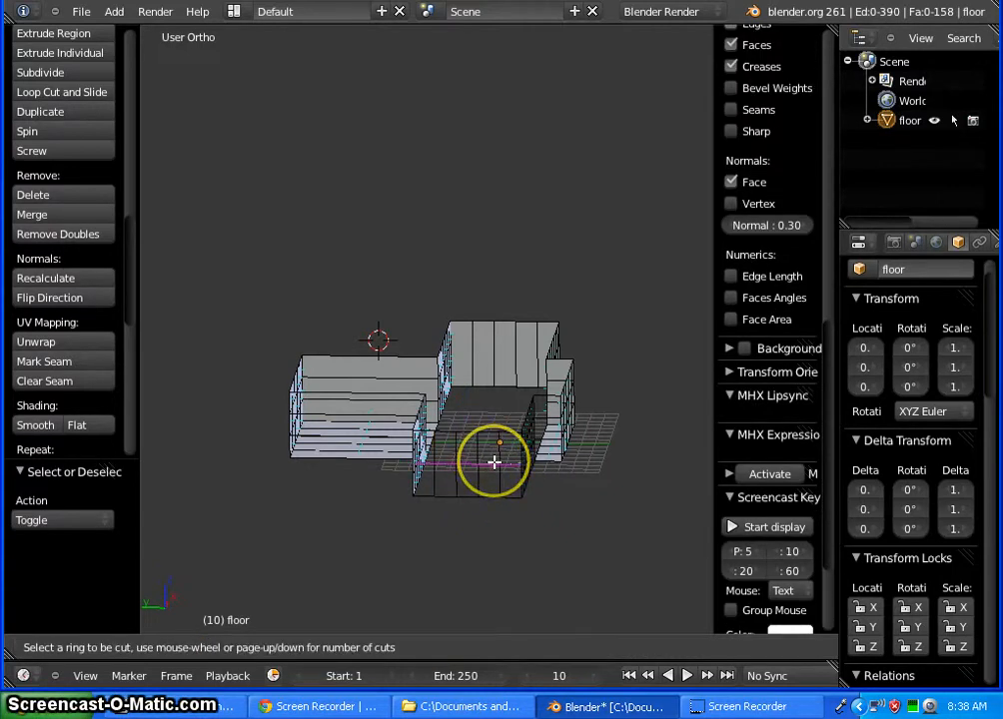
pyautogui.scroll(1, 493, 463)
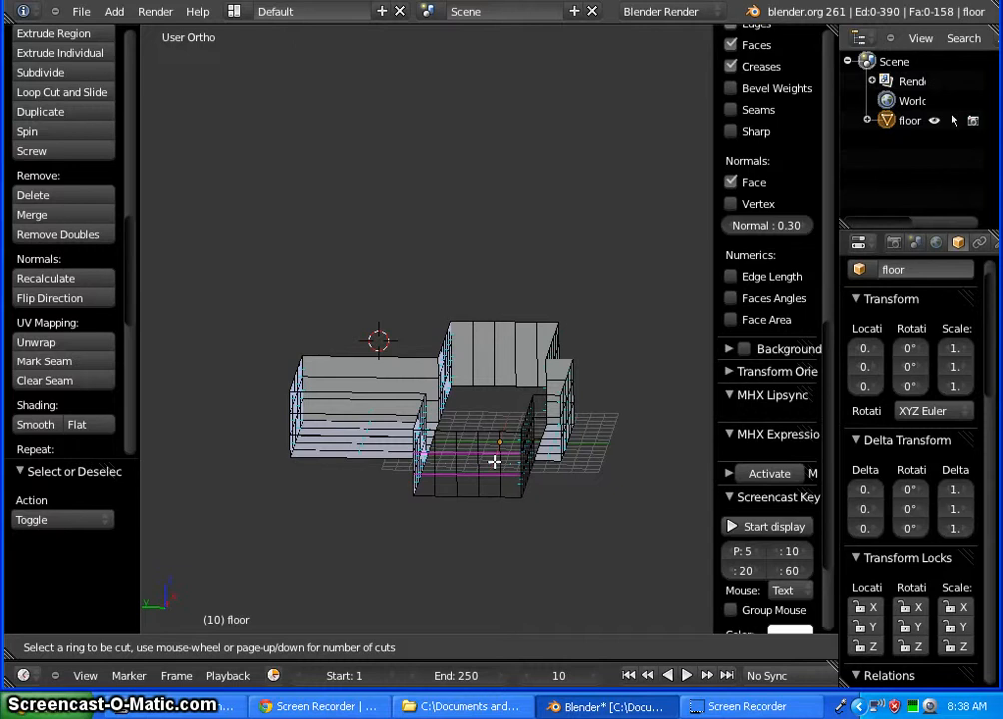
pyautogui.click(494, 463)
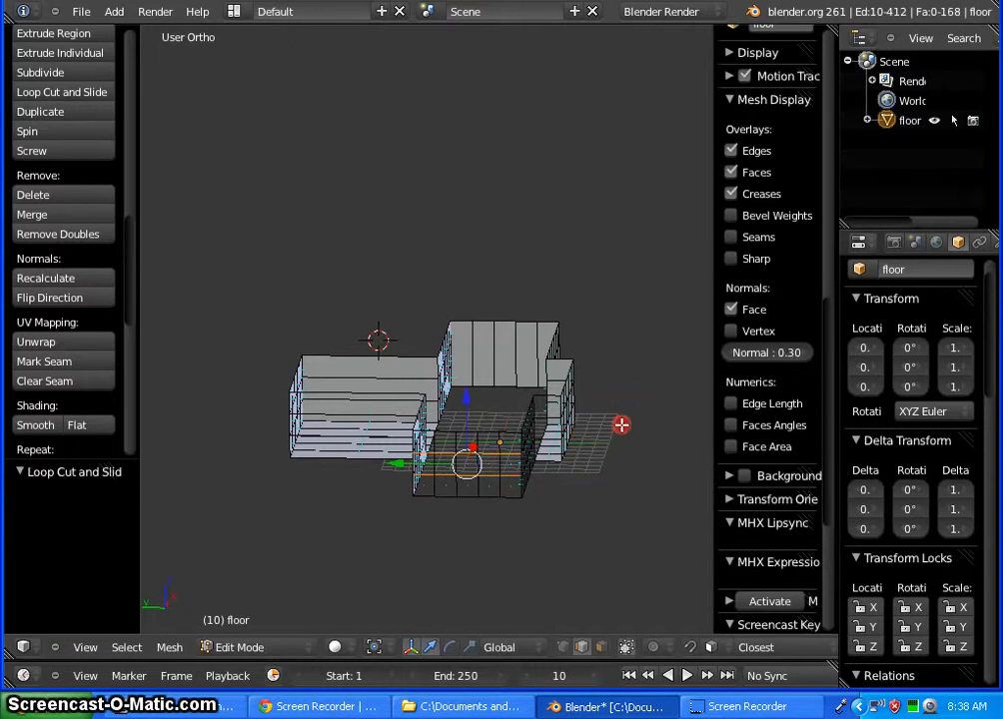
# Deselect everything and add two evenly spaced horizontal loop cuts across the long wing's positive-X end wall, without sliding them
pyautogui.moveTo(621, 424); pyautogui.dragTo(566, 432, button='middle')
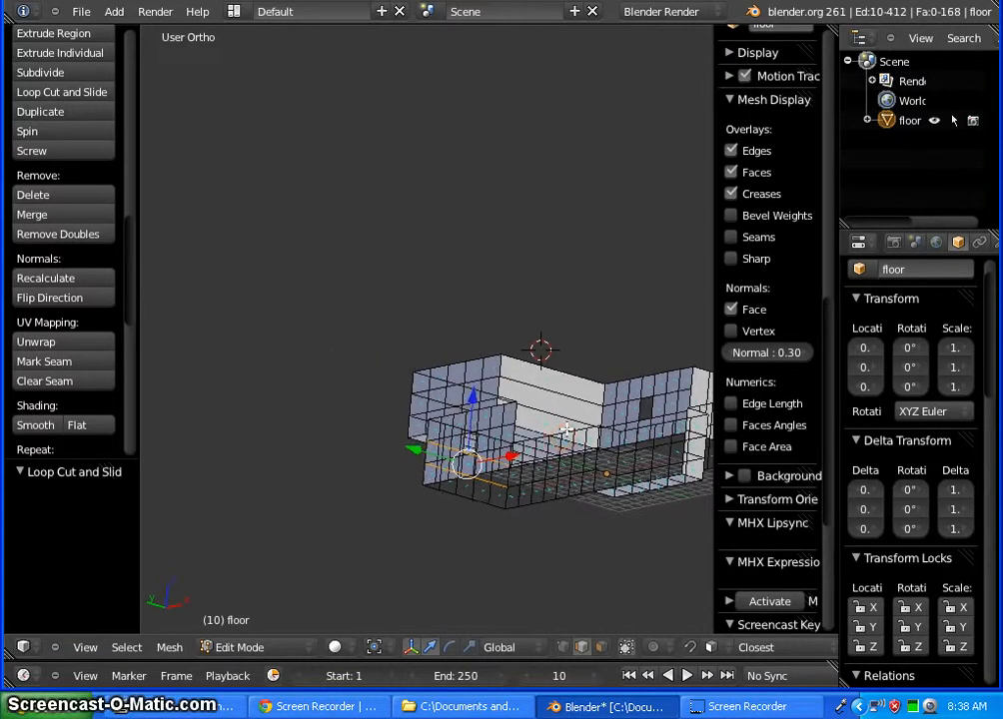
pyautogui.press('KP_3')
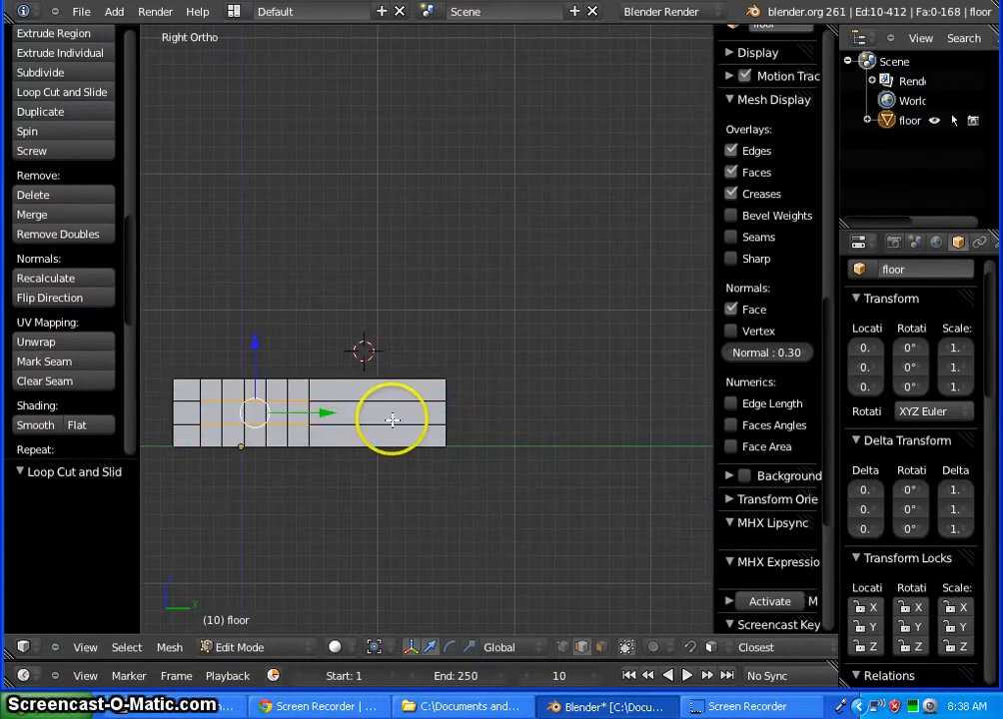
pyautogui.press('Home')
pyautogui.moveTo(403, 393); pyautogui.dragTo(425, 445, button='middle')
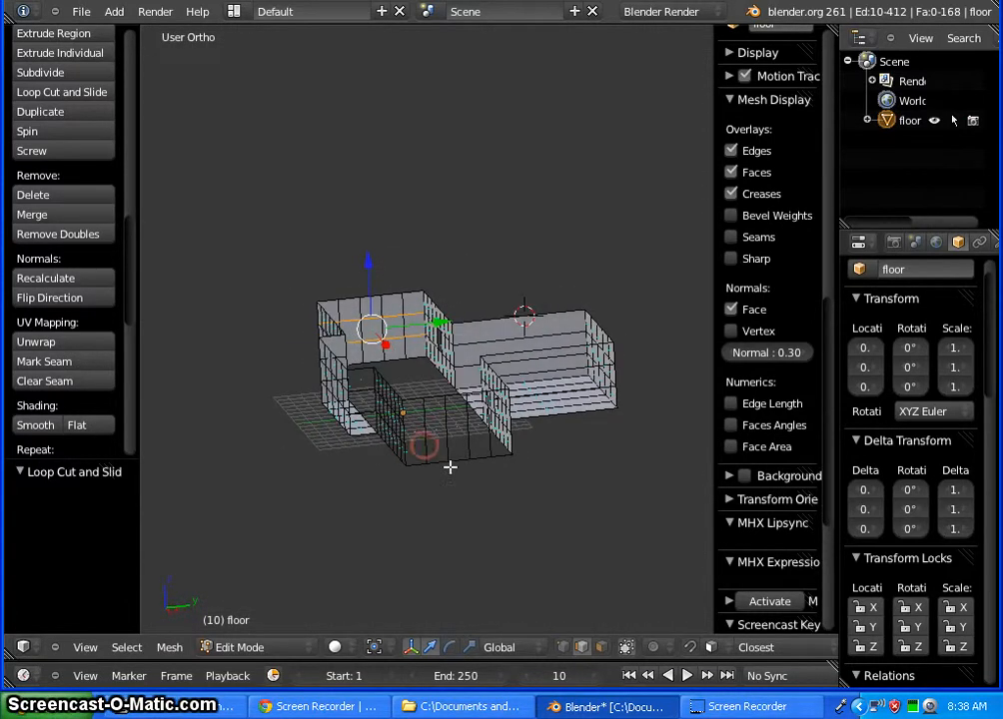
pyautogui.press('a')
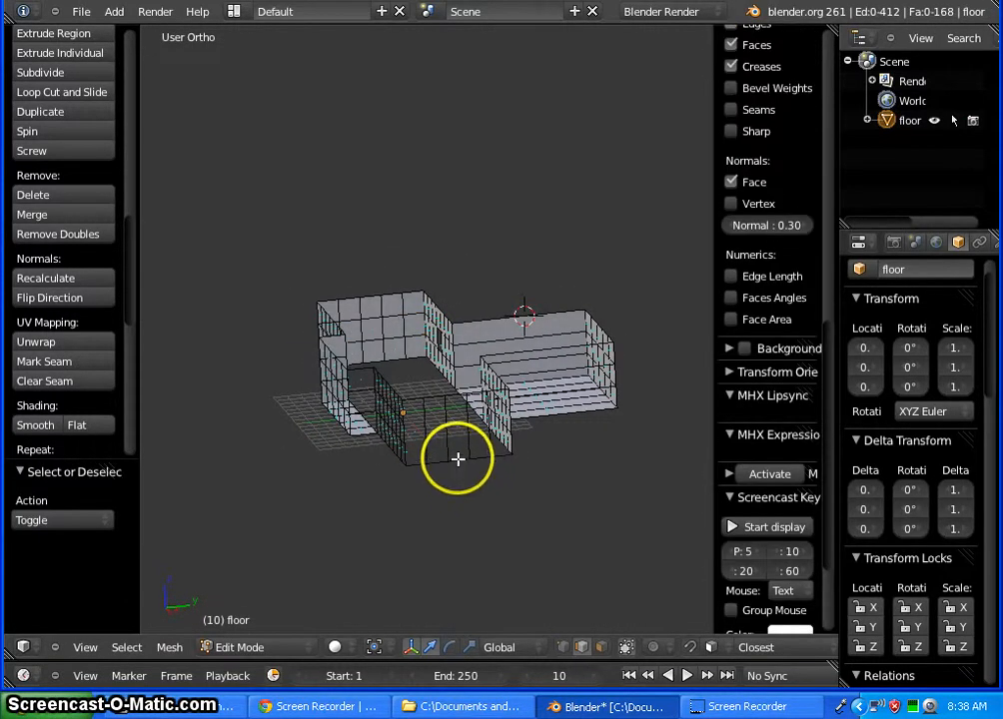
pyautogui.hotkey('ctrl', 'r')
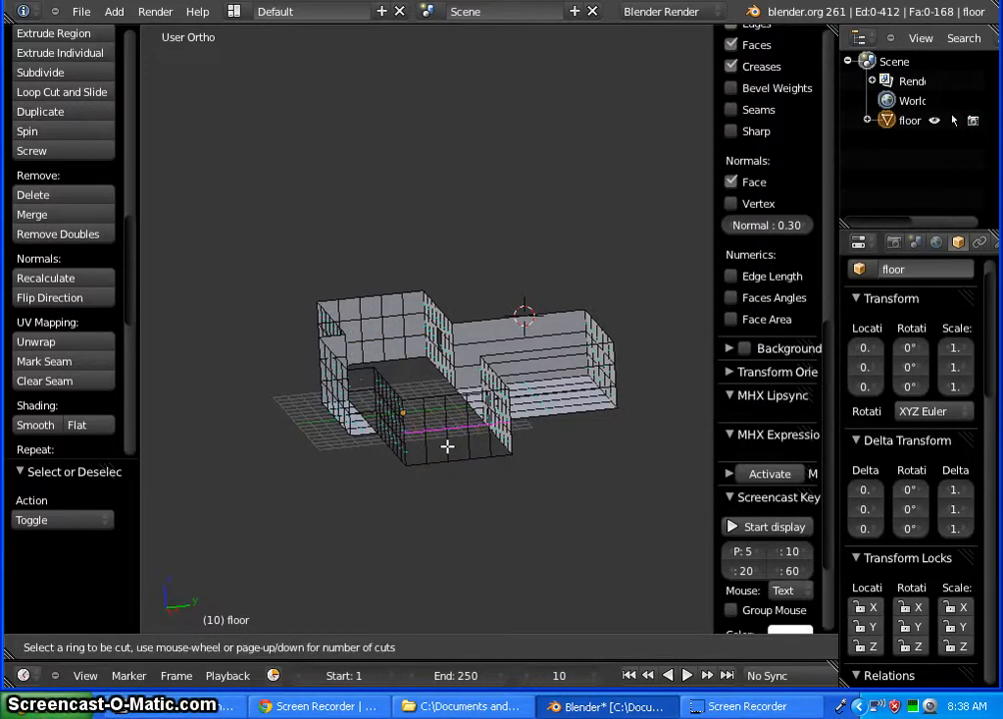
pyautogui.click(446, 446)
pyautogui.rightClick(447, 446)
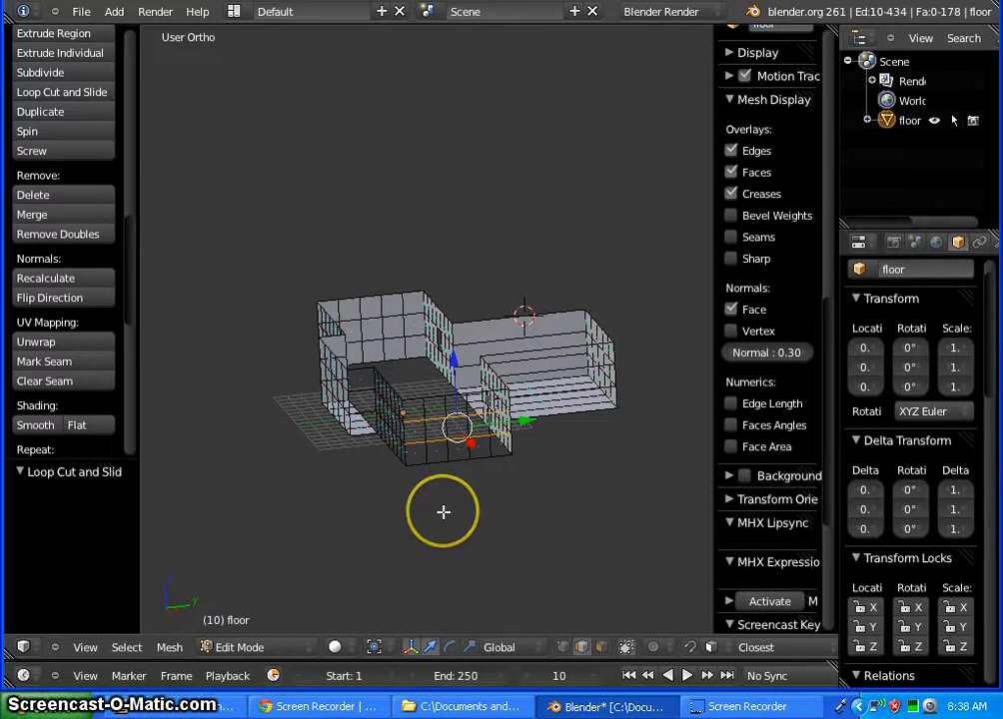
# Deselect everything and, in face select mode, delete the centre face of each of the long wing's two end walls
pyautogui.press('a')
pyautogui.moveTo(347, 462)
pyautogui.mouseDown(button='middle')
pyautogui.moveTo(411, 504)
pyautogui.moveTo(396, 541)
pyautogui.moveTo(359, 509)
pyautogui.moveTo(336, 454)
pyautogui.moveTo(494, 482)
pyautogui.moveTo(367, 483)
pyautogui.moveTo(336, 466)
pyautogui.moveTo(336, 436)
pyautogui.moveTo(334, 474)
pyautogui.mouseUp(button='middle')
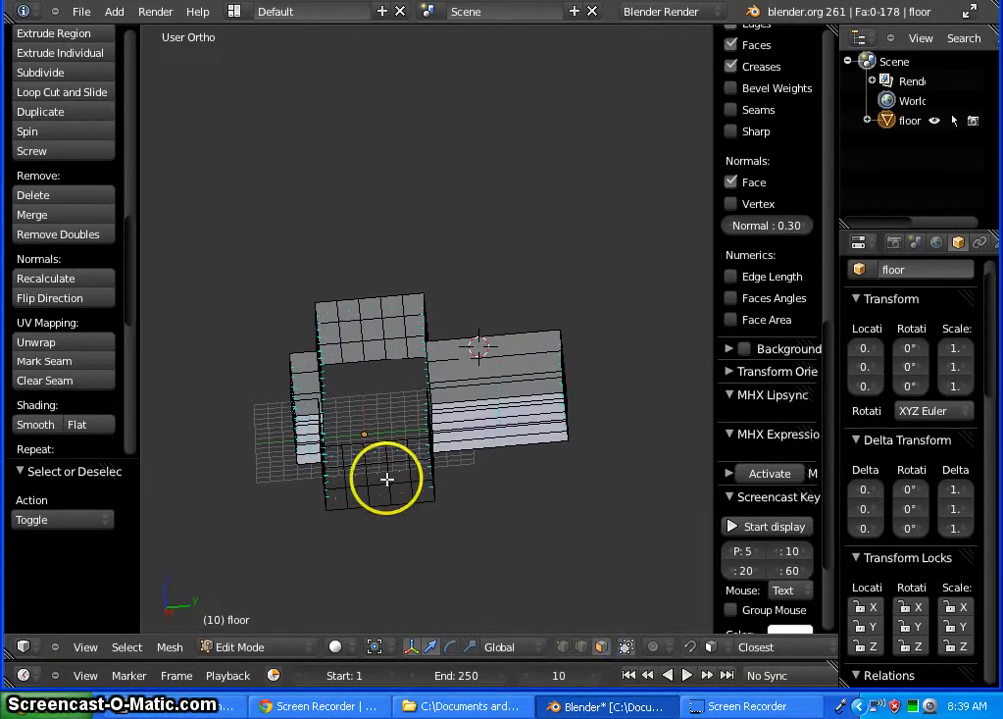
pyautogui.rightClick(379, 471)
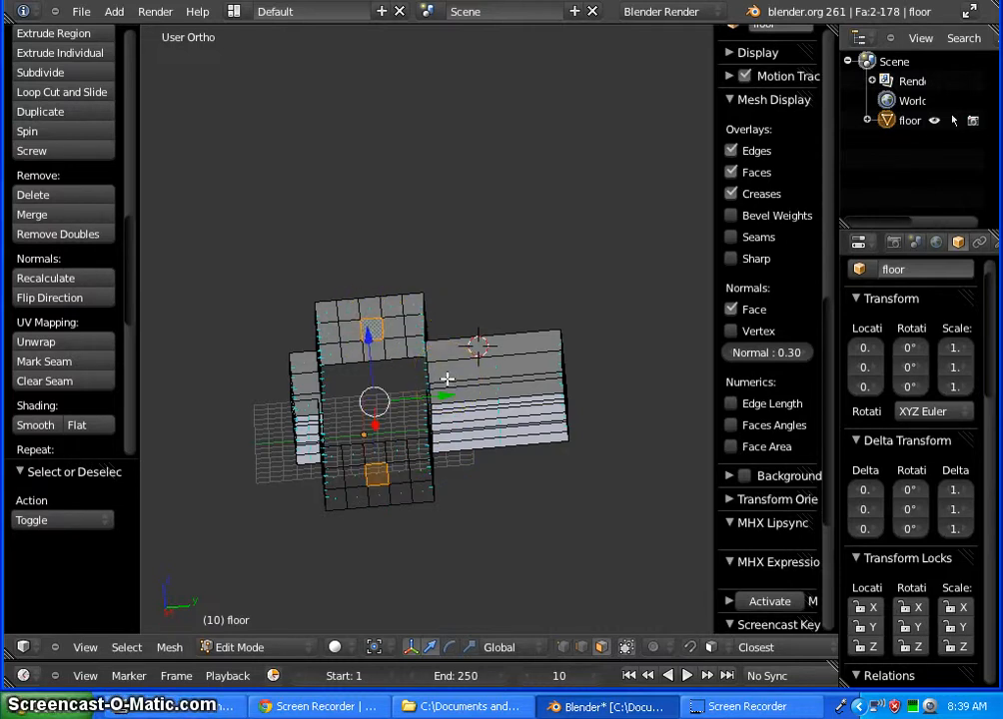
pyautogui.press('x')
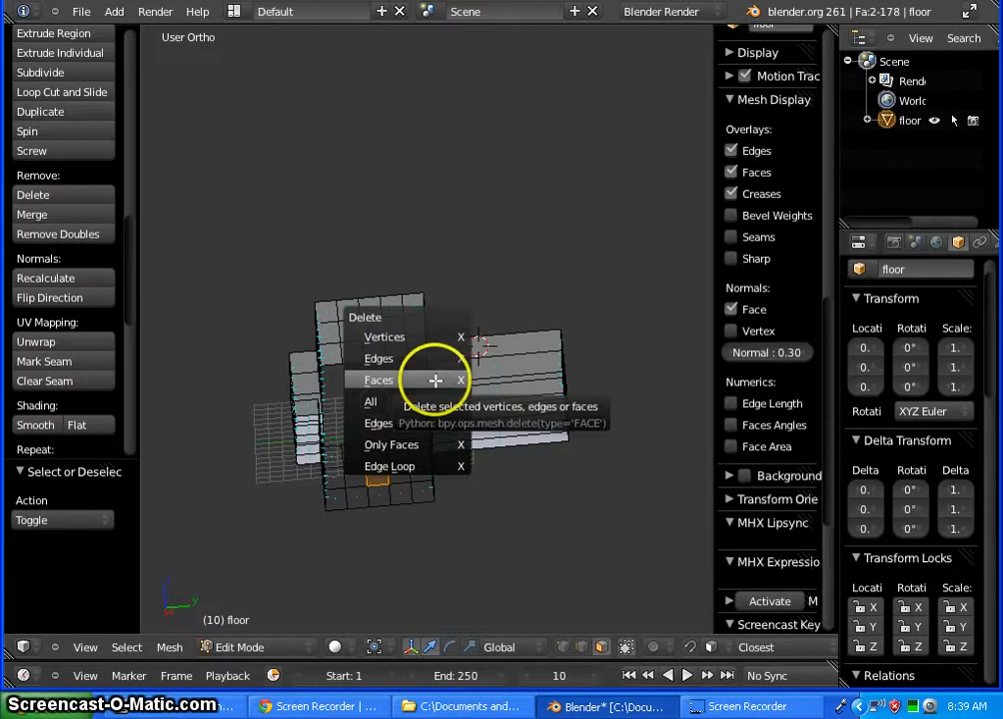
pyautogui.click(435, 381)
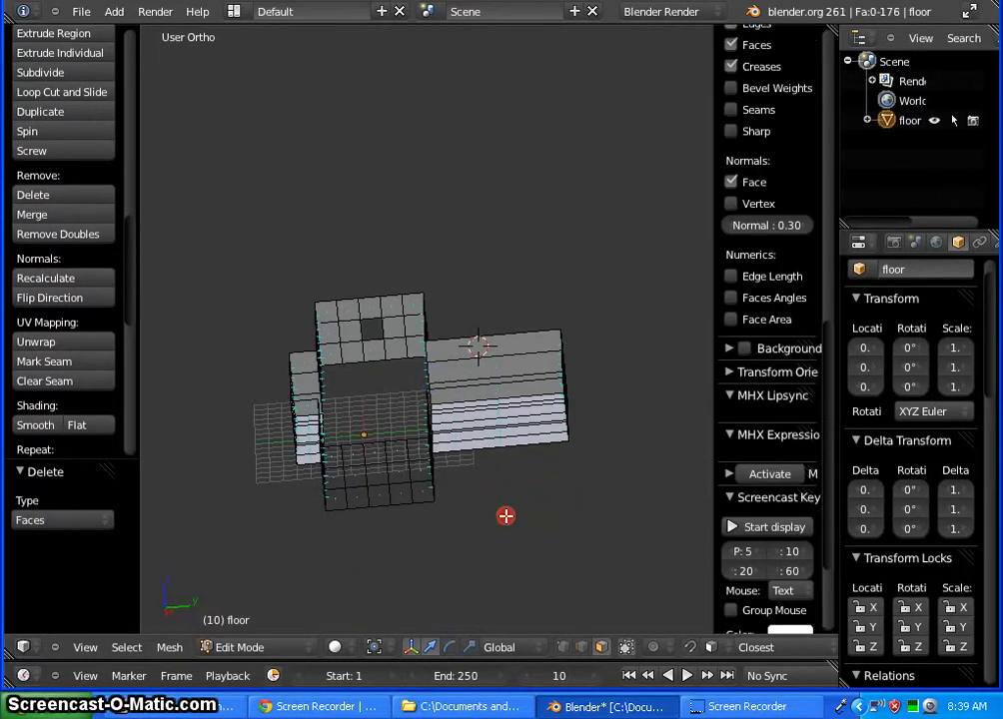
pyautogui.moveTo(505, 515); pyautogui.dragTo(567, 493, button='middle')
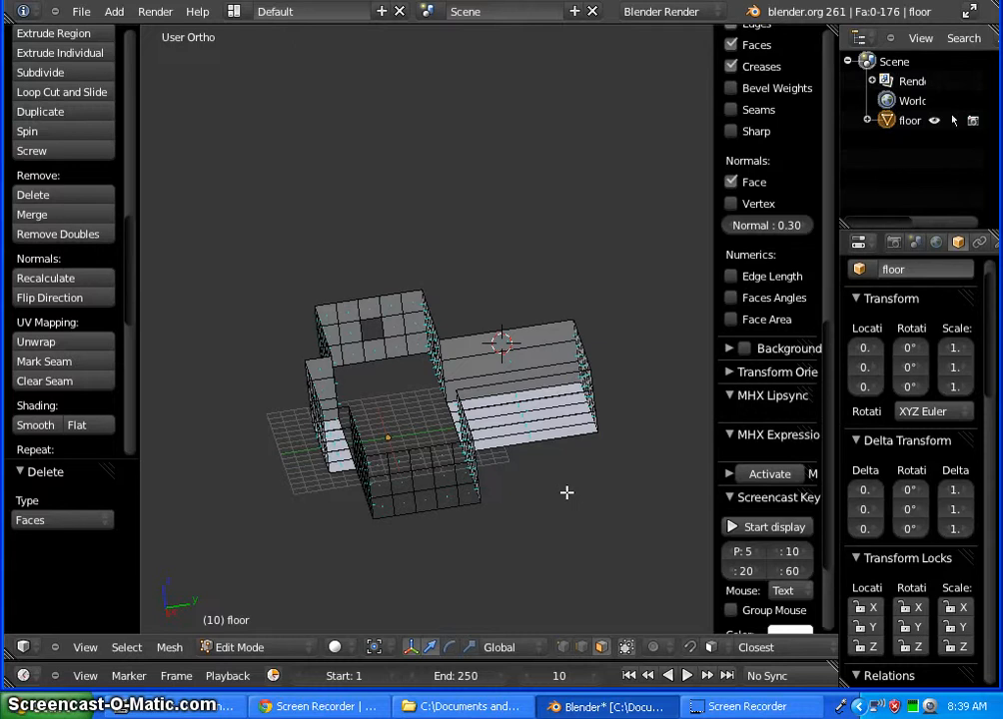
# Undo the centre face deletions and all horizontal and vertical loop cuts on the long wing's two end walls
pyautogui.hotkey('ctrl', 'z')
pyautogui.hotkey('ctrl', 'z')
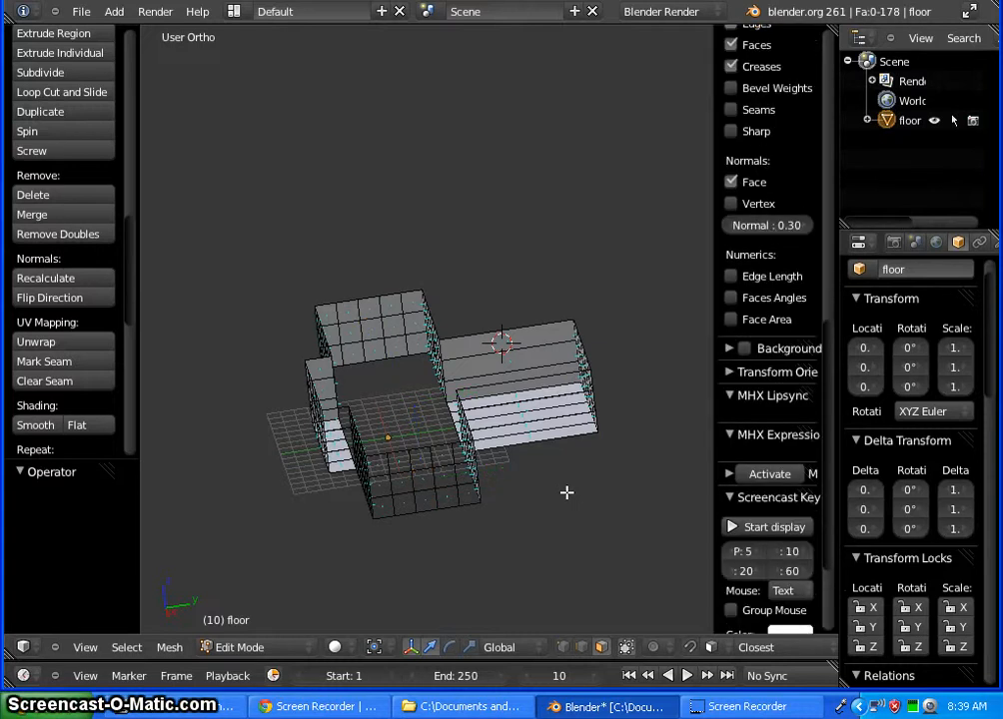
pyautogui.hotkey('ctrl', 'z')
pyautogui.hotkey('ctrl', 'z')
pyautogui.hotkey('ctrl', 'z')
pyautogui.hotkey('ctrl', 'z')
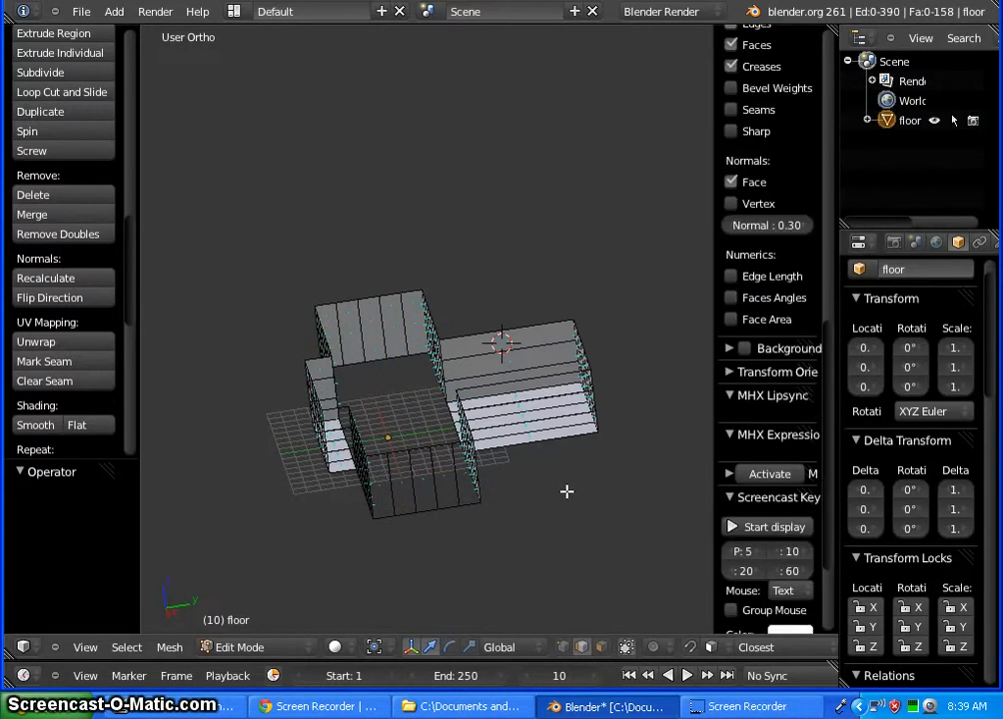
pyautogui.hotkey('ctrl', 'z')
pyautogui.hotkey('ctrl', 'z')
pyautogui.hotkey('ctrl', 'z')
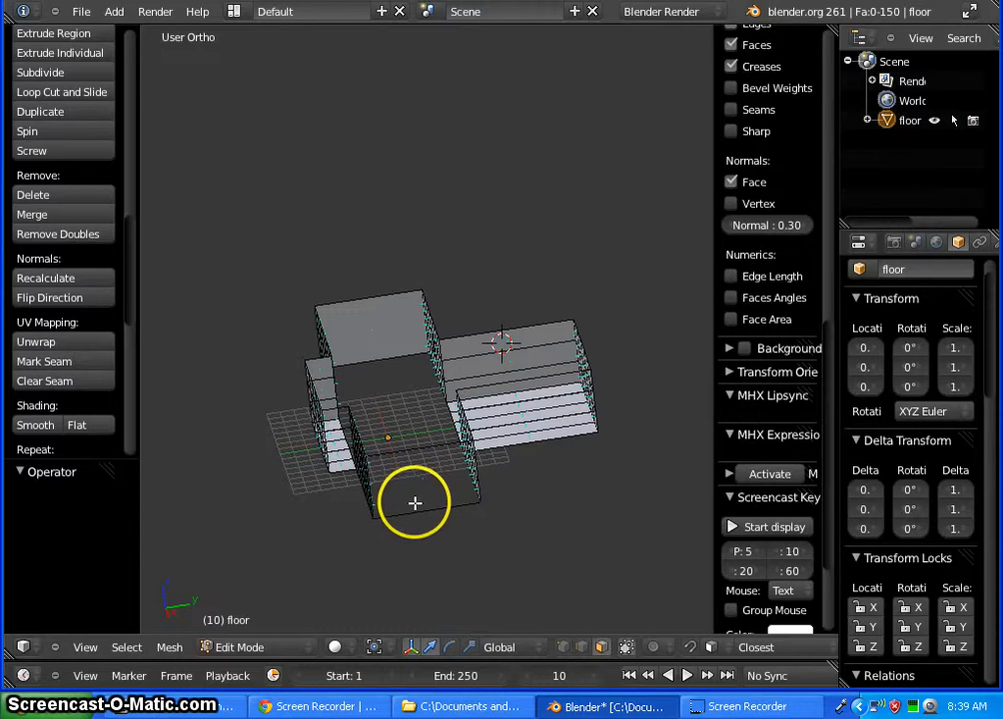
# Divide the long wing's positive-X end wall with five evenly spaced vertical loop cuts and deselect them
pyautogui.hotkey('ctrl', 'r')
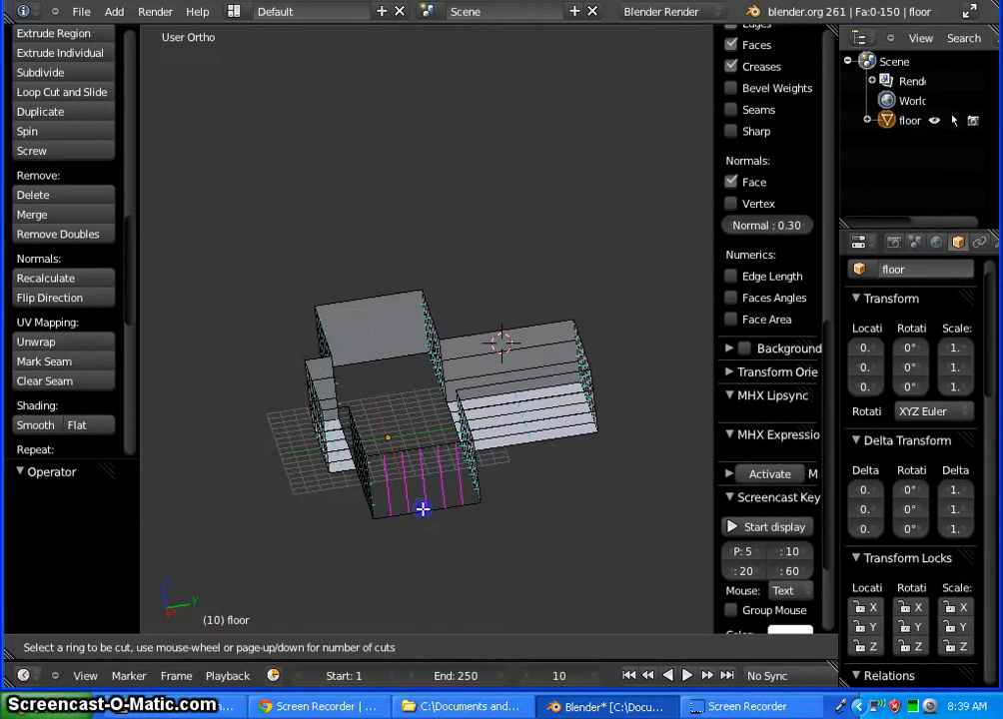
pyautogui.click(423, 508)
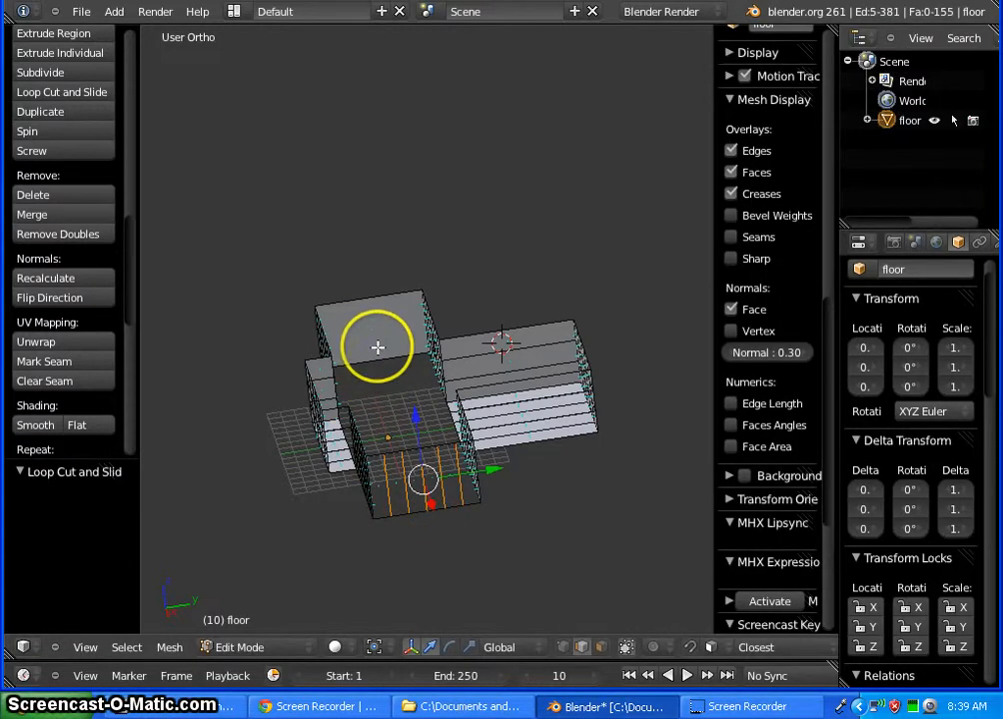
pyautogui.press('a')
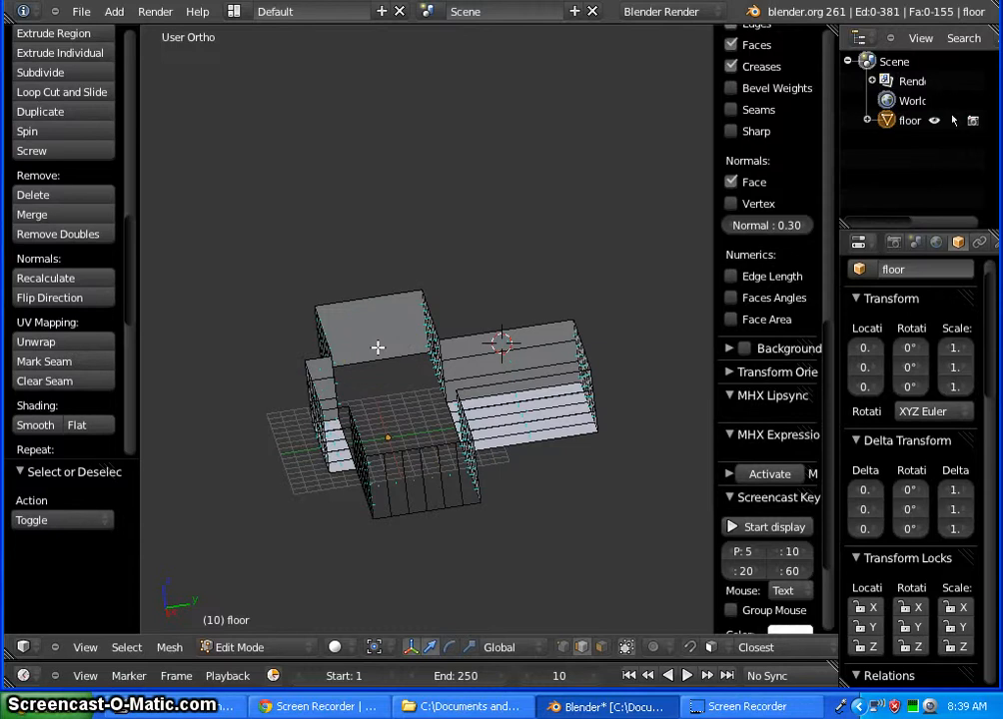
# Divide the long wing's negative-X end wall with five evenly spaced vertical loop cuts, without sliding them
pyautogui.hotkey('ctrl', 'r')
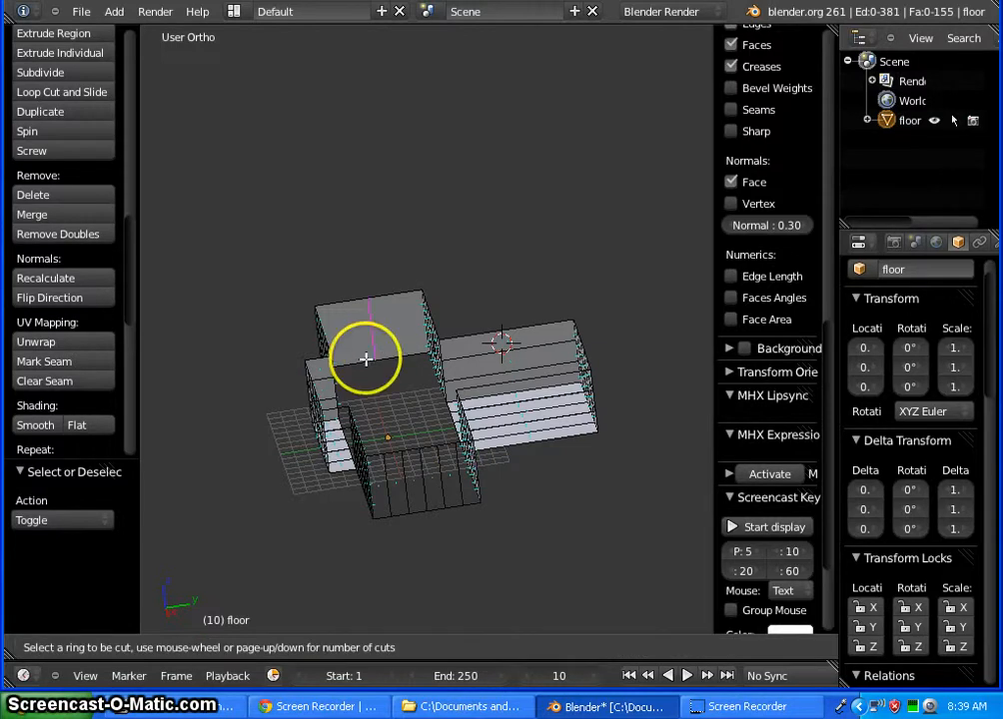
pyautogui.scroll(1, 375, 362)
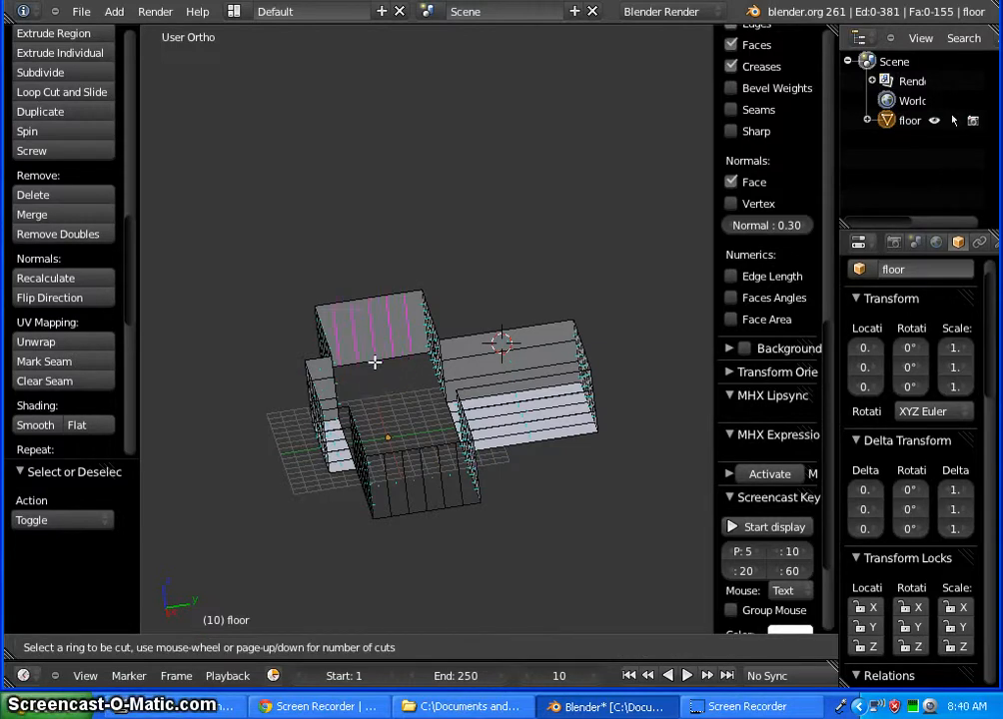
pyautogui.click(375, 361)
pyautogui.rightClick(374, 362)
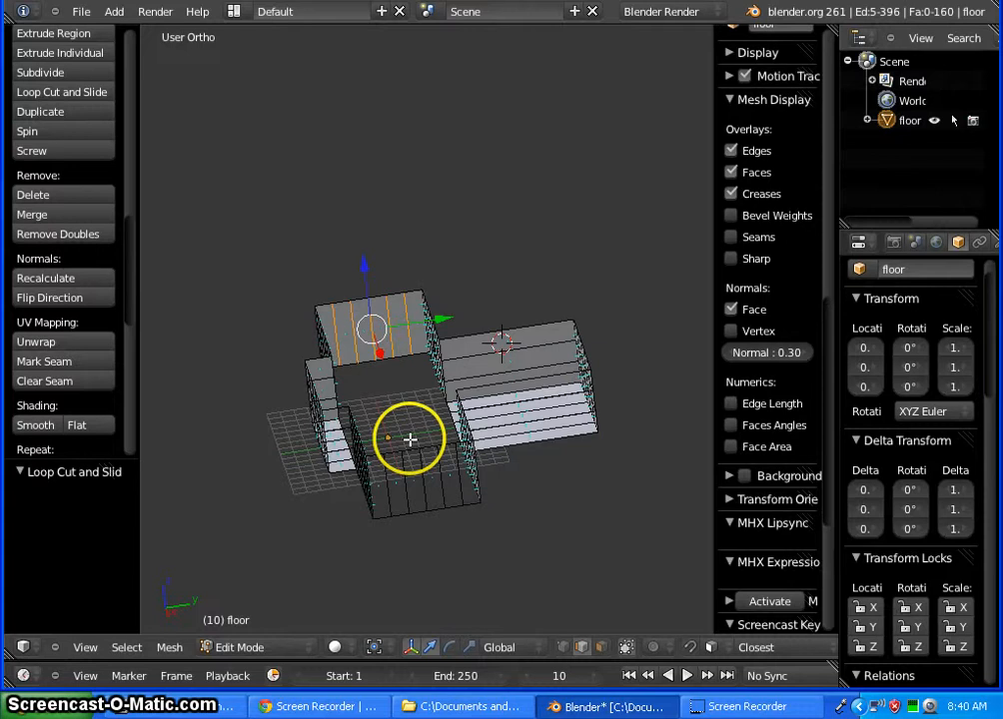
# Deselect everything and divide the long wing's positive-X end wall with two evenly spaced horizontal loop cuts
pyautogui.press('a')
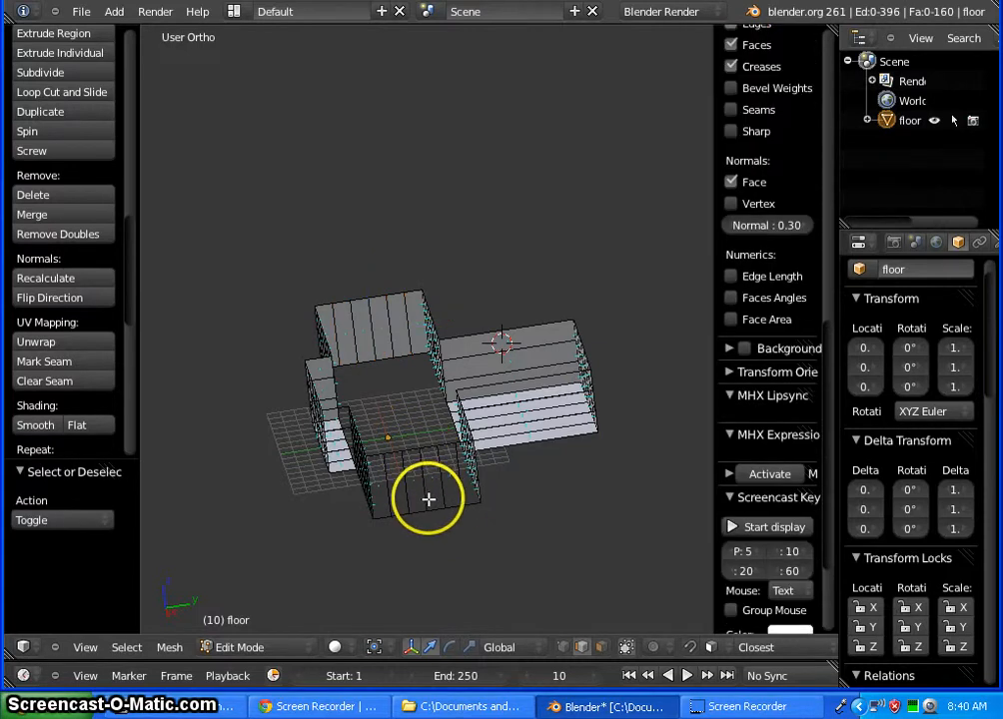
pyautogui.hotkey('ctrl', 'r')
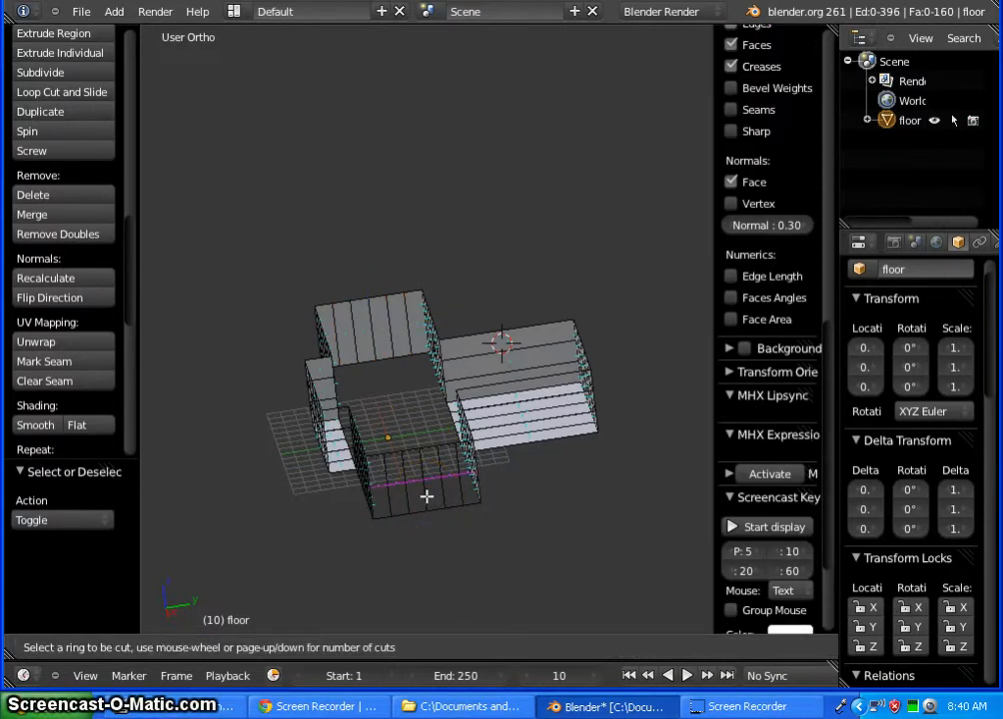
pyautogui.click(426, 497)
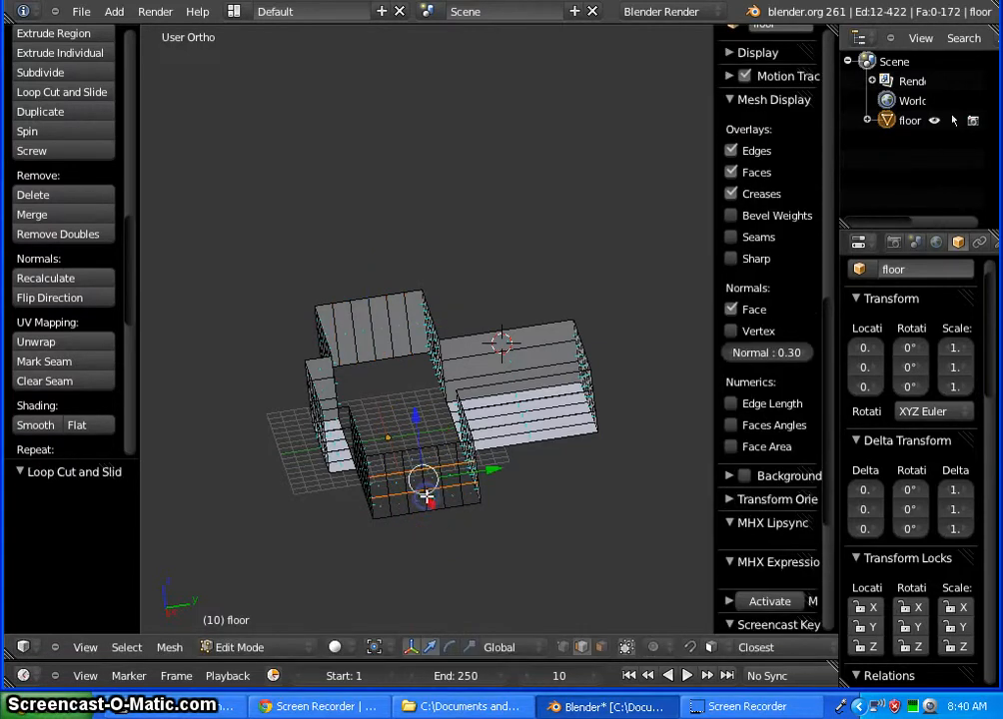
# Divide the long wing's negative-X end wall with two evenly spaced horizontal loop cuts and deselect them
pyautogui.click(385, 371)
pyautogui.press('a')
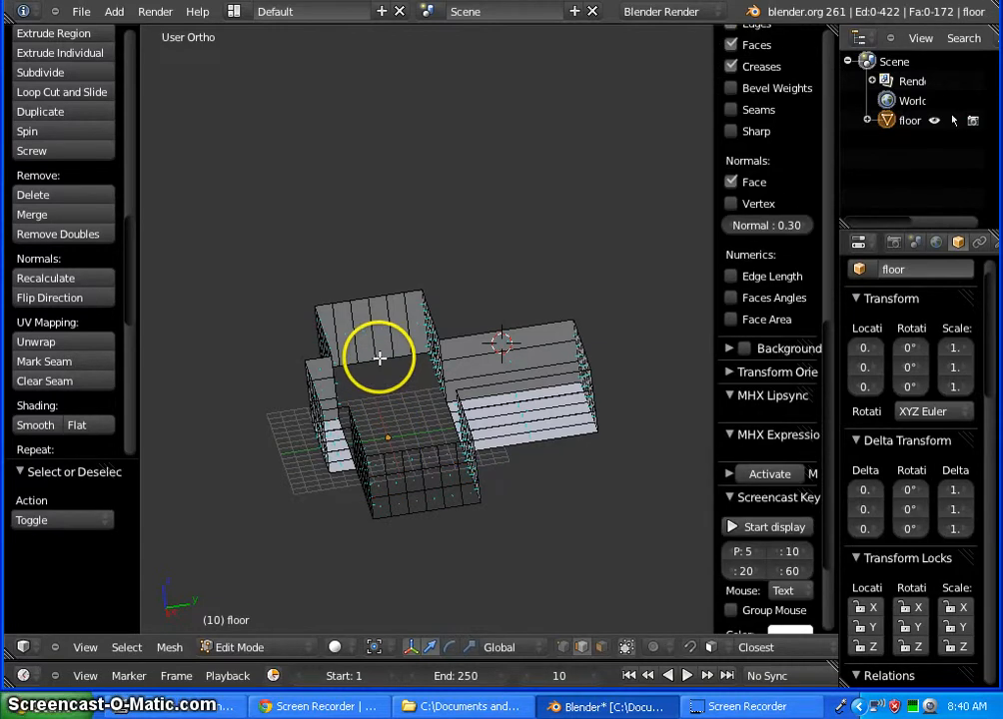
pyautogui.hotkey('ctrl', 'r')
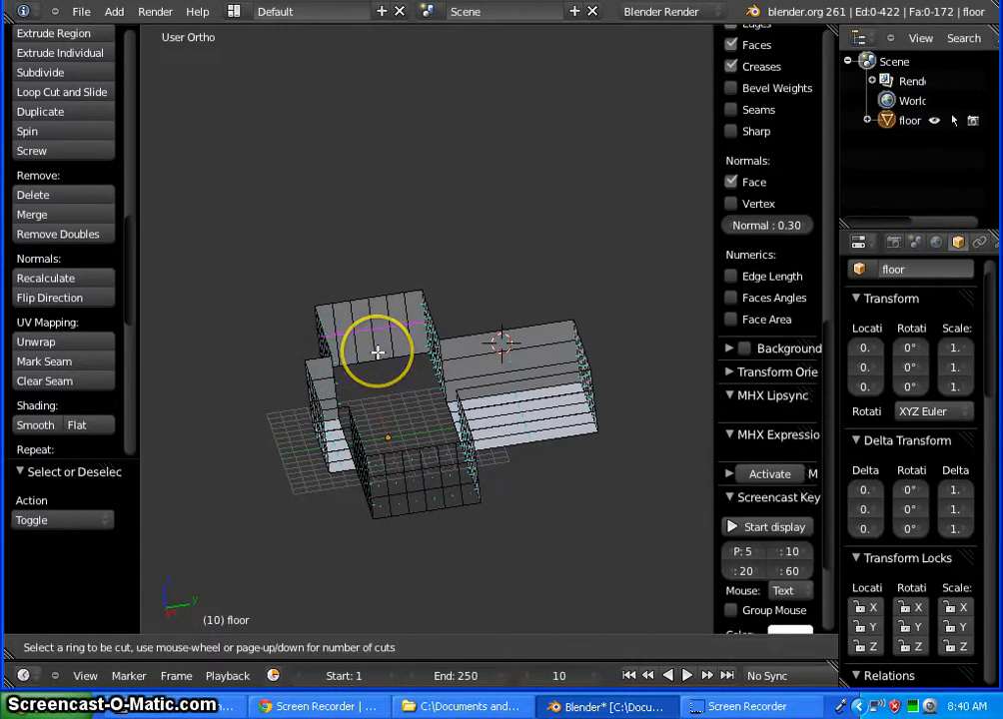
pyautogui.click(375, 351)
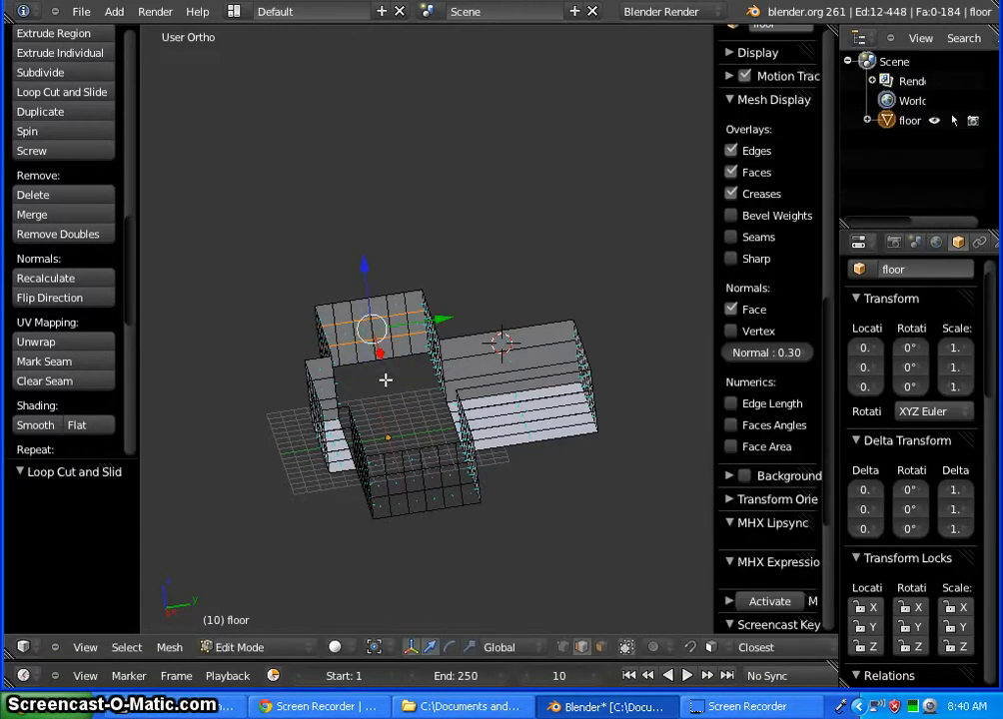
pyautogui.moveTo(553, 524)
pyautogui.mouseDown(button='middle')
pyautogui.moveTo(538, 532)
pyautogui.moveTo(567, 537)
pyautogui.moveTo(554, 534)
pyautogui.mouseUp(button='middle')
pyautogui.press('a')
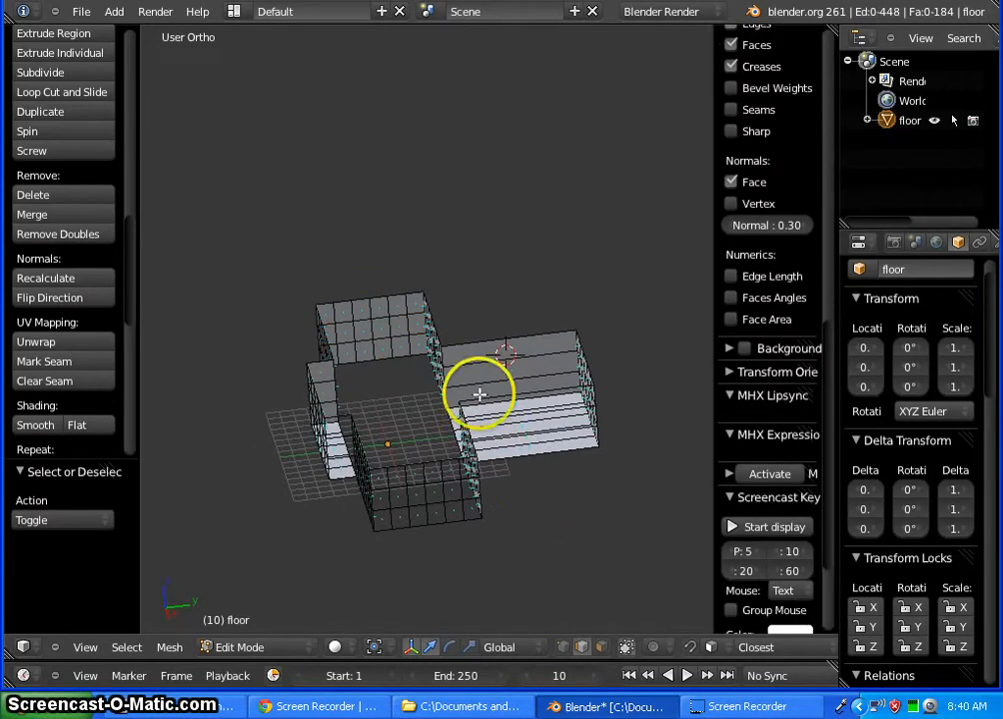
# Cut a window opening in each of the long wing's end walls by deleting one middle-row face near the centre
pyautogui.rightClick(379, 326)
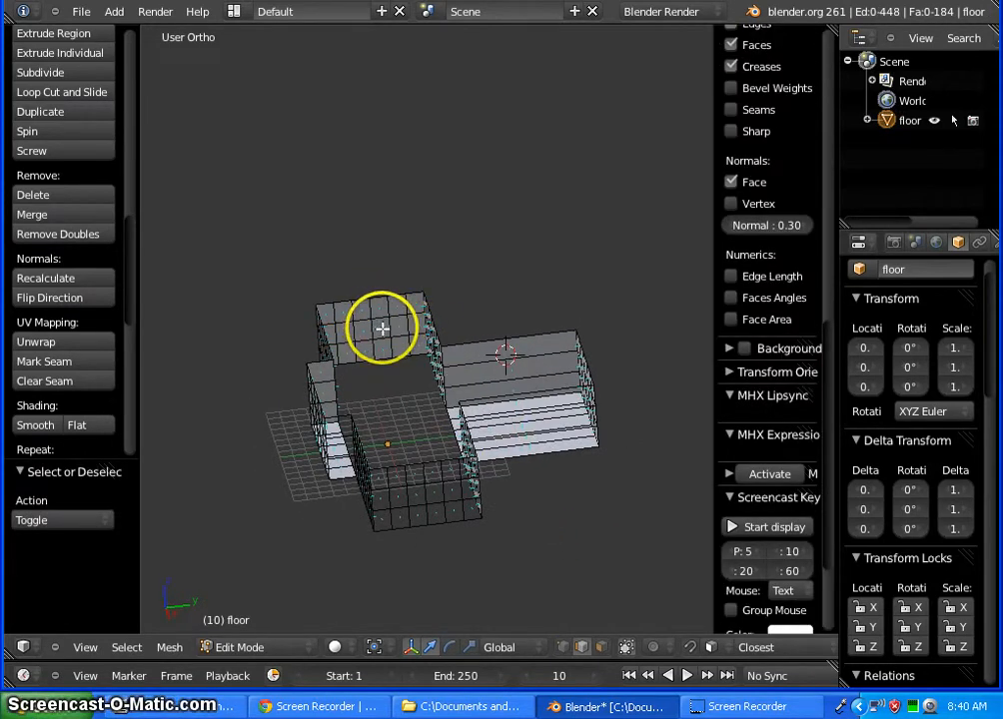
pyautogui.click(600, 647)
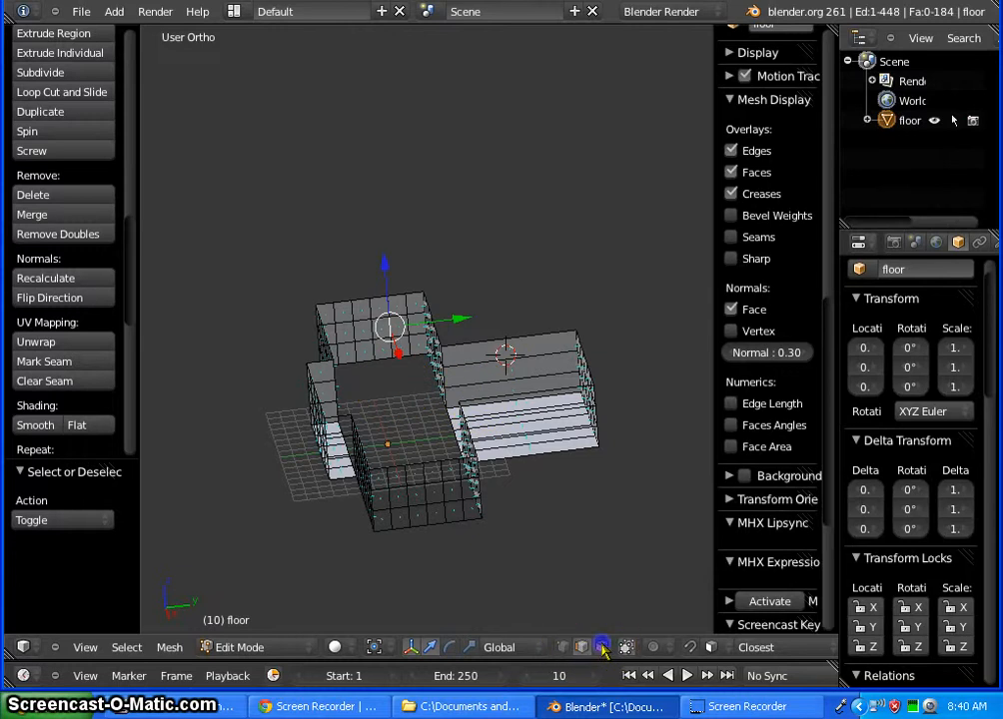
pyautogui.rightClick(383, 327)
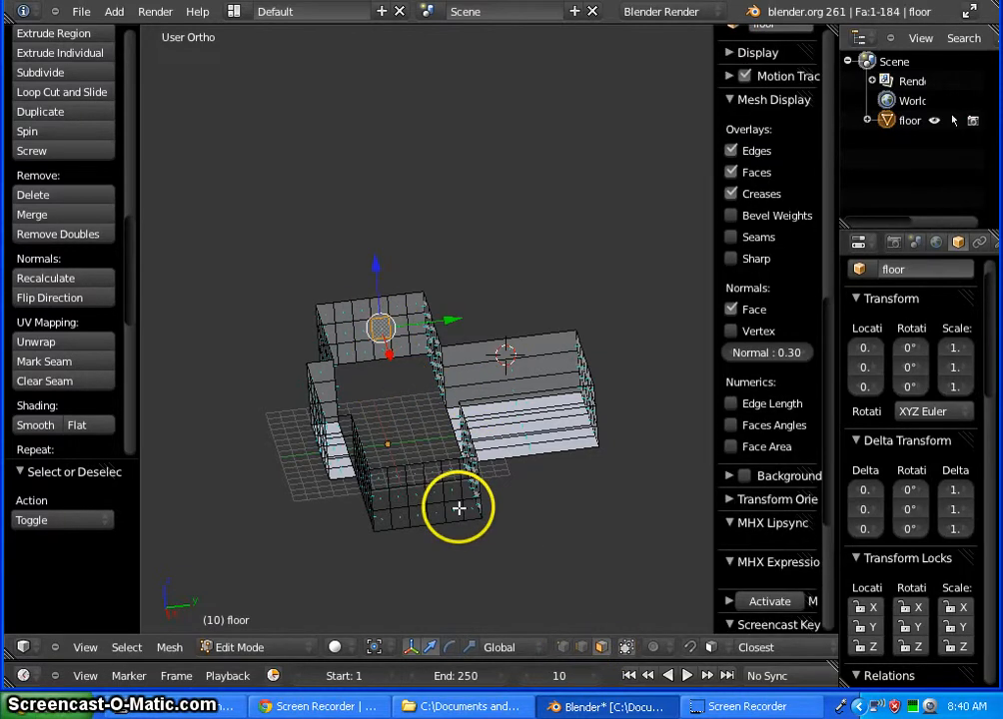
pyautogui.moveTo(473, 509); pyautogui.dragTo(547, 520, button='middle')
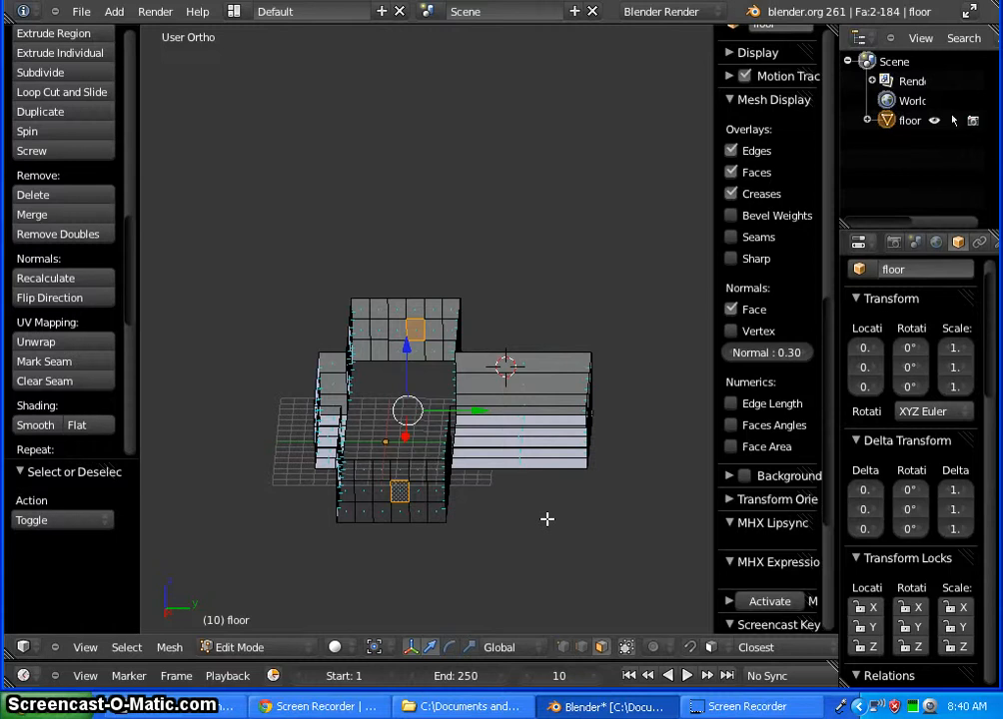
pyautogui.press('x')
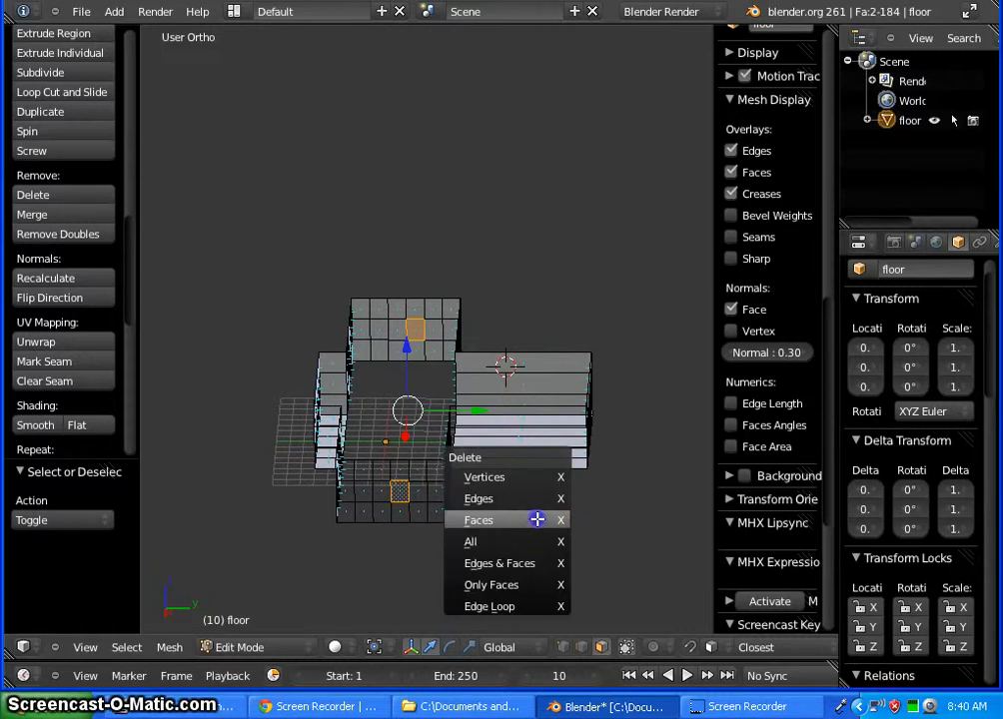
pyautogui.click(540, 518)
pyautogui.moveTo(341, 541); pyautogui.dragTo(584, 571, button='middle')
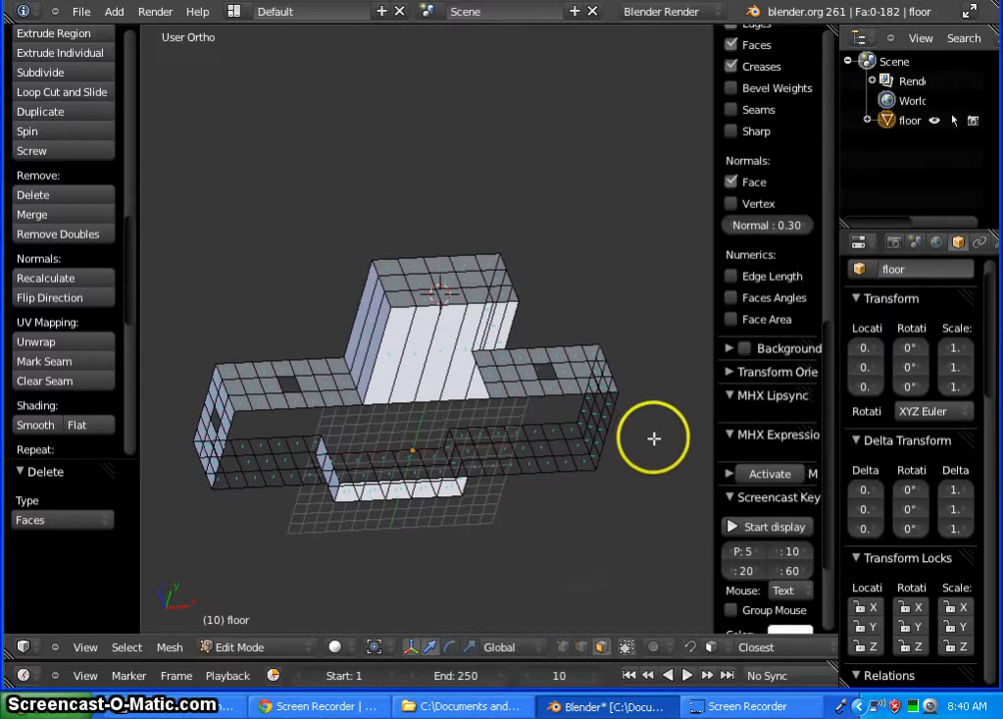
# Fill the floor of the long wing's positive-X arm with a face from its four bottom corner vertices and flip its normal
pyautogui.moveTo(653, 439); pyautogui.dragTo(484, 261, button='middle')
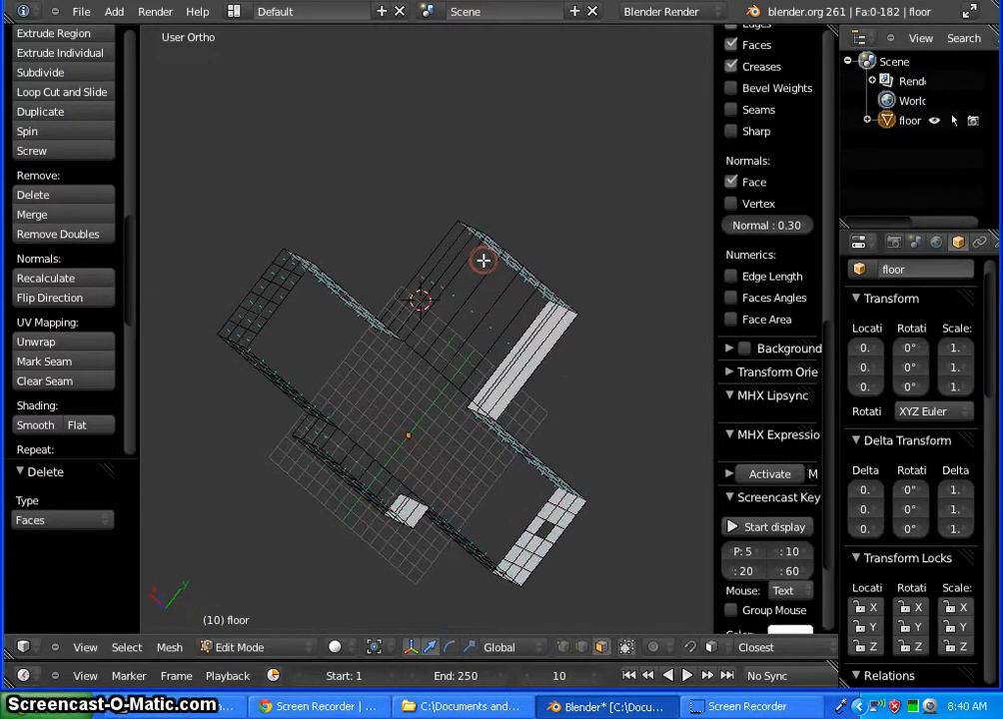
pyautogui.click(564, 646)
pyautogui.scroll(3, 390, 315)
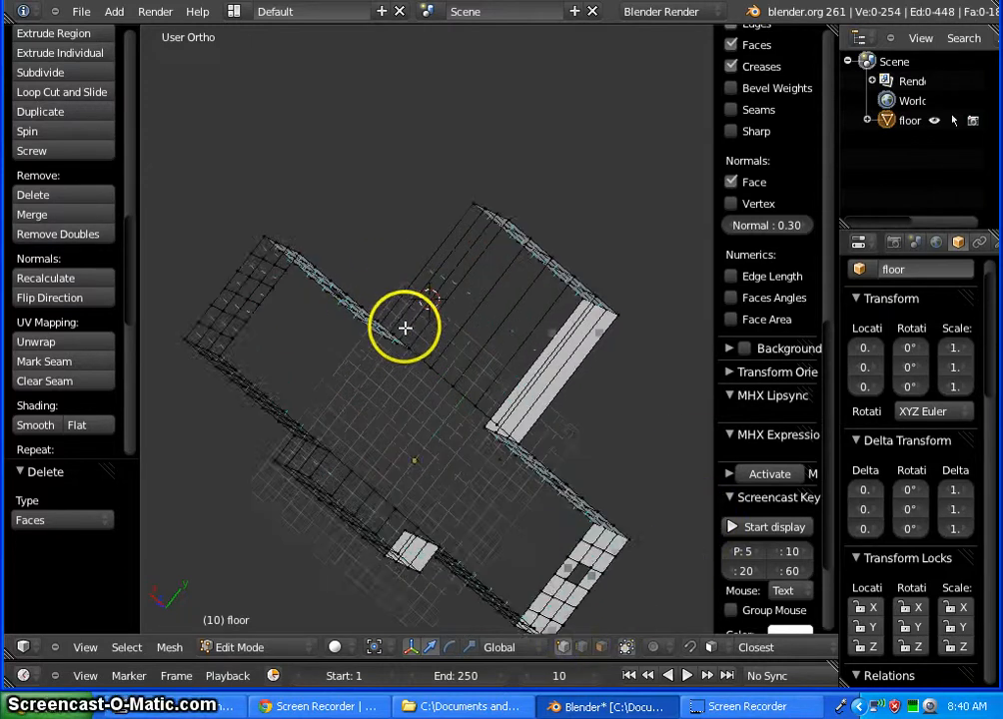
pyautogui.rightClick(414, 357)
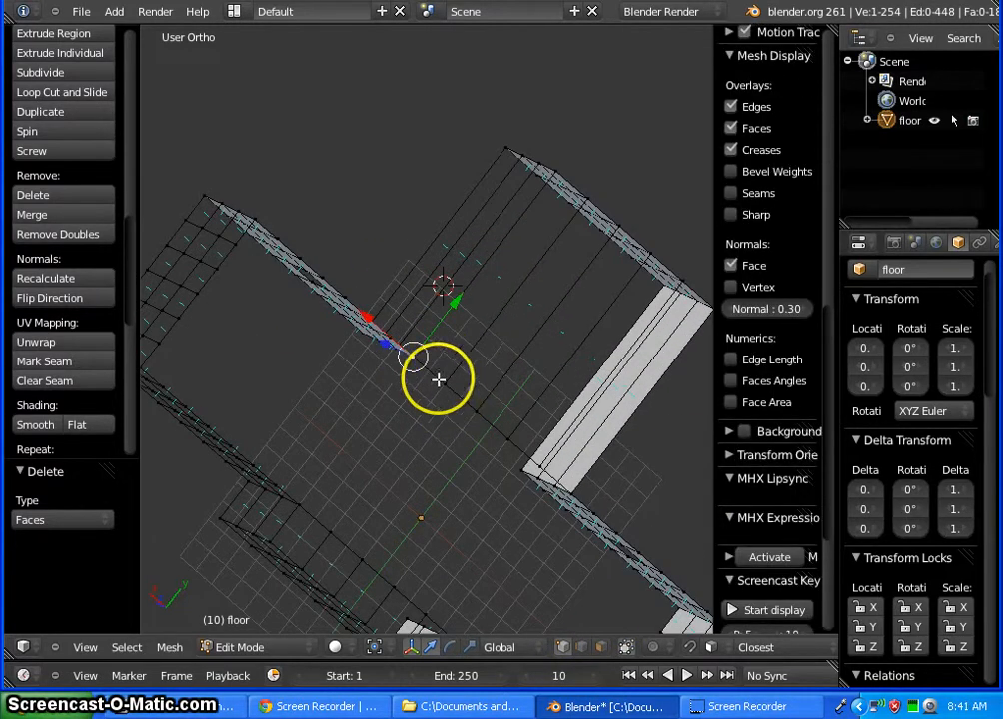
pyautogui.keyDown('shift'); pyautogui.rightClick(256, 217); pyautogui.keyUp('shift')
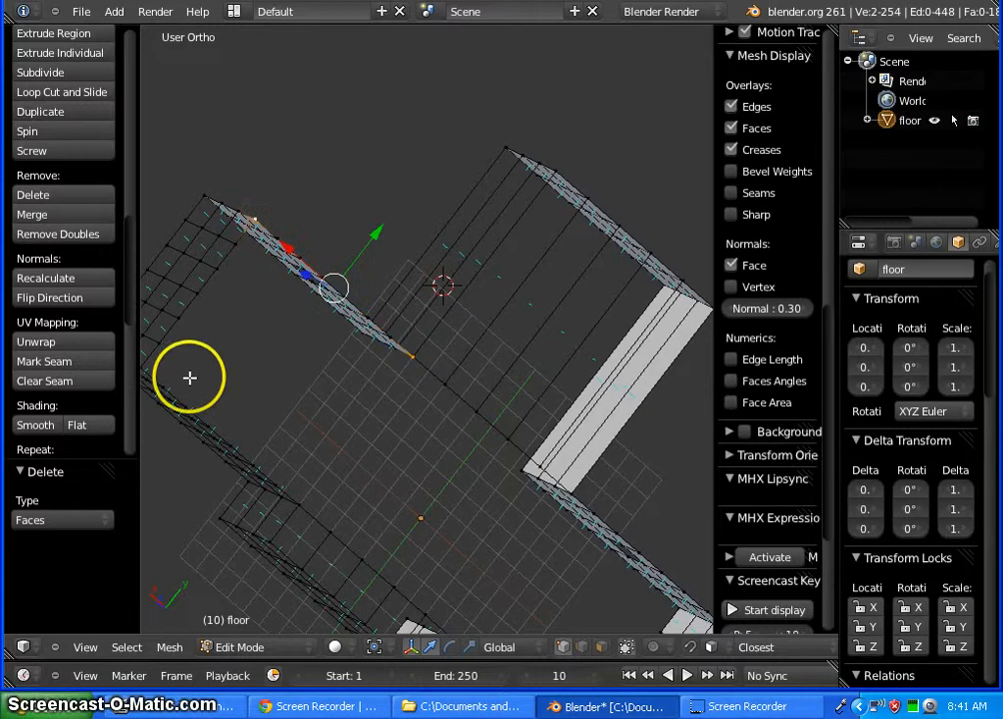
pyautogui.keyDown('shift'); pyautogui.rightClick(144, 370); pyautogui.keyUp('shift')
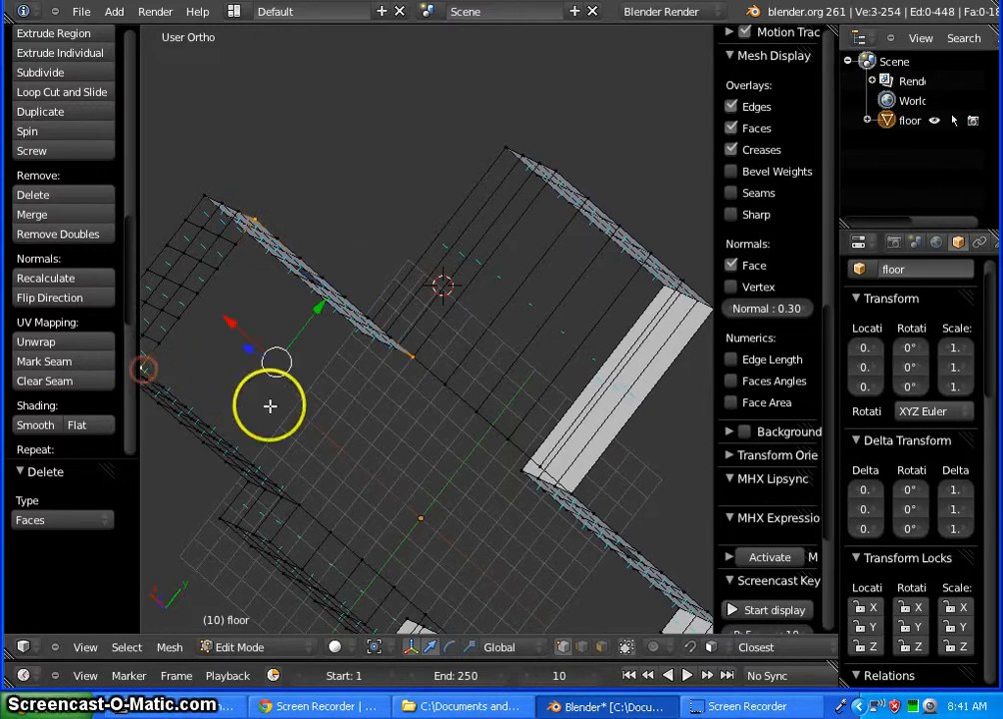
pyautogui.moveTo(317, 416); pyautogui.dragTo(291, 511, button='middle')
pyautogui.keyDown('shift'); pyautogui.rightClick(277, 513); pyautogui.keyUp('shift')
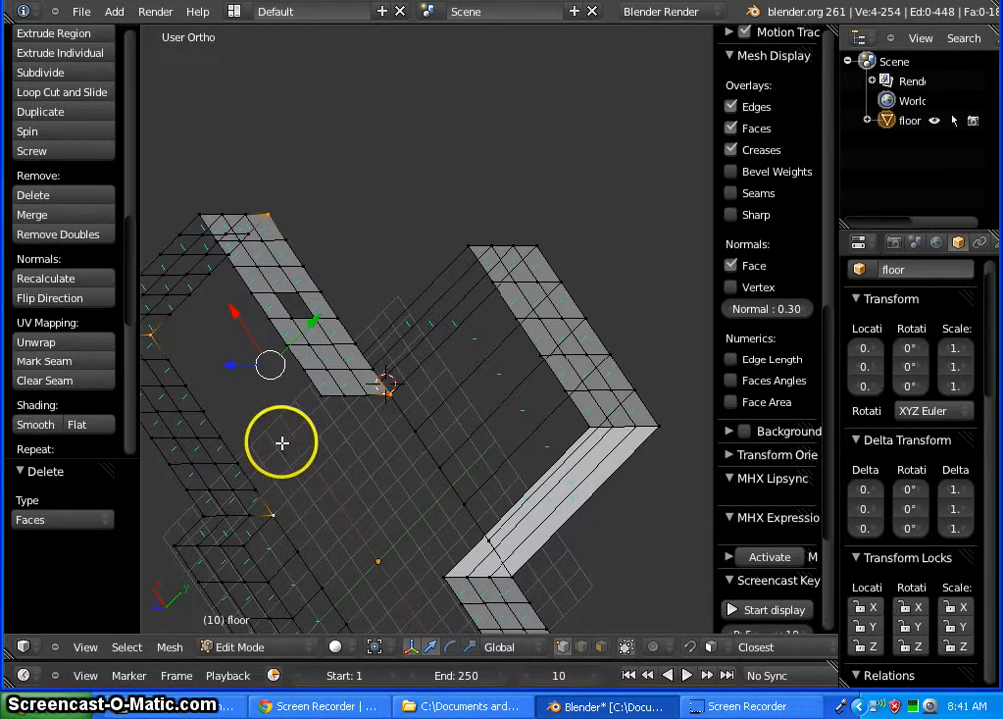
pyautogui.press('f')
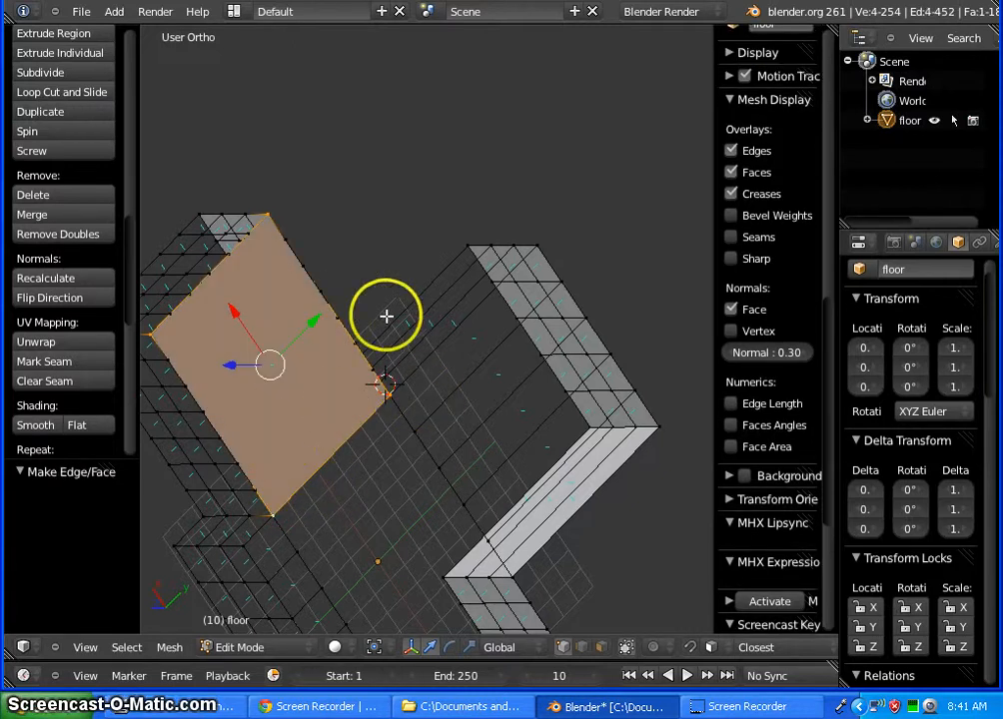
pyautogui.click(80, 298)
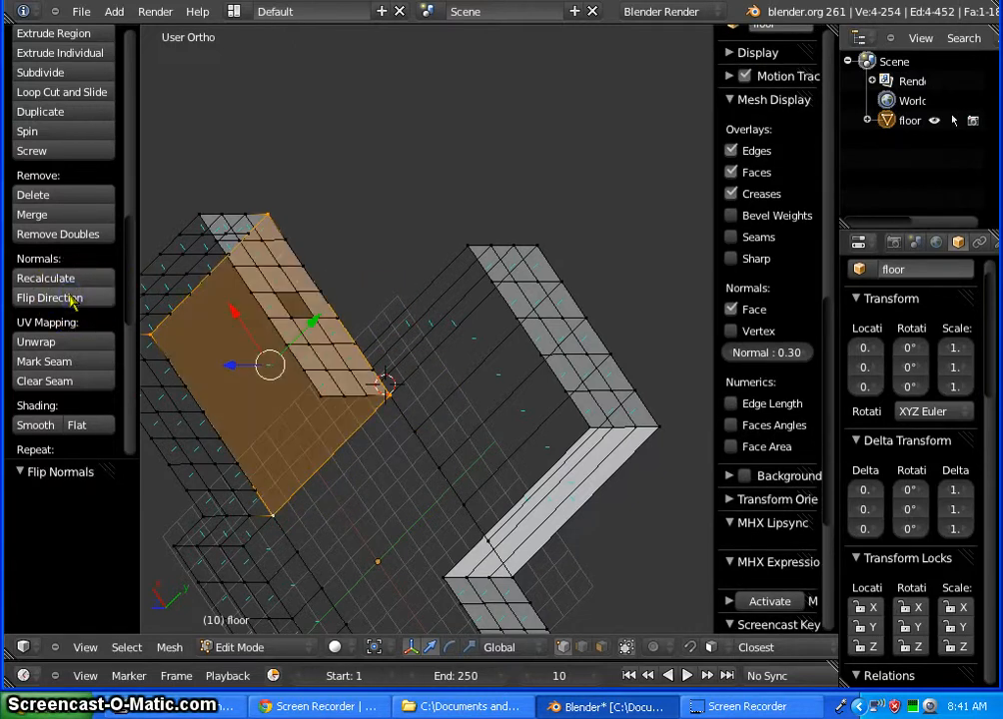
# Fill the floor of the long wing's negative-X arm from its four bottom corner vertices, flip its normal and deselect everything
pyautogui.keyDown('shift'); pyautogui.moveTo(442, 528); pyautogui.dragTo(418, 232, button='middle'); pyautogui.keyUp('shift')
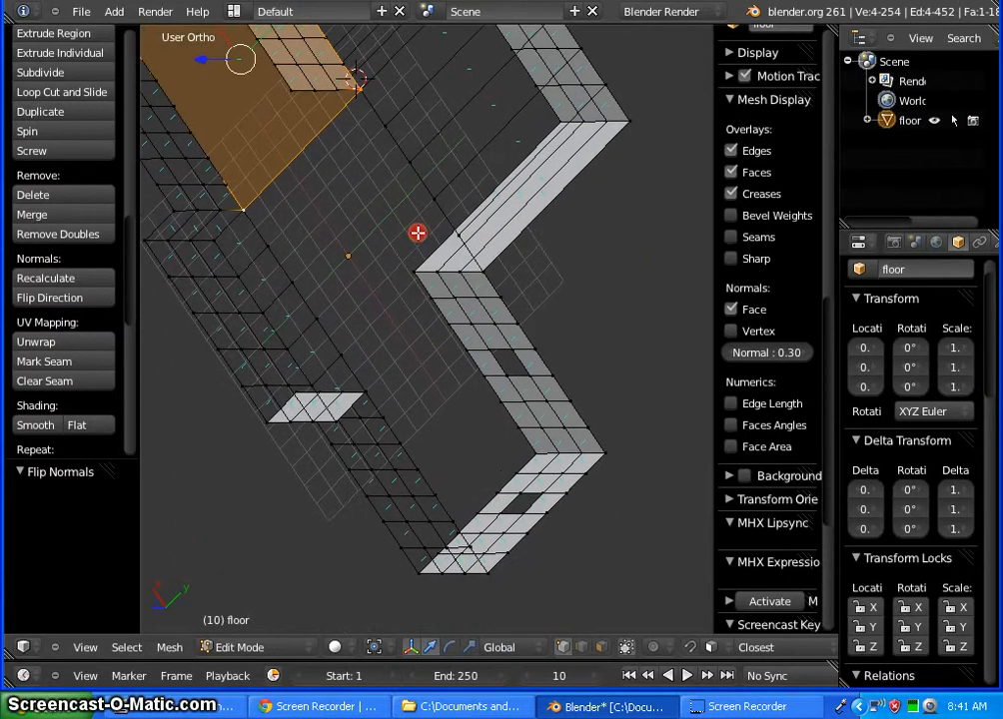
pyautogui.rightClick(481, 270)
pyautogui.keyDown('shift'); pyautogui.rightClick(607, 454); pyautogui.keyUp('shift')
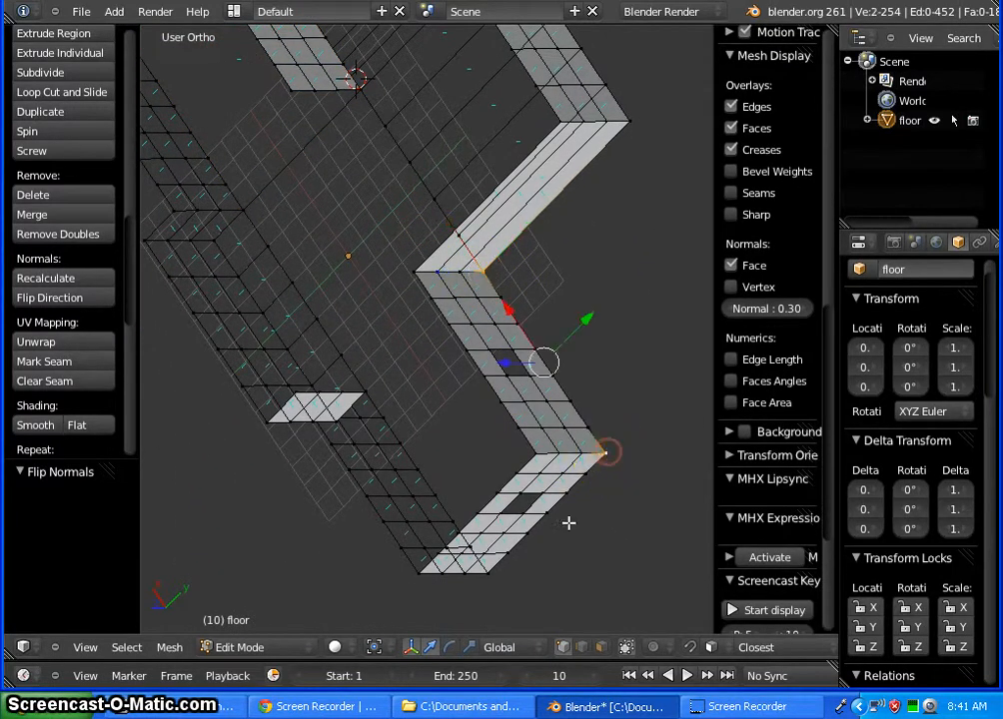
pyautogui.keyDown('shift'); pyautogui.rightClick(487, 571); pyautogui.keyUp('shift')
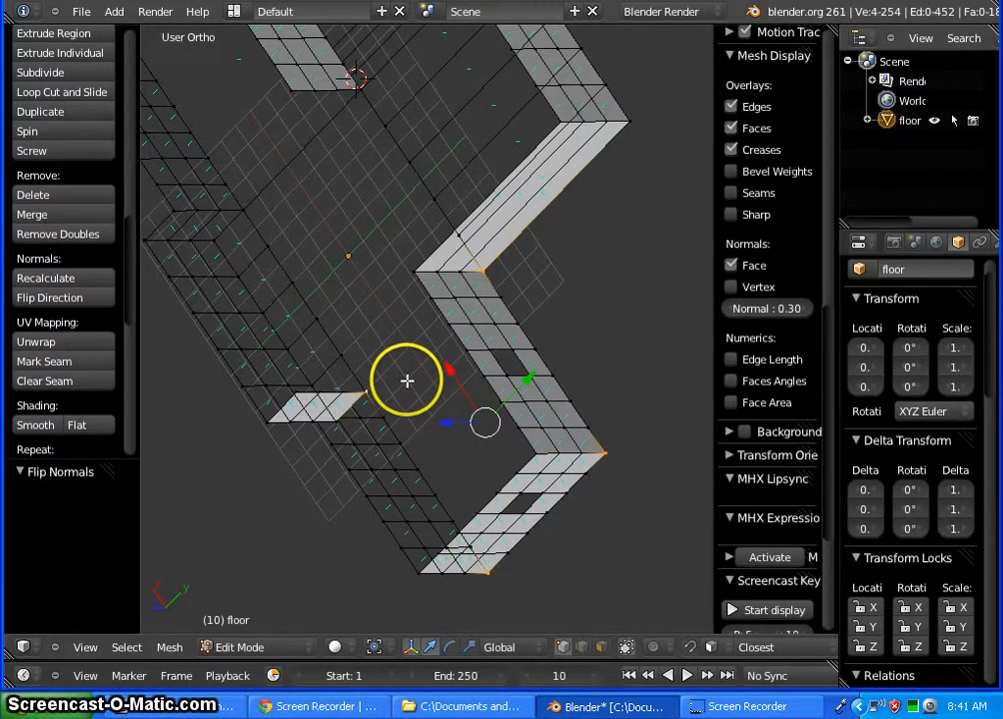
pyautogui.press('f')
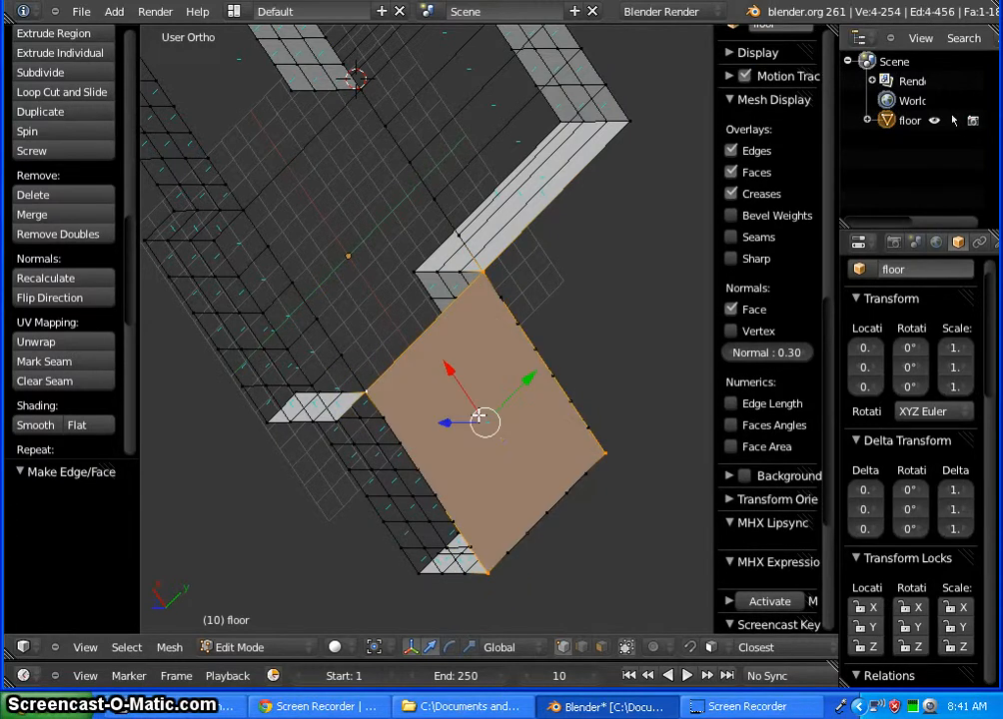
pyautogui.click(76, 299)
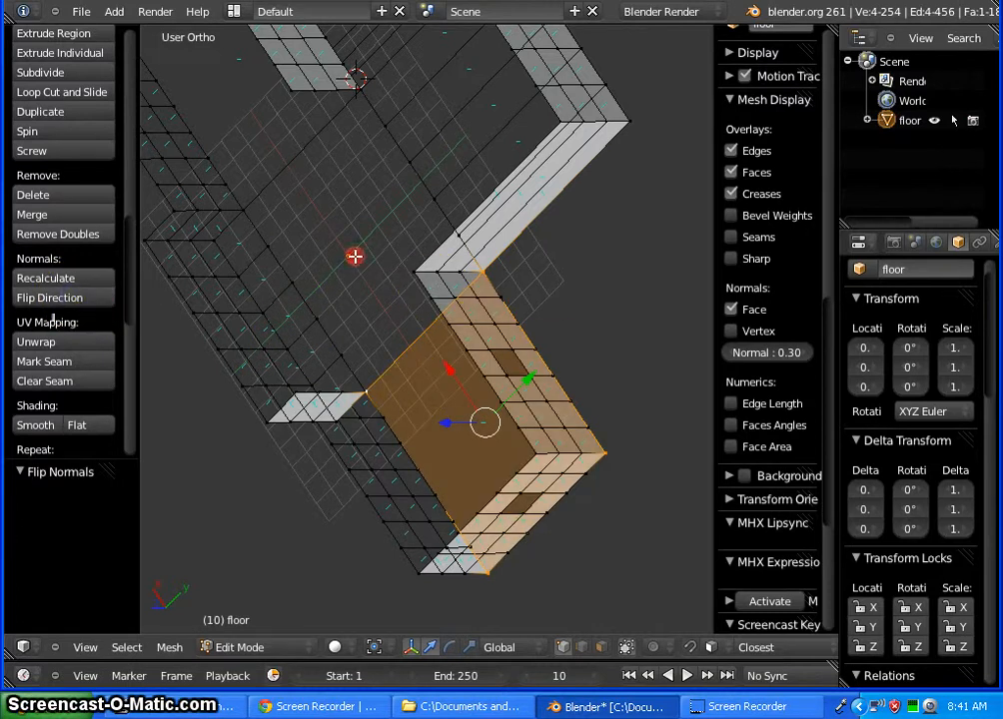
pyautogui.moveTo(353, 254); pyautogui.dragTo(373, 287, button='middle')
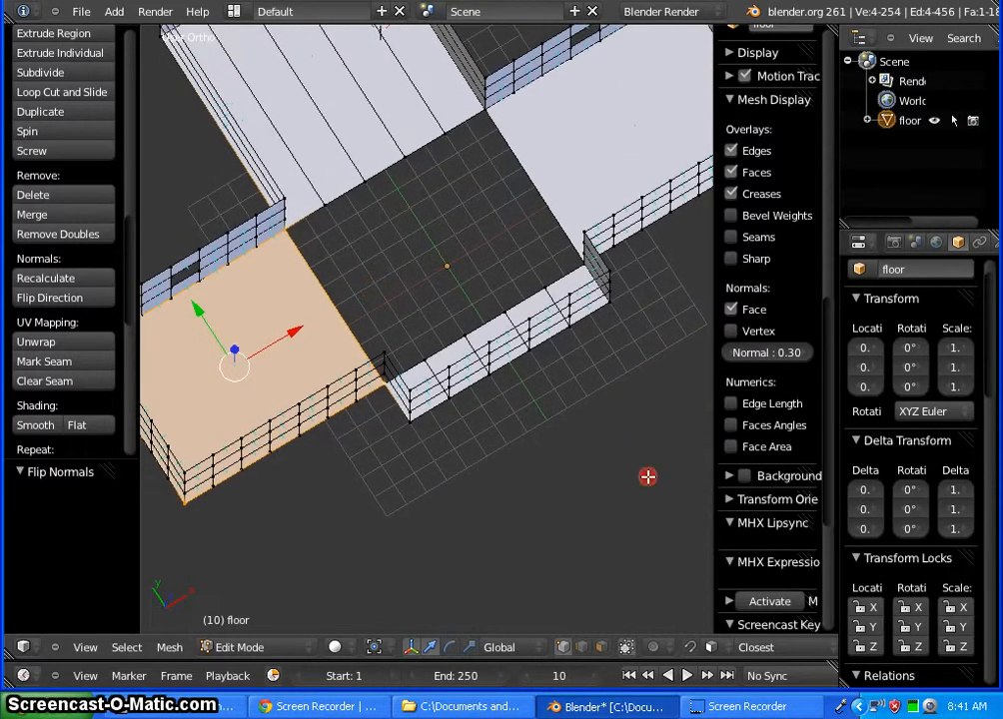
pyautogui.moveTo(647, 477); pyautogui.dragTo(607, 500, button='middle')
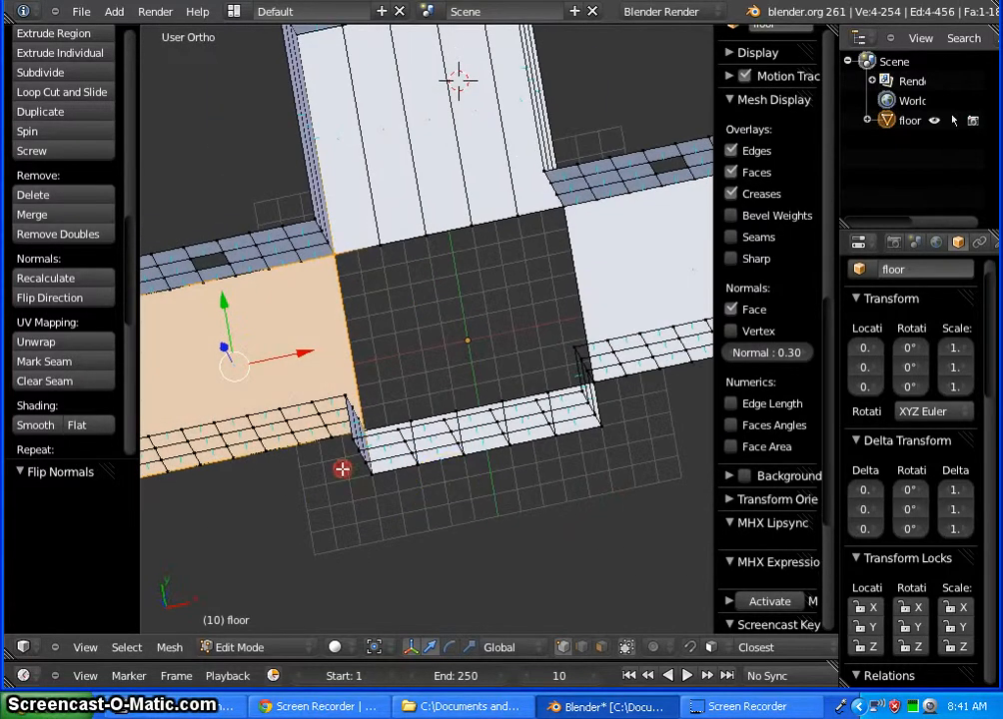
pyautogui.moveTo(372, 347); pyautogui.dragTo(320, 323, button='middle')
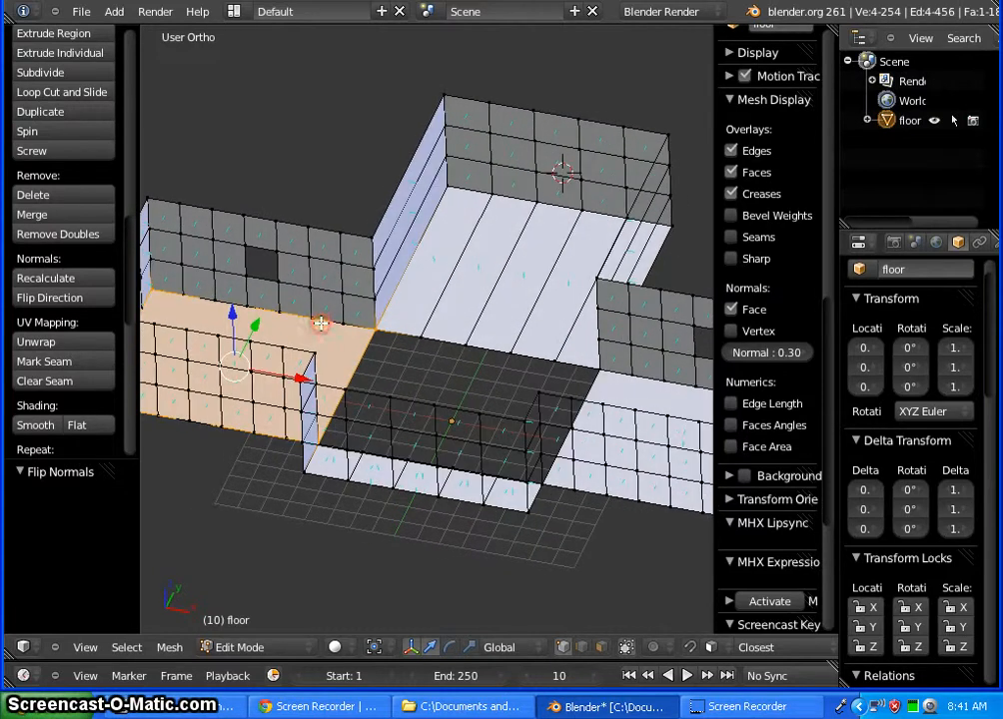
pyautogui.press('a')
# Examine the building's walls, floors and open centre from several angles above
pyautogui.scroll(-2, 428, 268)
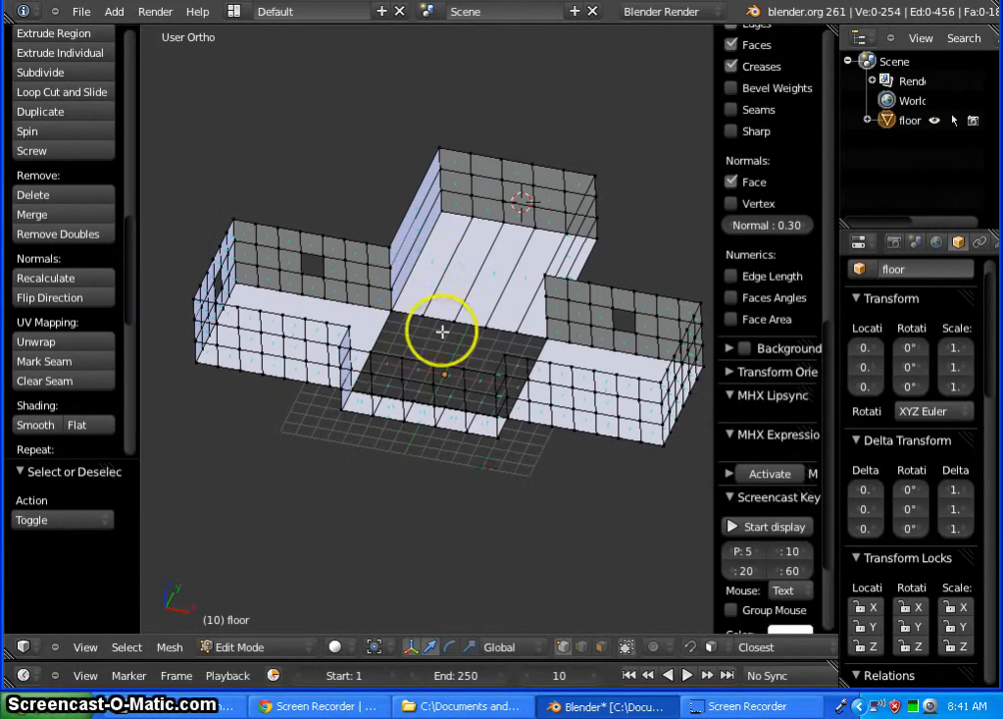
pyautogui.moveTo(549, 482); pyautogui.dragTo(528, 456, button='middle')
pyautogui.moveTo(584, 428)
pyautogui.mouseDown(button='middle')
pyautogui.moveTo(400, 429)
pyautogui.moveTo(332, 417)
pyautogui.moveTo(381, 454)
pyautogui.moveTo(536, 458)
pyautogui.moveTo(586, 437)
pyautogui.moveTo(591, 421)
pyautogui.moveTo(586, 428)
pyautogui.mouseUp(button='middle')
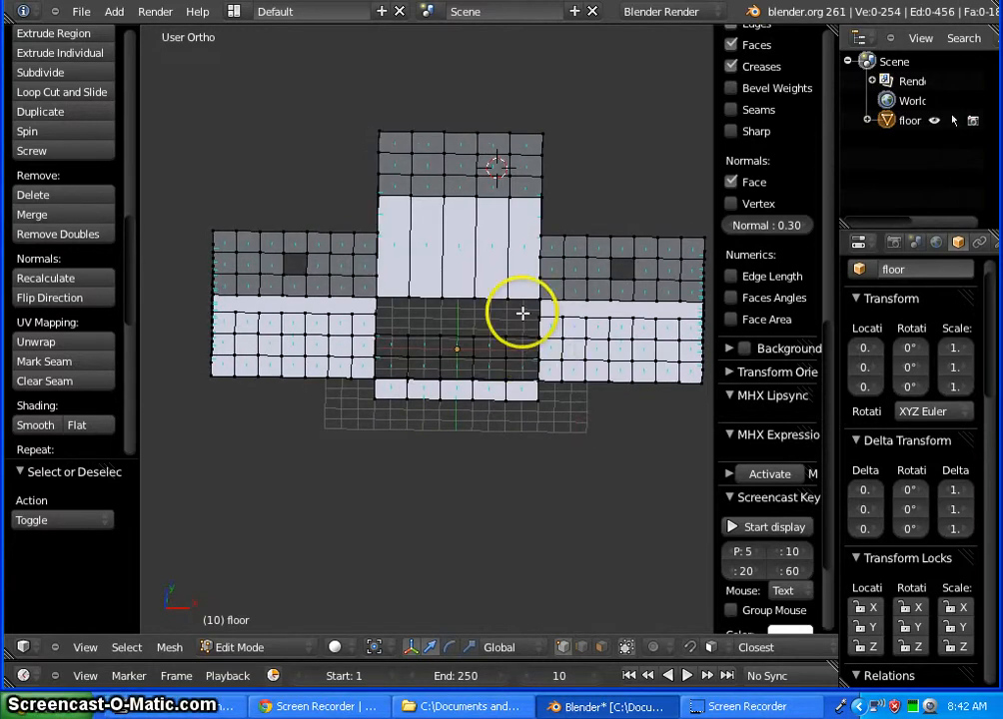
pyautogui.keyDown('shift'); pyautogui.moveTo(512, 305); pyautogui.dragTo(430, 333, button='middle'); pyautogui.keyUp('shift')
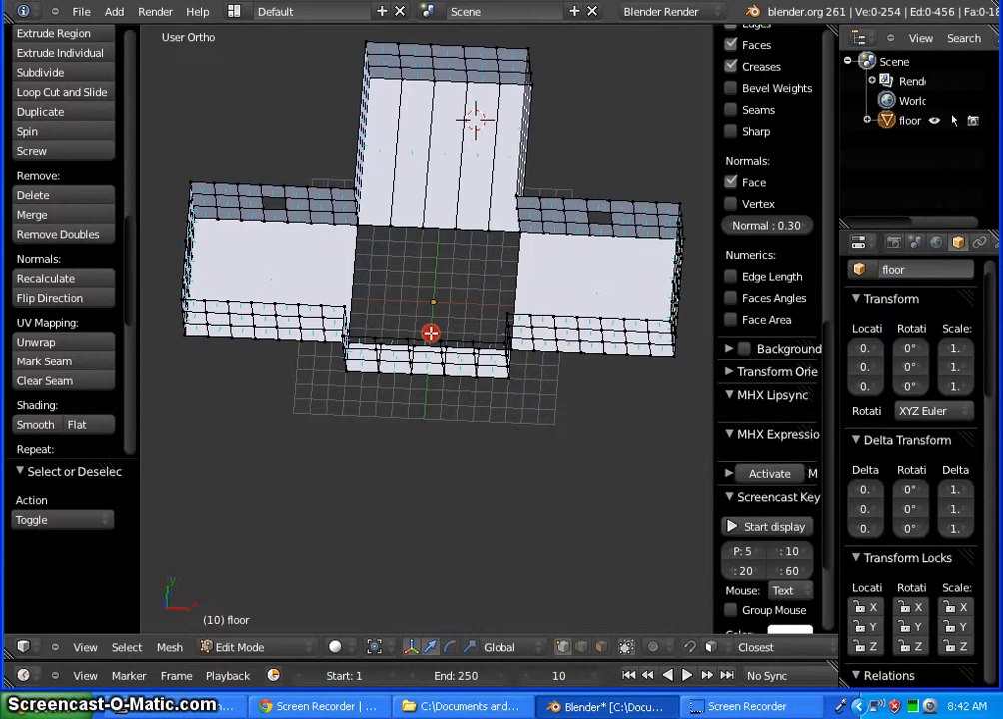
pyautogui.moveTo(428, 165)
pyautogui.keyDown('shift'); pyautogui.mouseDown(button='middle')
pyautogui.moveTo(418, 206)
pyautogui.moveTo(398, 226)
pyautogui.mouseUp(button='middle'); pyautogui.keyUp('shift')
pyautogui.moveTo(507, 416)
pyautogui.mouseDown(button='middle')
pyautogui.moveTo(399, 441)
pyautogui.moveTo(430, 442)
pyautogui.moveTo(523, 406)
pyautogui.moveTo(532, 415)
pyautogui.moveTo(519, 412)
pyautogui.mouseUp(button='middle')
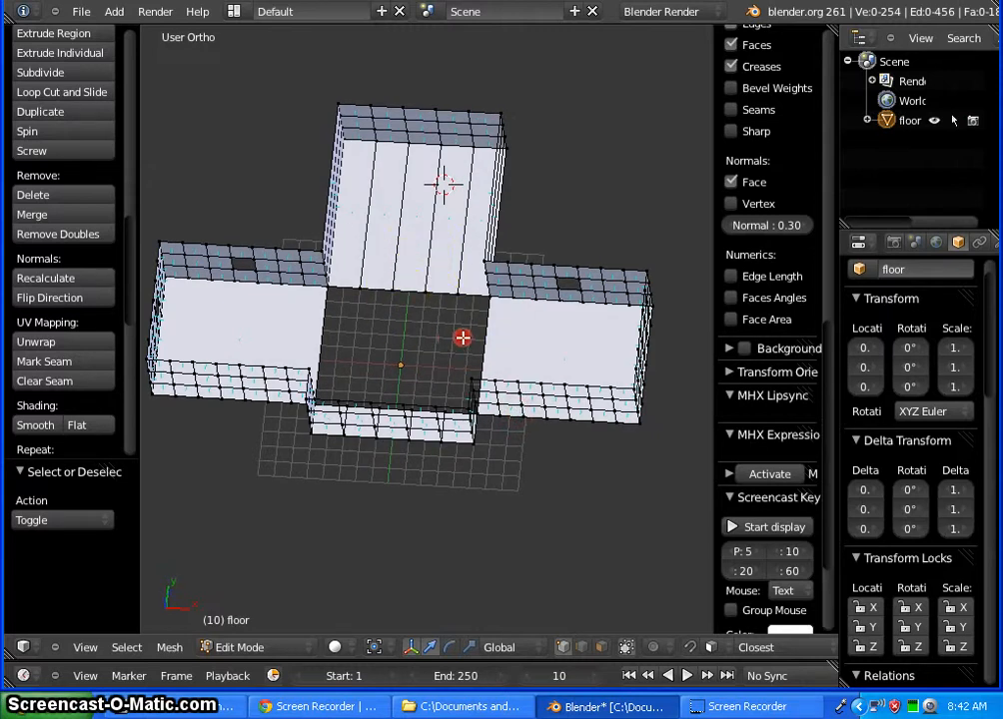
pyautogui.moveTo(461, 338)
pyautogui.mouseDown(button='middle')
pyautogui.moveTo(475, 333)
pyautogui.moveTo(454, 326)
pyautogui.moveTo(467, 319)
pyautogui.mouseUp(button='middle')
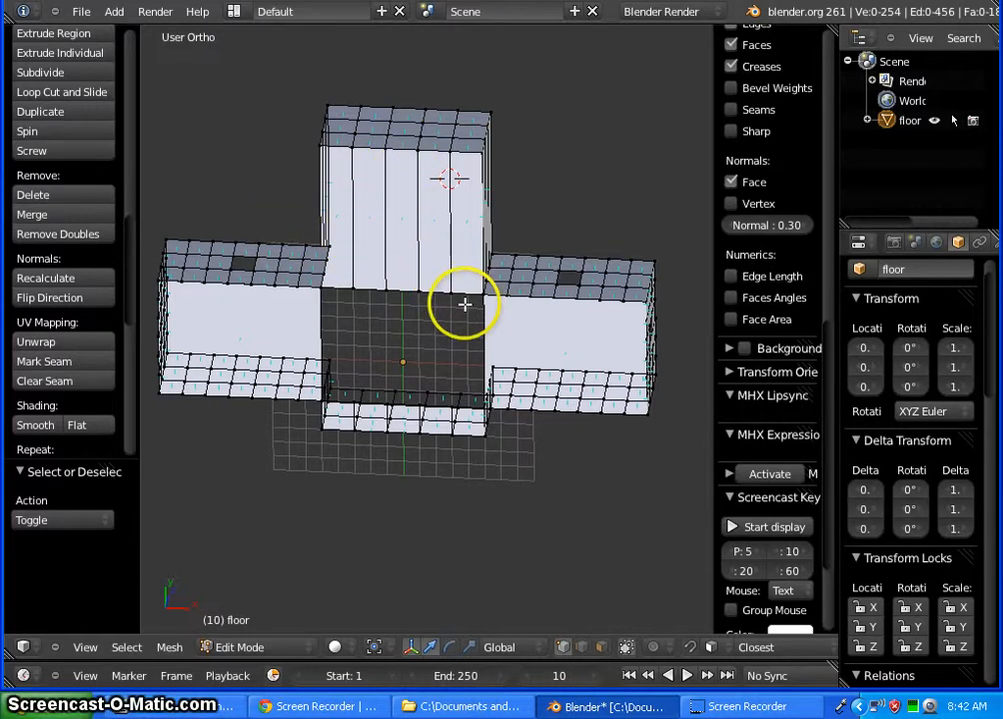
pyautogui.moveTo(465, 304)
pyautogui.mouseDown(button='middle')
pyautogui.moveTo(445, 285)
pyautogui.moveTo(392, 285)
pyautogui.moveTo(452, 289)
pyautogui.moveTo(466, 278)
pyautogui.moveTo(457, 277)
pyautogui.mouseUp(button='middle')
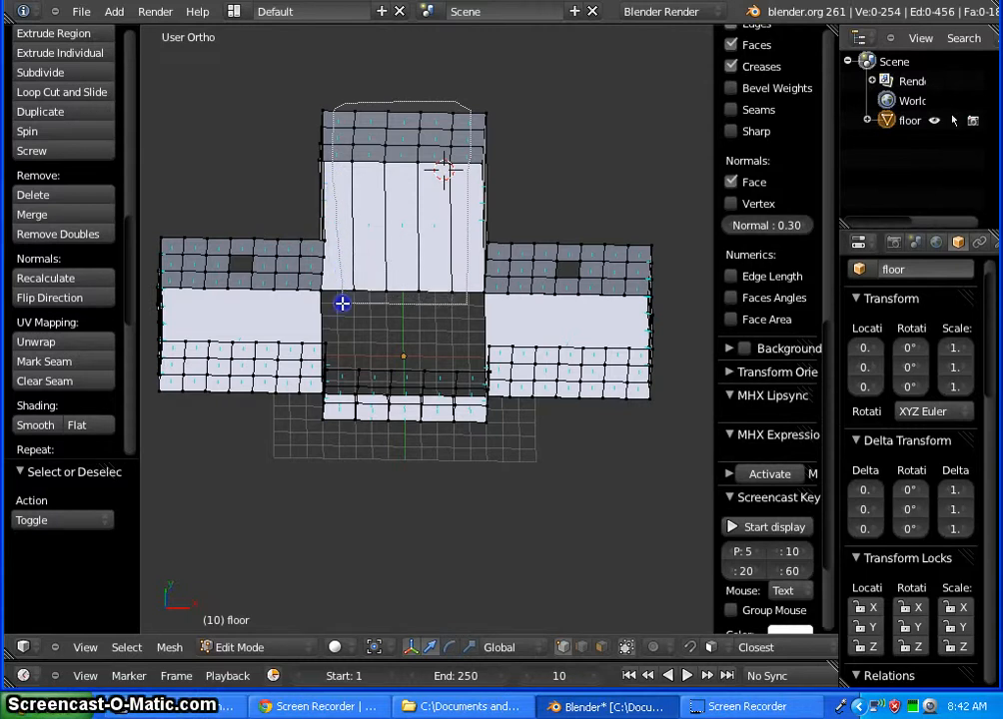
# Delete all floor and end-wall faces of the positive-Y wing, keeping its two side walls
pyautogui.keyDown('ctrl'); pyautogui.moveTo(342, 303); pyautogui.dragTo(342, 299); pyautogui.keyUp('ctrl')
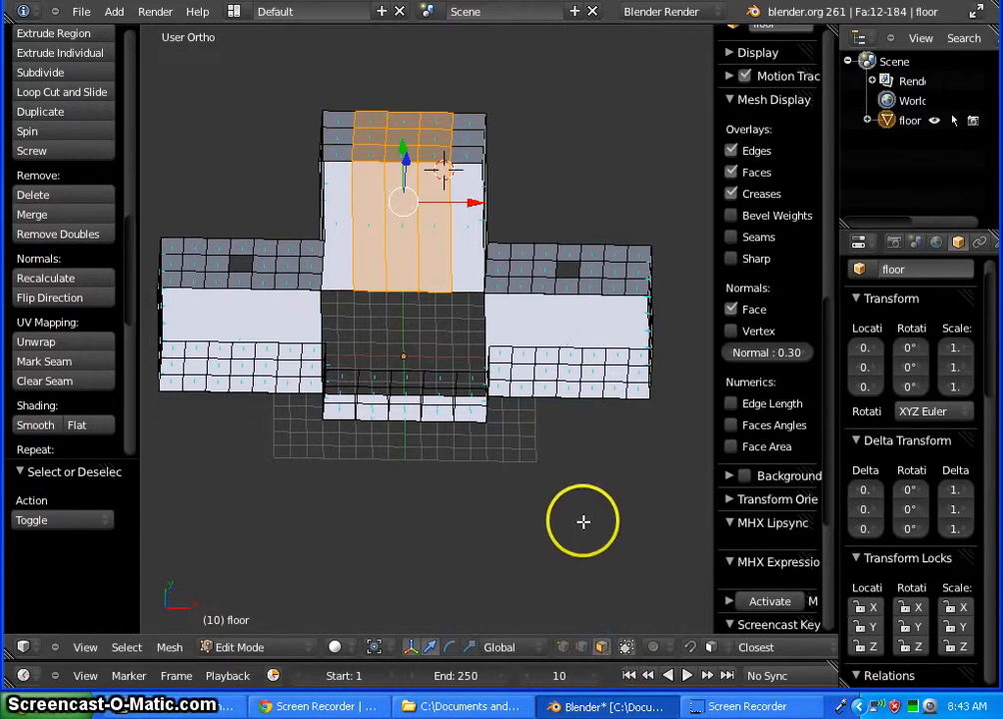
pyautogui.press('a')
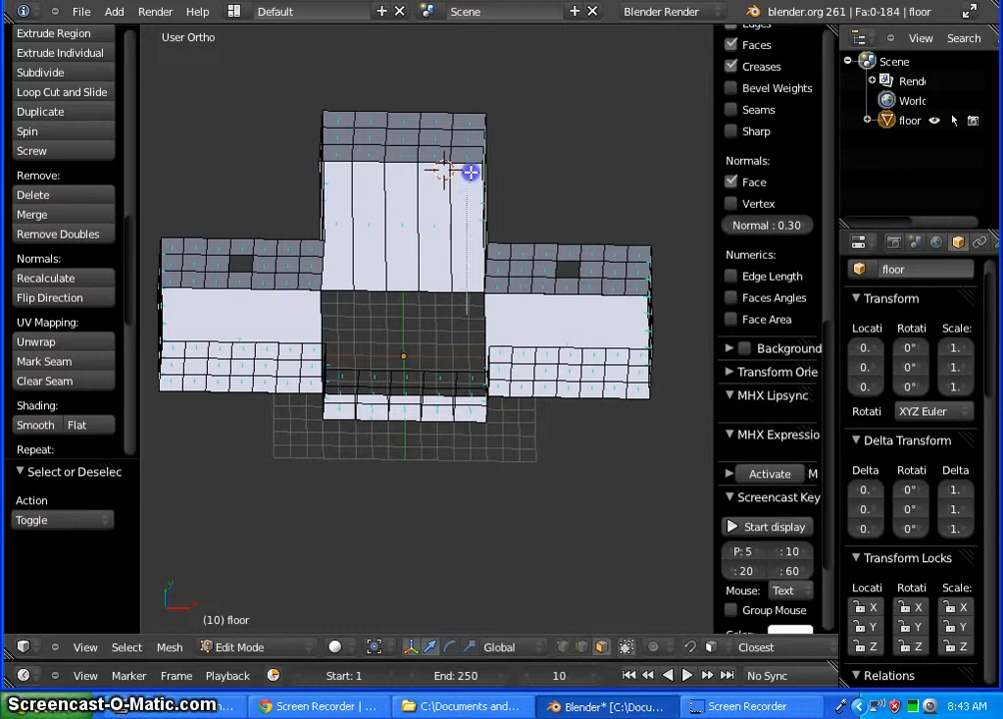
pyautogui.keyDown('ctrl'); pyautogui.moveTo(393, 99); pyautogui.dragTo(361, 103); pyautogui.keyUp('ctrl')
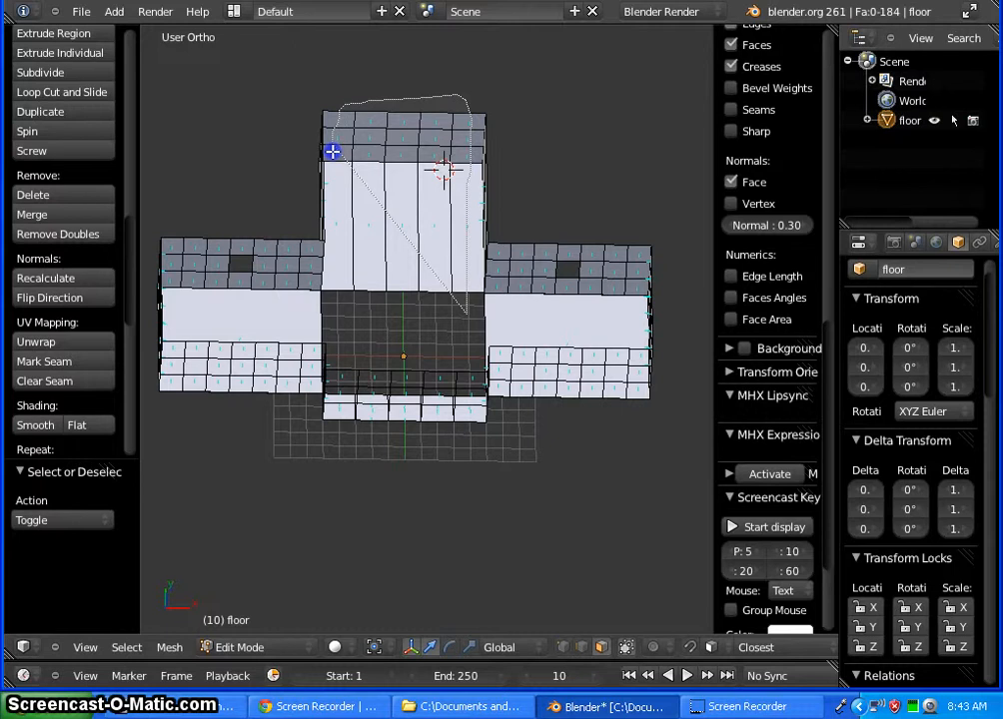
pyautogui.keyDown('ctrl'); pyautogui.moveTo(340, 190); pyautogui.dragTo(347, 256); pyautogui.keyUp('ctrl')
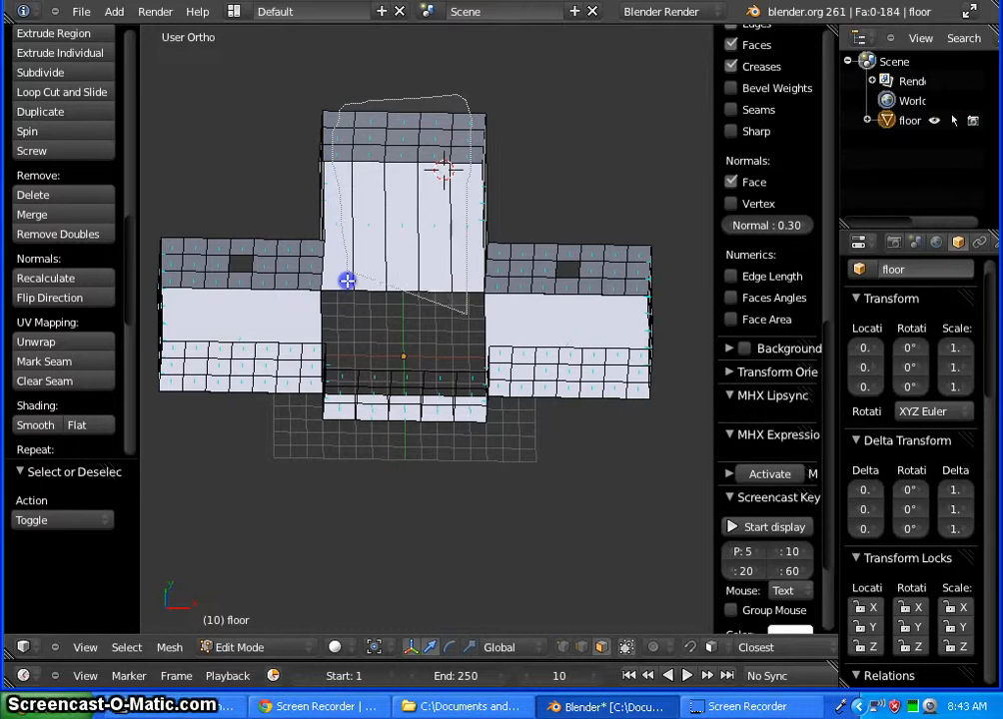
pyautogui.keyDown('ctrl'); pyautogui.moveTo(347, 309); pyautogui.dragTo(353, 310); pyautogui.keyUp('ctrl')
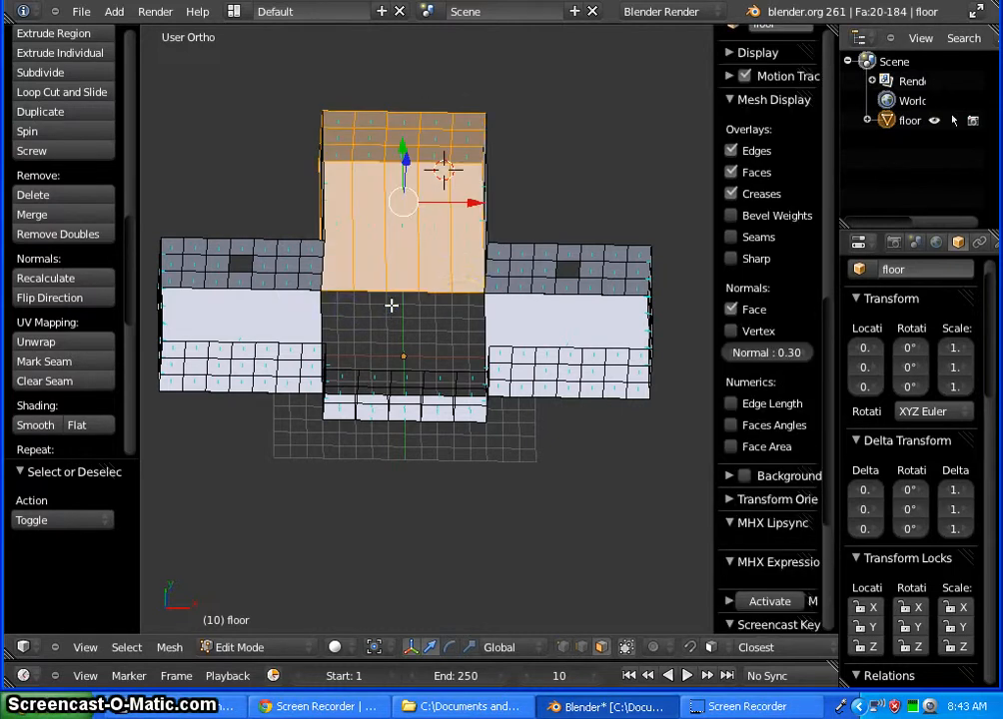
pyautogui.moveTo(588, 181); pyautogui.dragTo(616, 174, button='middle')
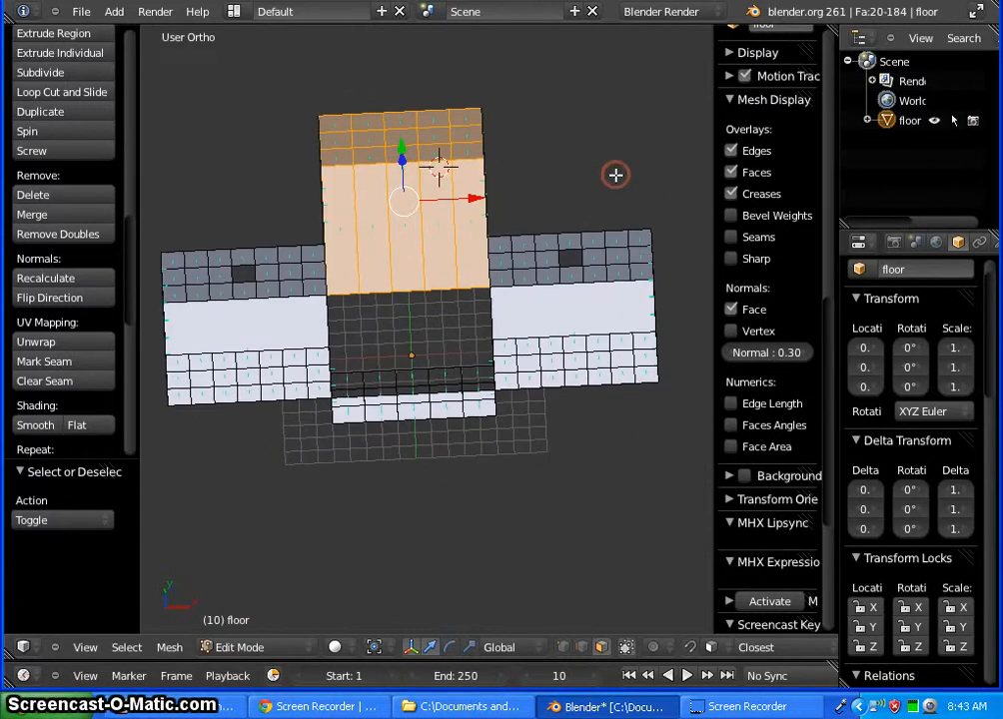
pyautogui.press('x')
pyautogui.click(555, 166)
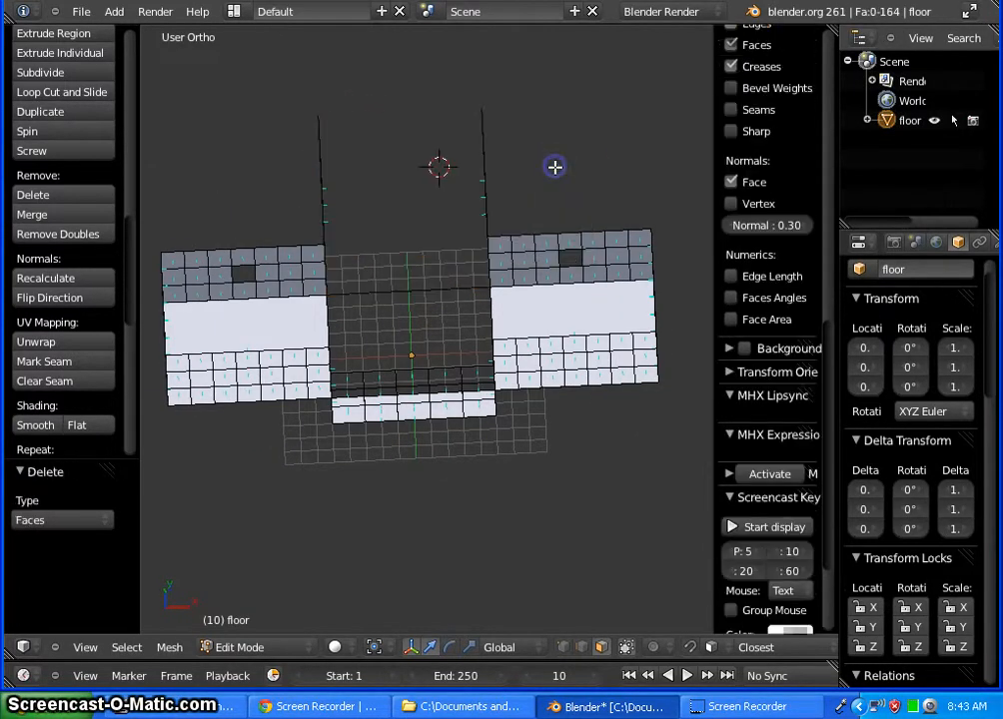
# Delete the four intermediate vertices on the floor line between the positive-Y wing and the open centre
pyautogui.moveTo(589, 174); pyautogui.dragTo(312, 401, button='middle')
pyautogui.moveTo(511, 267)
pyautogui.mouseDown(button='middle')
pyautogui.moveTo(535, 249)
pyautogui.moveTo(518, 481)
pyautogui.moveTo(547, 480)
pyautogui.moveTo(570, 438)
pyautogui.moveTo(495, 338)
pyautogui.moveTo(487, 267)
pyautogui.moveTo(530, 179)
pyautogui.moveTo(480, 150)
pyautogui.moveTo(473, 161)
pyautogui.moveTo(569, 200)
pyautogui.moveTo(513, 177)
pyautogui.mouseUp(button='middle')
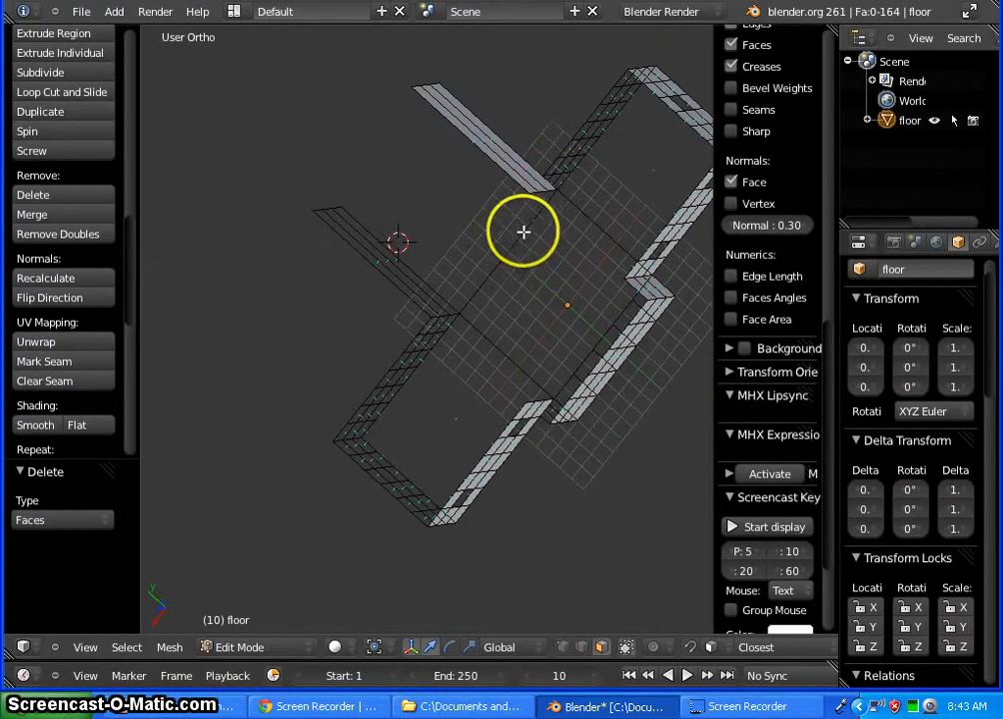
pyautogui.click(564, 646)
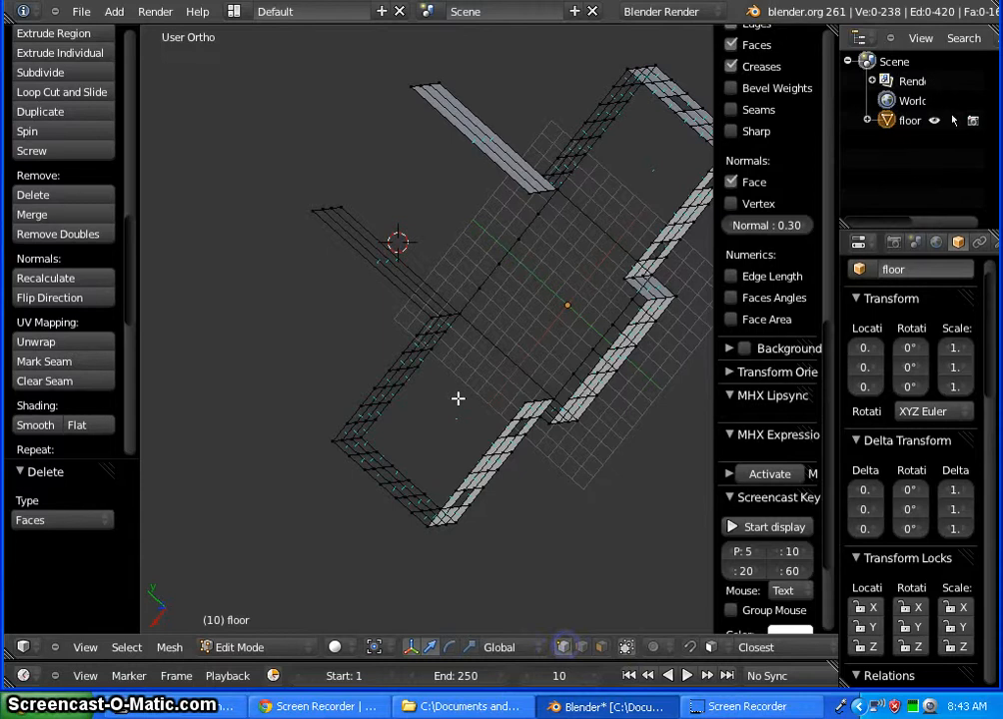
pyautogui.scroll(1, 528, 244)
pyautogui.scroll(2, 528, 244)
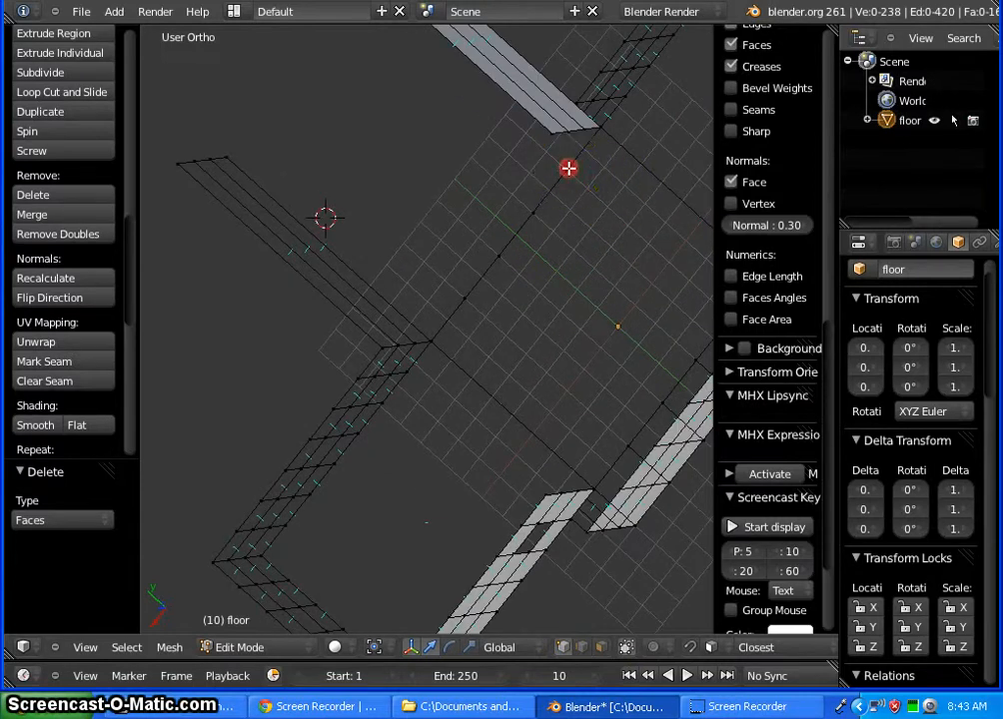
pyautogui.rightClick(567, 170)
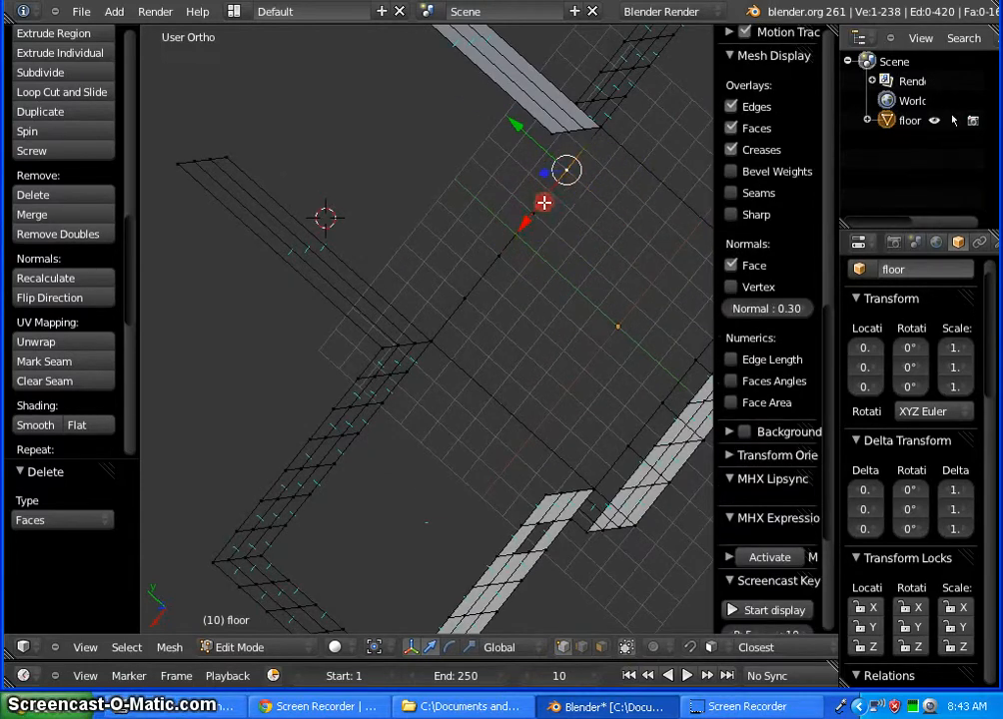
pyautogui.keyDown('shift'); pyautogui.rightClick(518, 246); pyautogui.keyUp('shift')
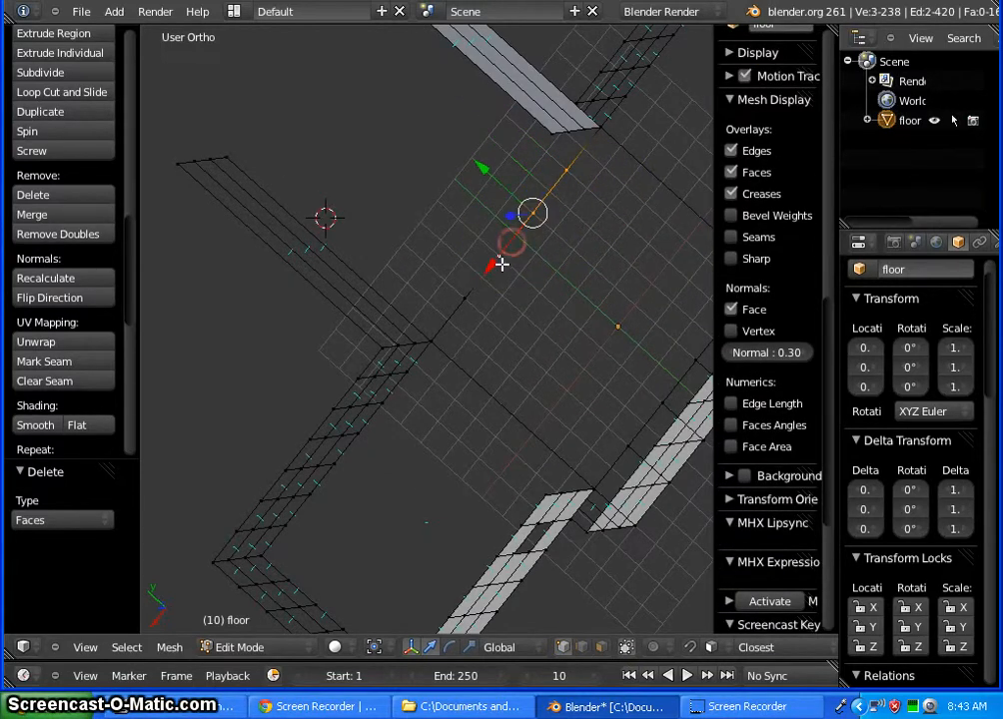
pyautogui.keyDown('shift'); pyautogui.rightClick(469, 293); pyautogui.keyUp('shift')
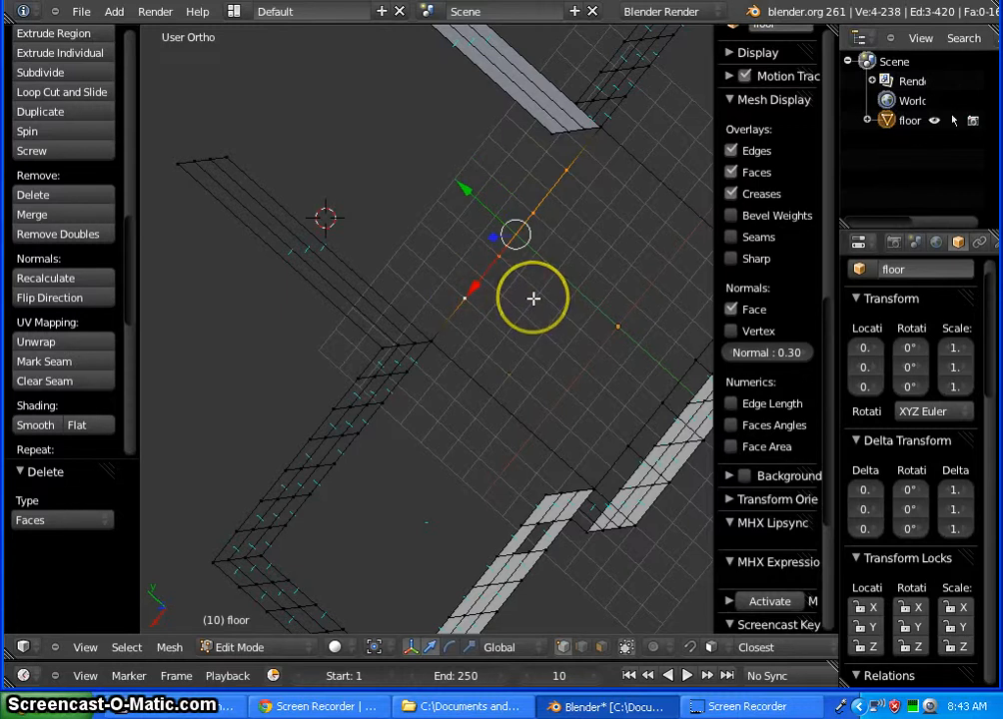
pyautogui.press('x')
pyautogui.click(513, 258)
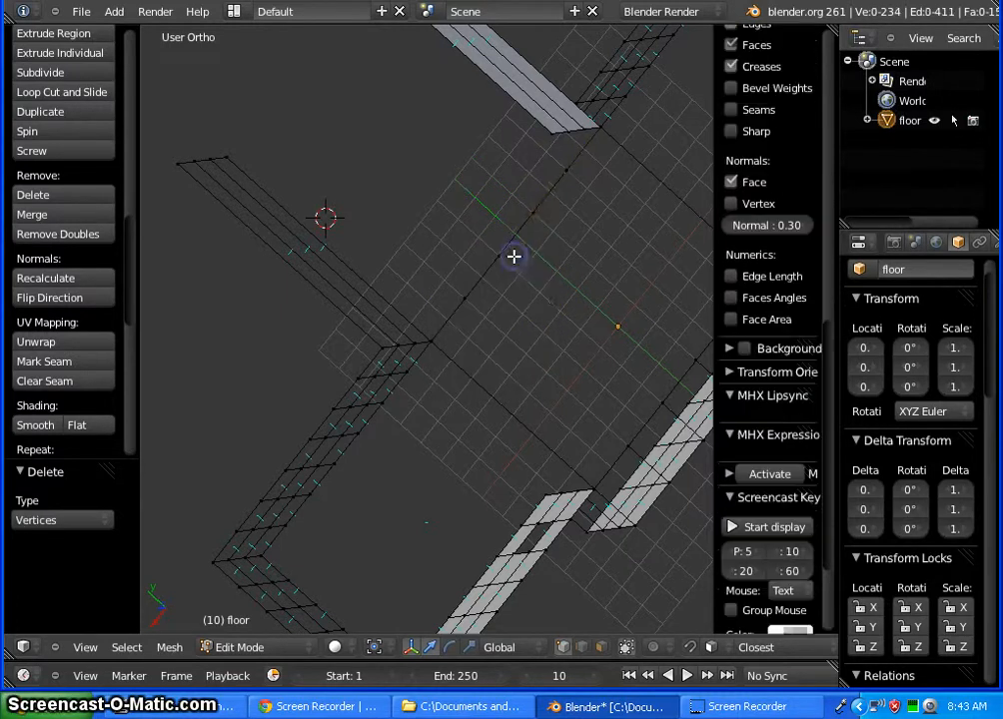
# Delete the second set of four overlapping vertices left on the line between the positive-Y wing and the centre
pyautogui.rightClick(566, 170)
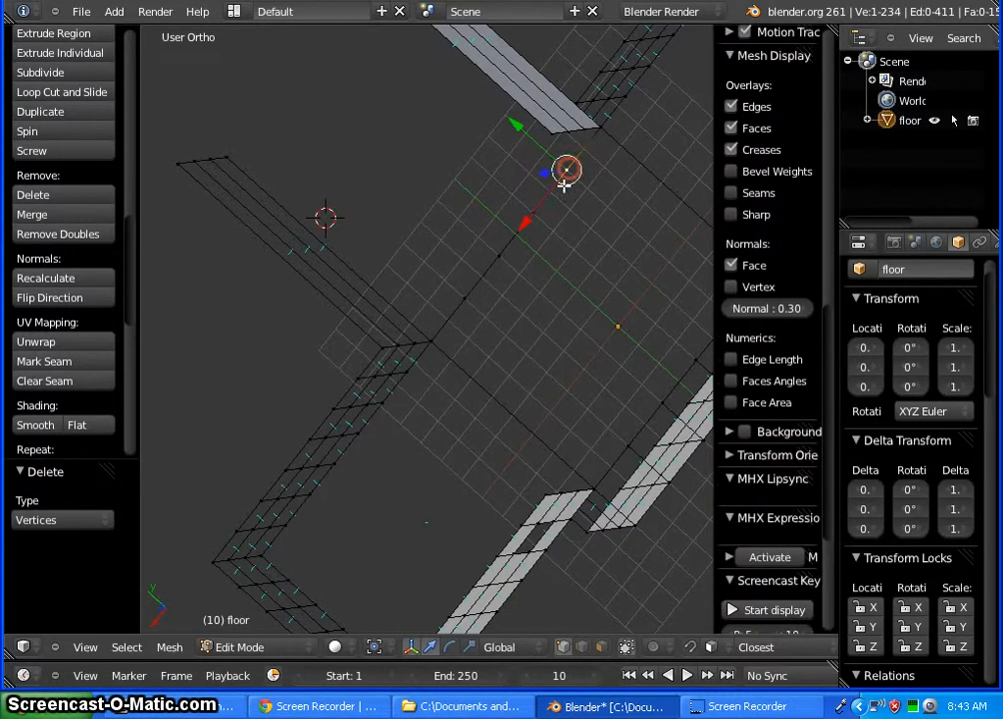
pyautogui.keyDown('shift'); pyautogui.rightClick(529, 214); pyautogui.keyUp('shift')
pyautogui.keyDown('shift'); pyautogui.rightClick(500, 256); pyautogui.keyUp('shift')
pyautogui.keyDown('shift'); pyautogui.rightClick(466, 297); pyautogui.keyUp('shift')
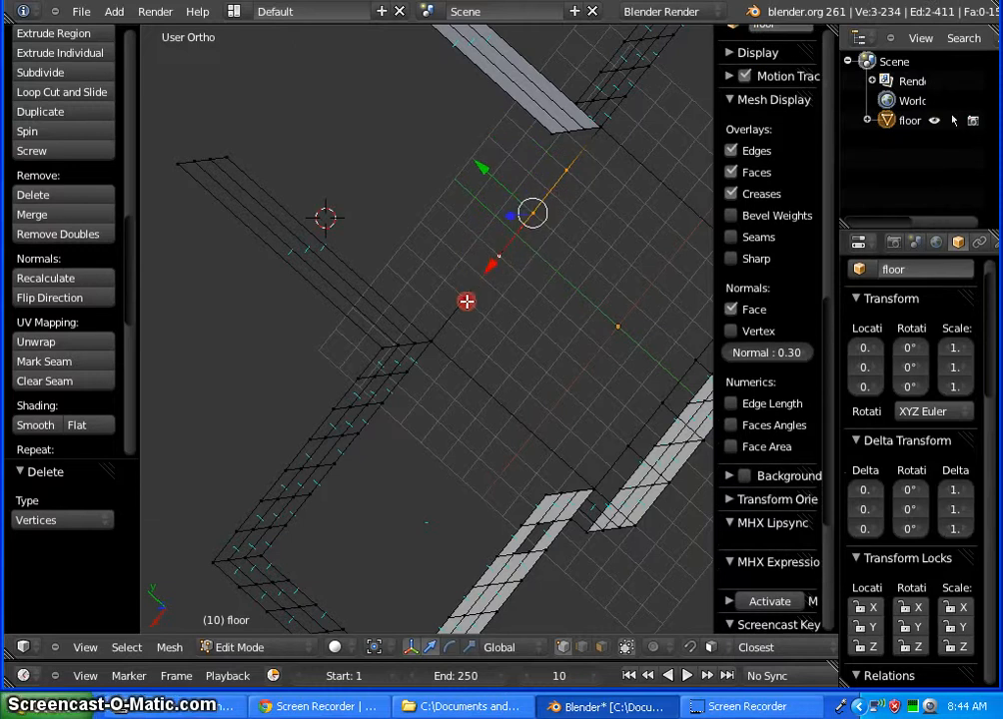
pyautogui.press('x')
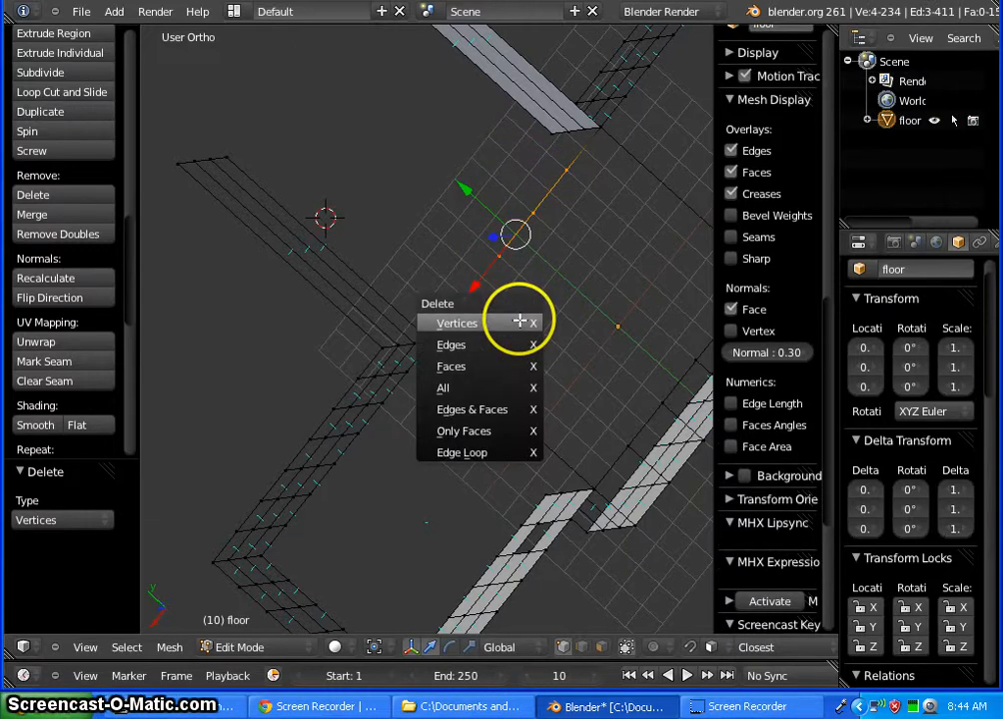
pyautogui.click(518, 322)
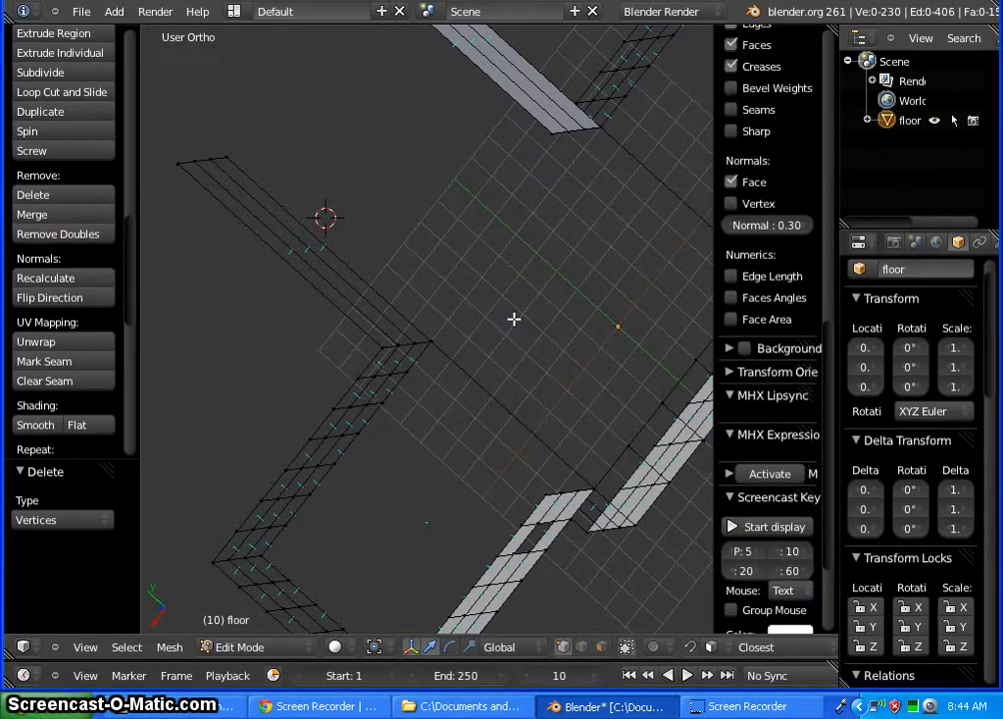